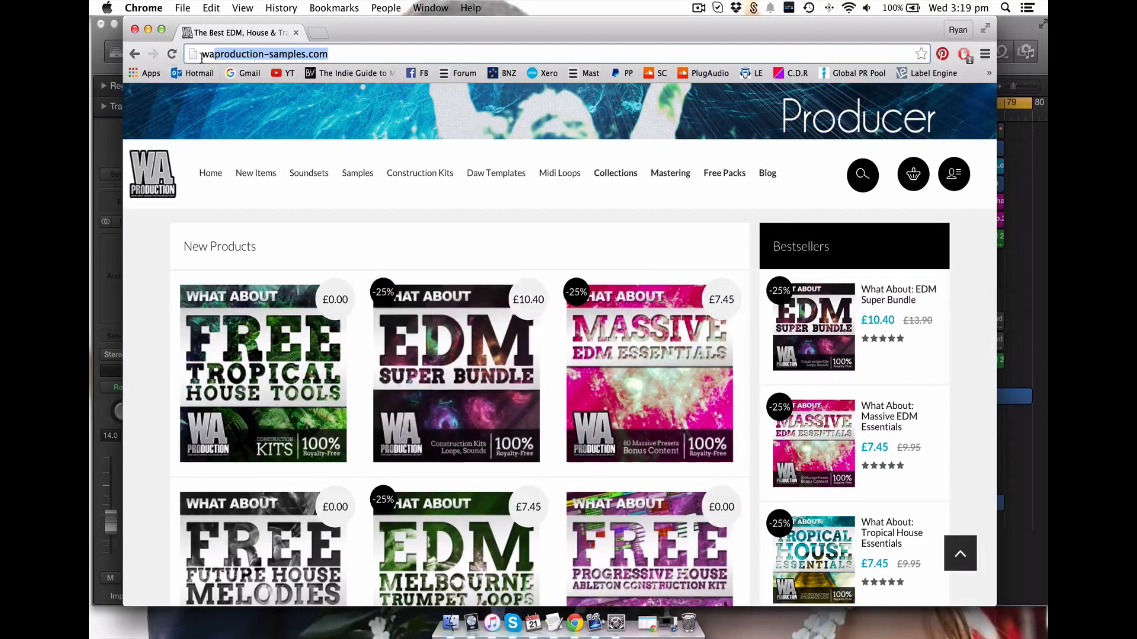
# Step: Select the waproduction-samples.com web address
pyautogui.click(415, 51)
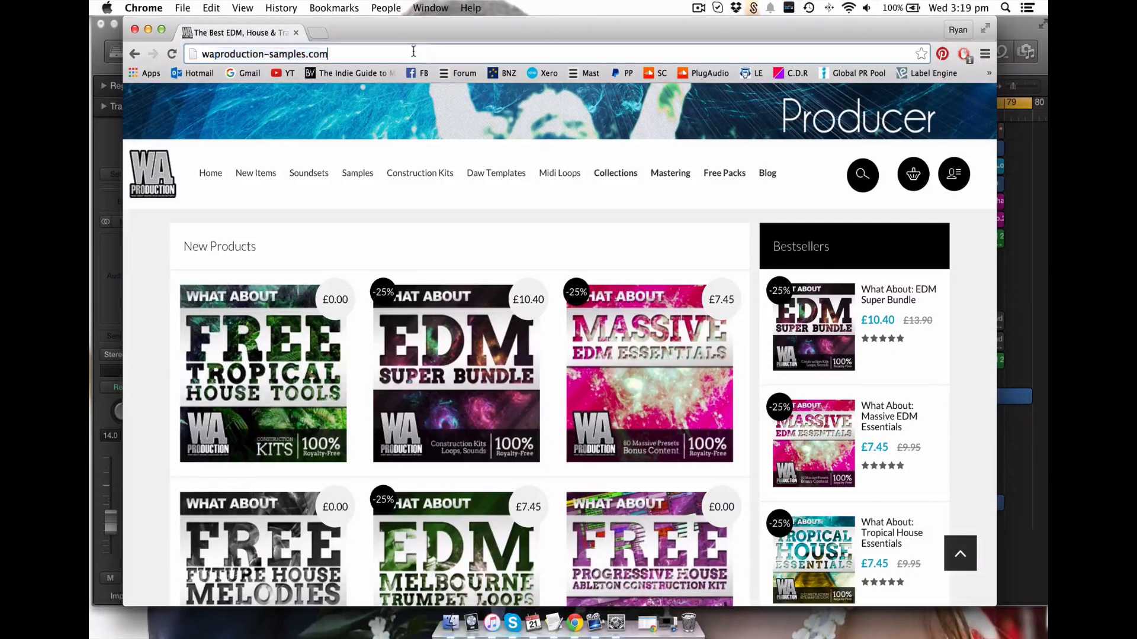
pyautogui.tripleClick(348, 52)
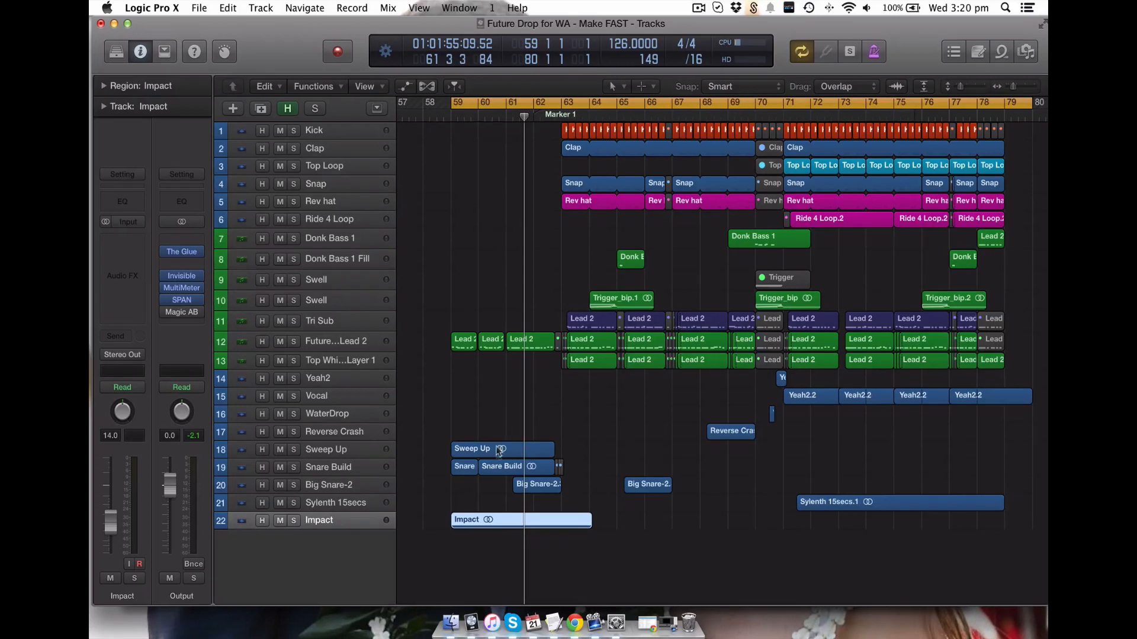
# Step: Clear the Impact region selection and play the whole arrangement
pyautogui.click(638, 421)
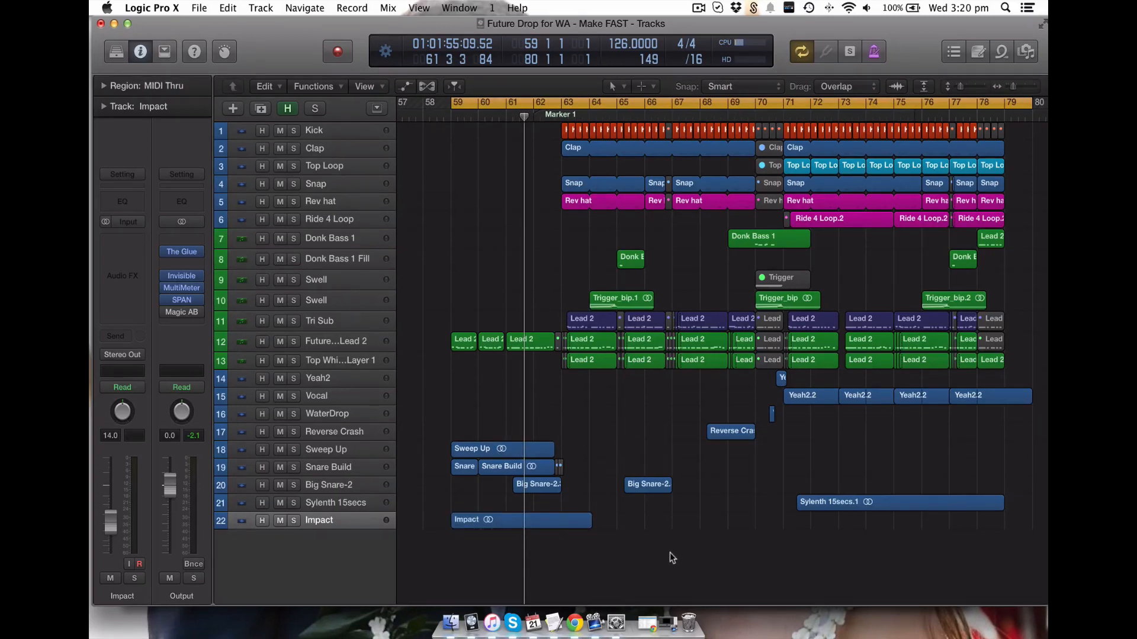
pyautogui.press('super+Left')
pyautogui.press('super+Up')
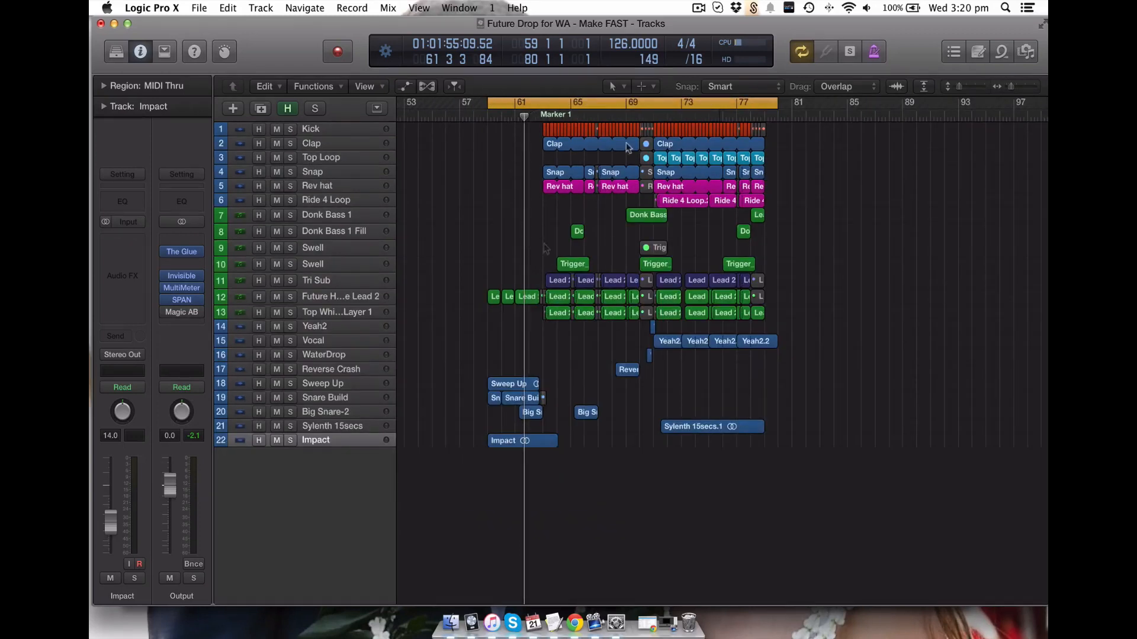
pyautogui.press('space')
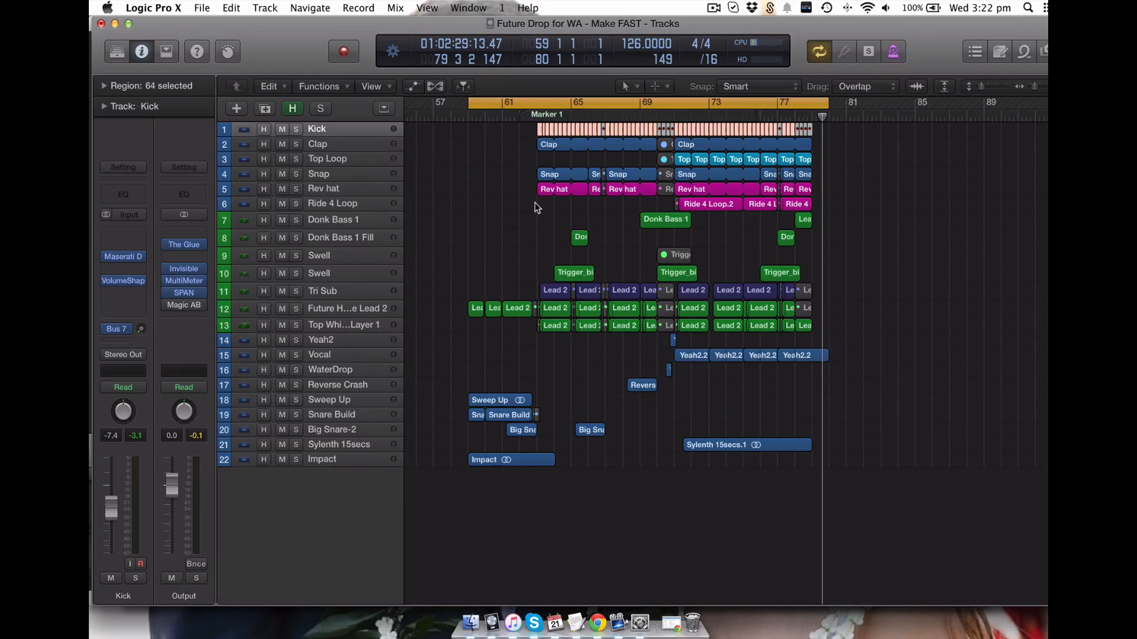
# Step: Set the cycle range to bars 71 to 79 and play it with the Kick through Ride 4 Loop tracks soloed
pyautogui.moveTo(836, 498); pyautogui.dragTo(512, 123)
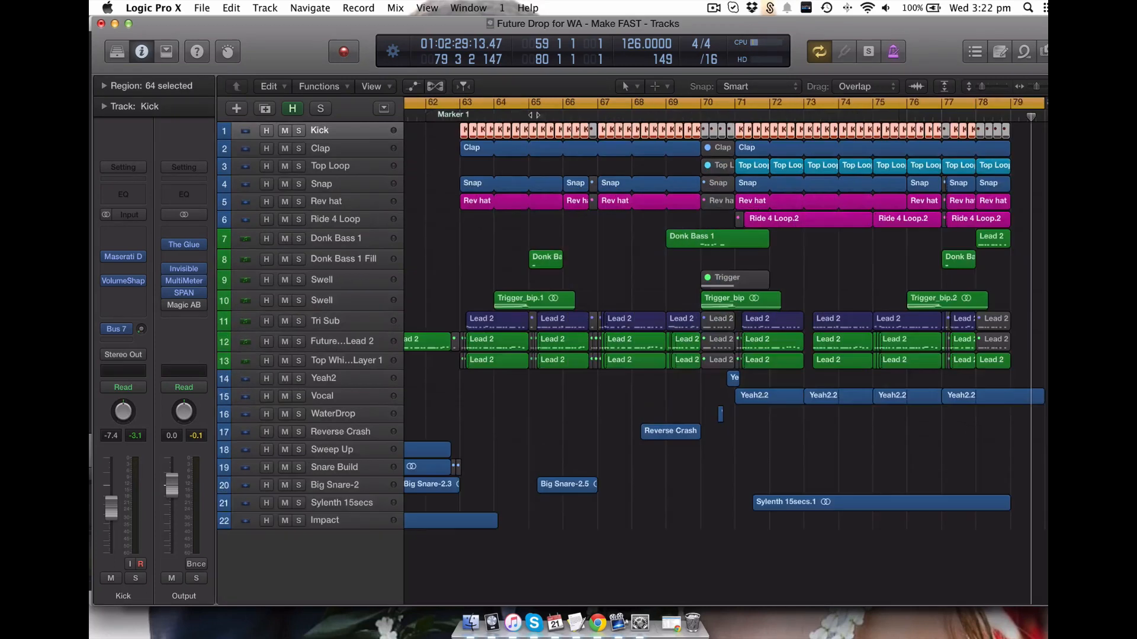
pyautogui.click(738, 104)
pyautogui.moveTo(736, 105); pyautogui.dragTo(1010, 104)
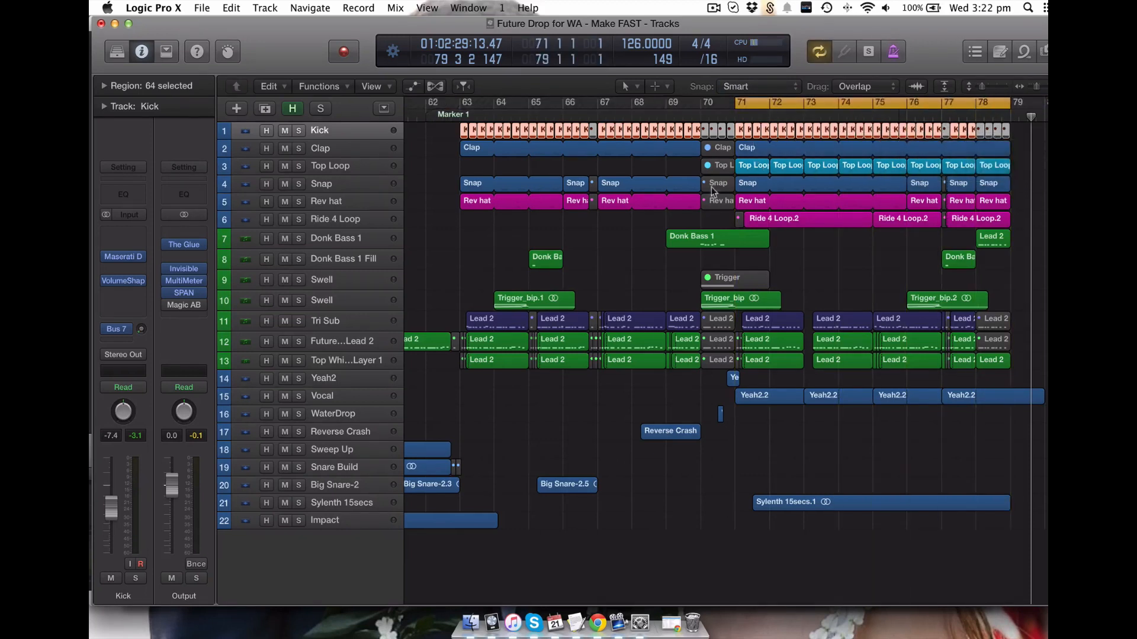
pyautogui.moveTo(298, 131); pyautogui.dragTo(300, 219)
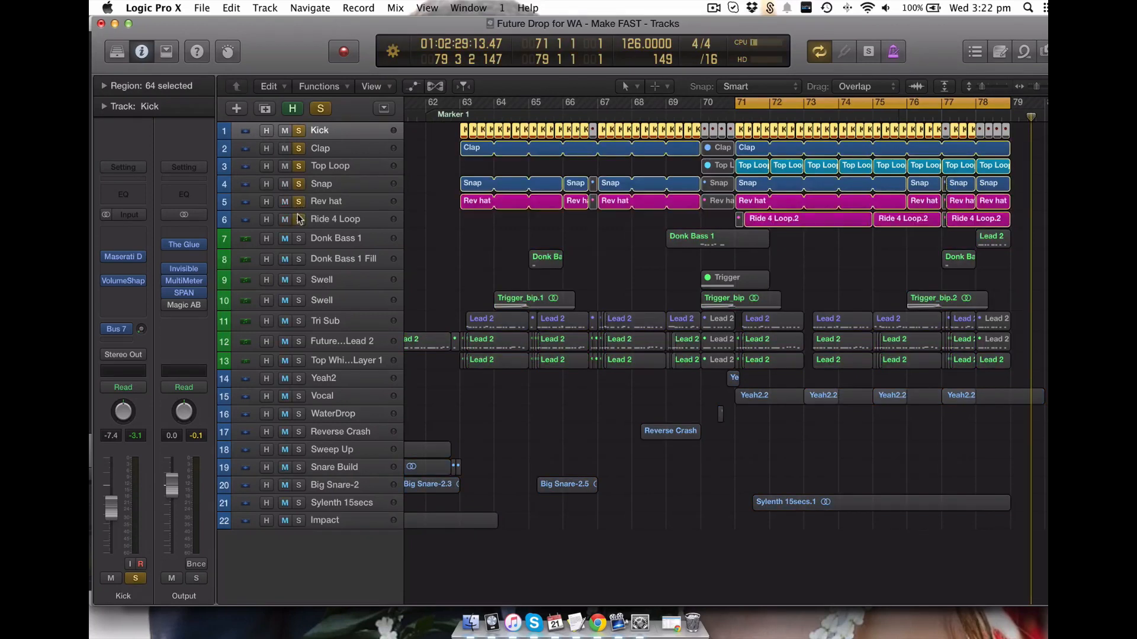
pyautogui.press('space')
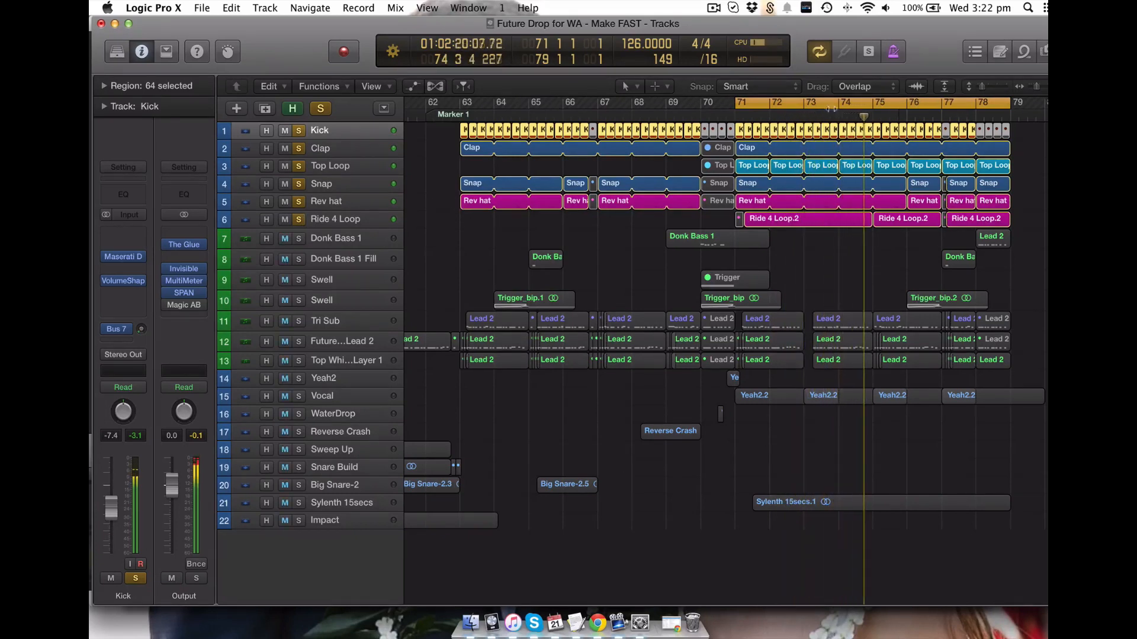
# Step: Move and shorten the cycle range to cover only bar 73
pyautogui.click(804, 110)
pyautogui.click(804, 104)
pyautogui.click(806, 102)
pyautogui.click(805, 102)
pyautogui.click(805, 104)
pyautogui.moveTo(804, 106); pyautogui.dragTo(835, 115)
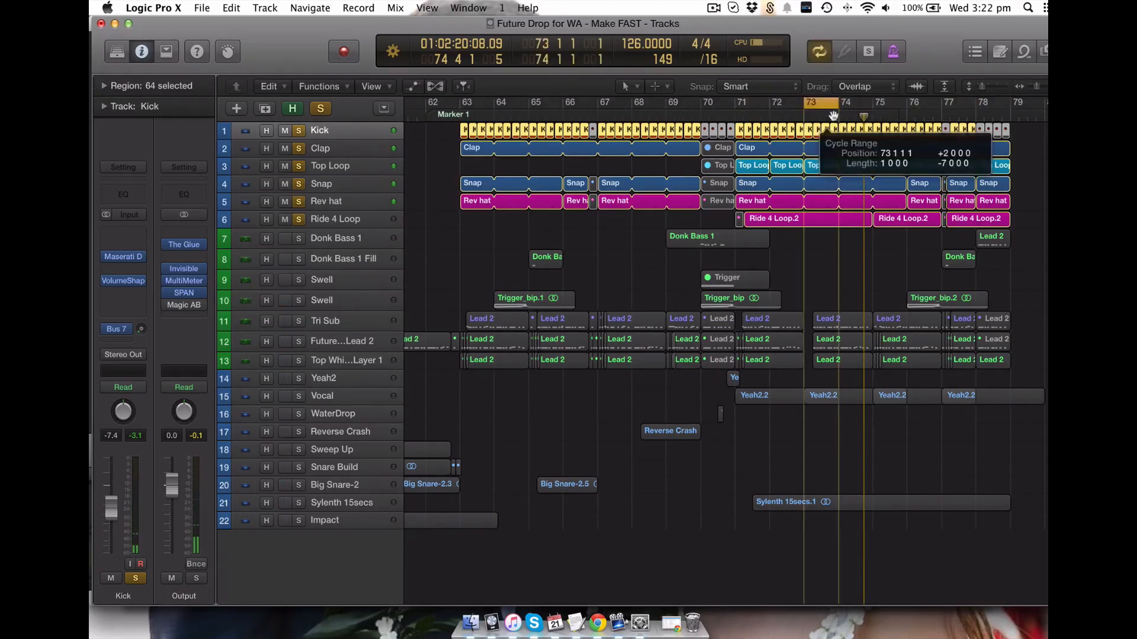
pyautogui.moveTo(821, 158); pyautogui.dragTo(814, 176)
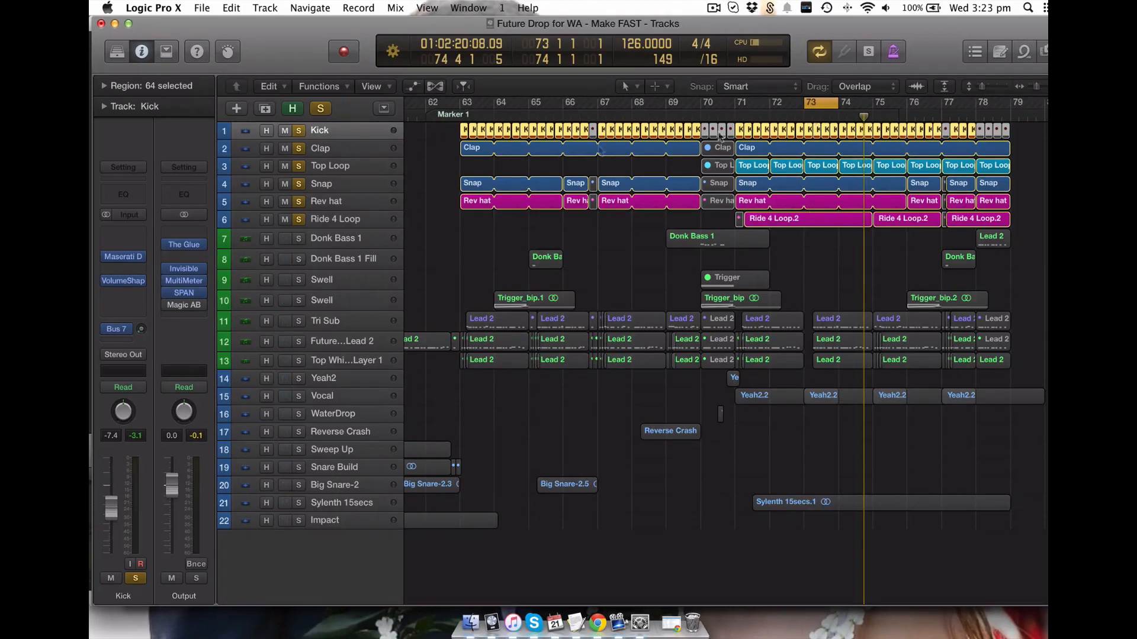
# Step: Select the Kick regions inside the cycle range and solo only the Kick track
pyautogui.moveTo(880, 264); pyautogui.dragTo(778, 161)
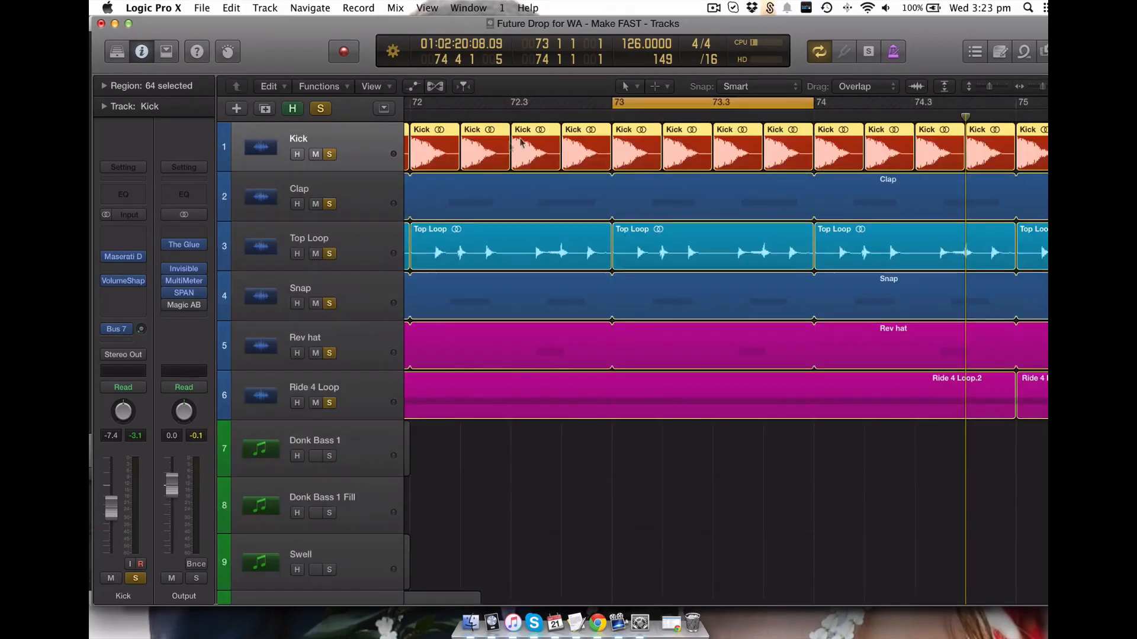
pyautogui.click(366, 153)
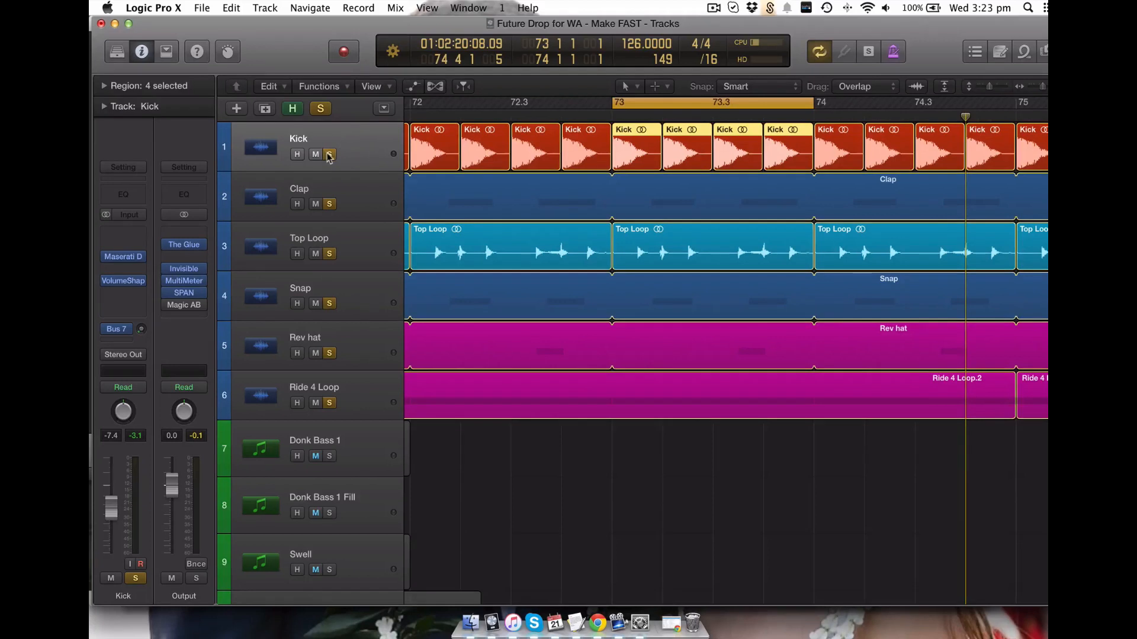
pyautogui.keyDown('alt'); pyautogui.click(329, 155); pyautogui.keyUp('alt')
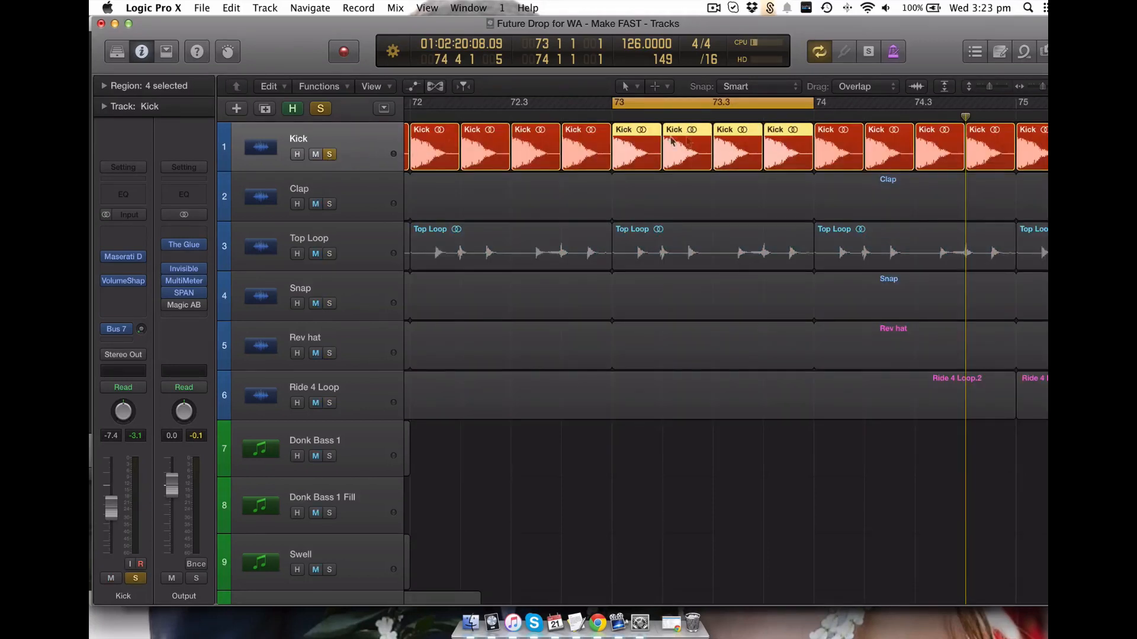
pyautogui.keyDown('ctrl'); pyautogui.keyDown('alt'); pyautogui.click(598, 135); pyautogui.keyUp('alt'); pyautogui.keyUp('ctrl')
pyautogui.keyDown('ctrl'); pyautogui.keyDown('alt'); pyautogui.click(719, 161); pyautogui.keyUp('alt'); pyautogui.keyUp('ctrl')
# Step: Compare the kick with VolumeShaper3 bypassed and active, then close the plug-in while it is switched on
pyautogui.click(123, 281)
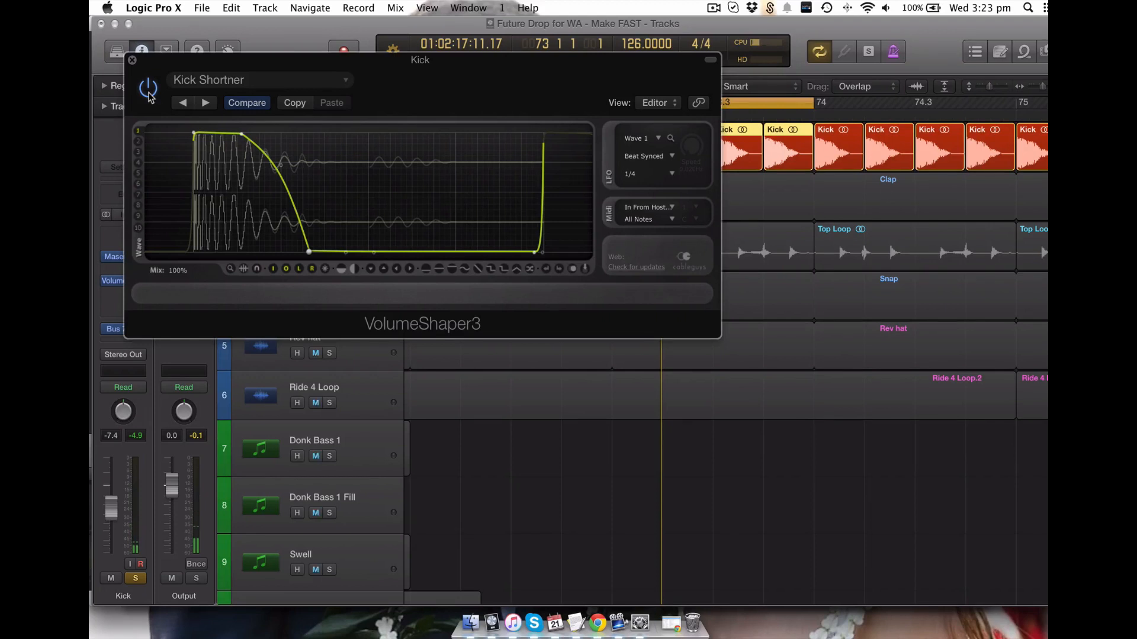
pyautogui.click(148, 89)
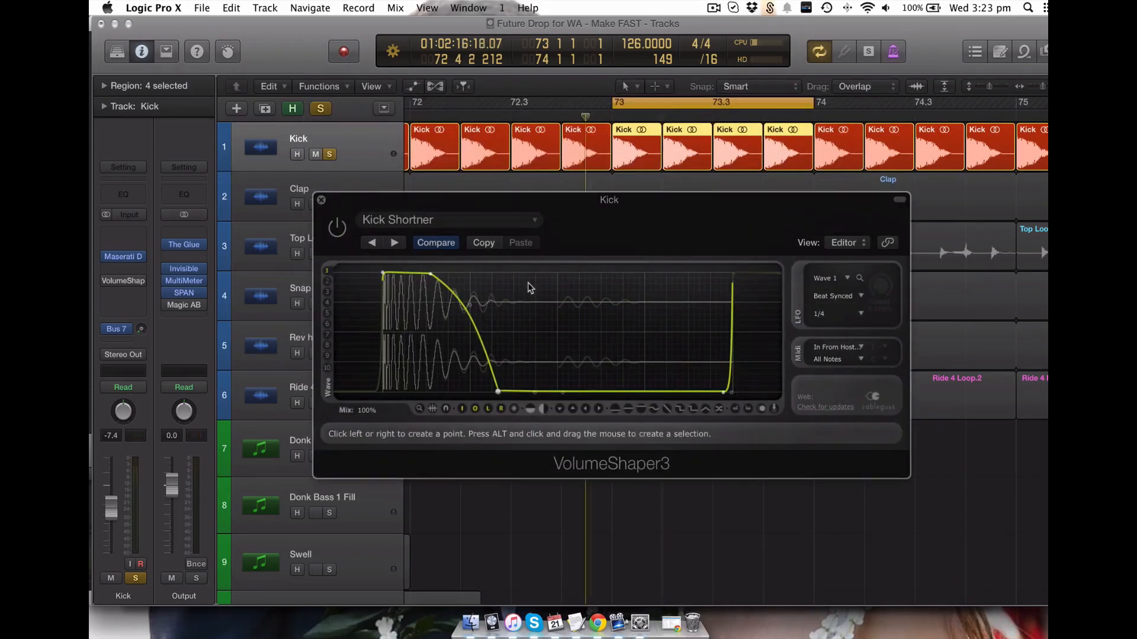
pyautogui.press('space')
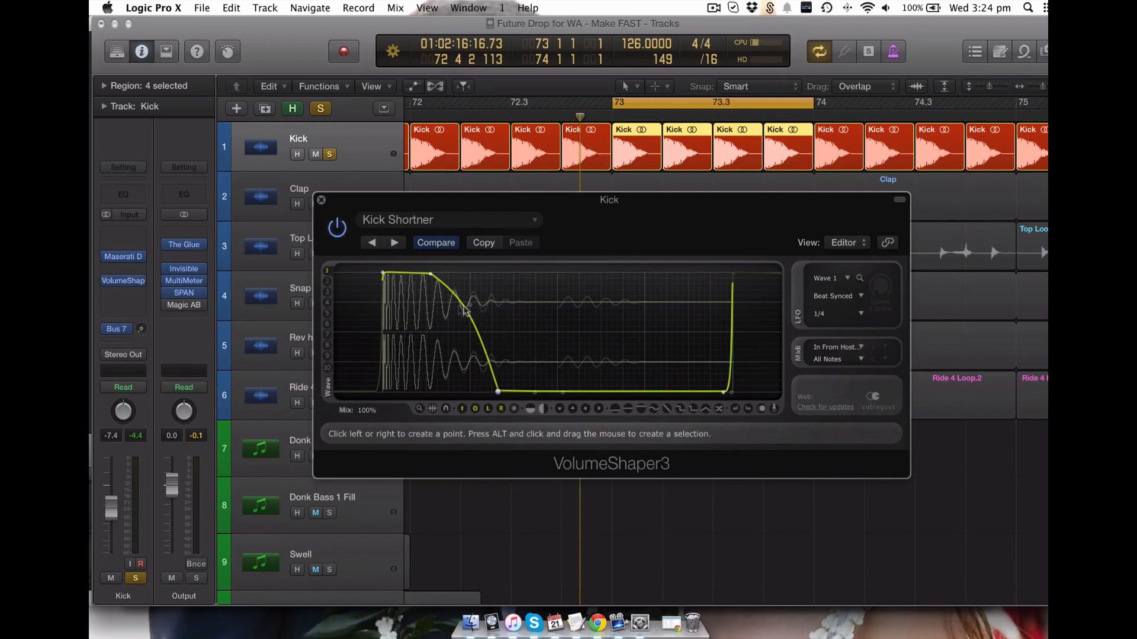
pyautogui.click(337, 225)
pyautogui.click(321, 200)
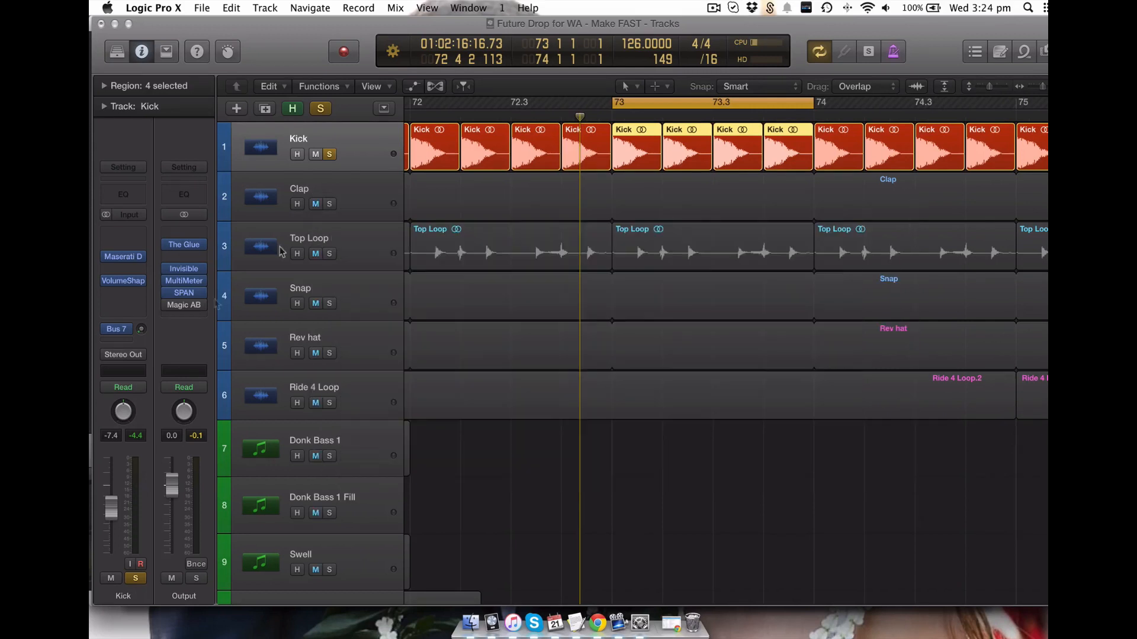
# Step: Examine the Maserati DRM settings on the Kick channel and close the plug-in
pyautogui.click(124, 258)
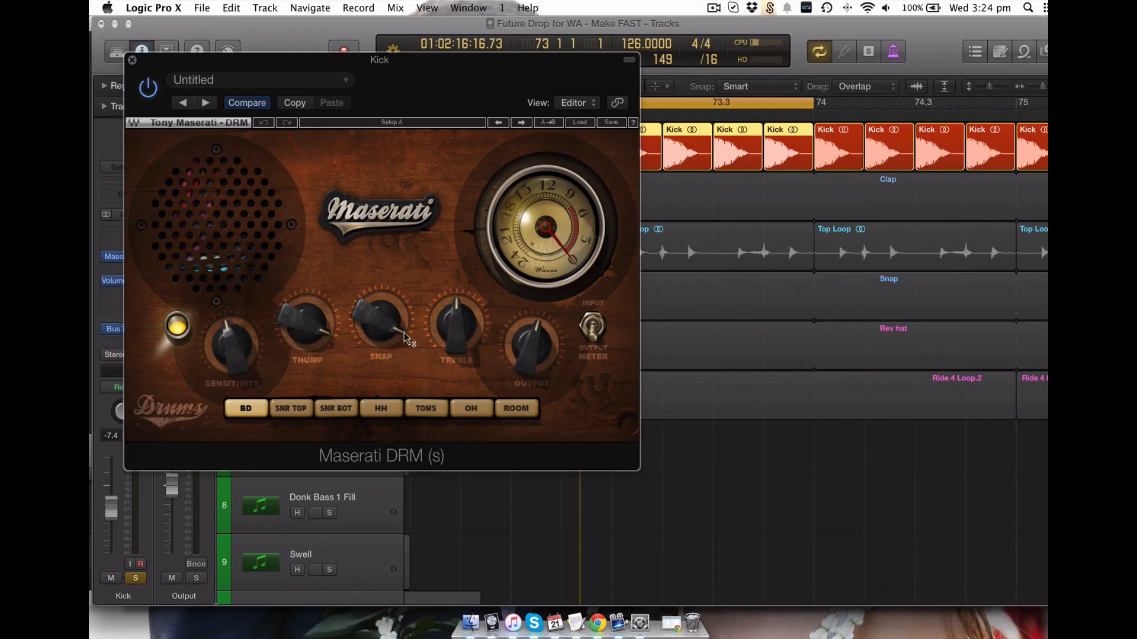
pyautogui.click(132, 60)
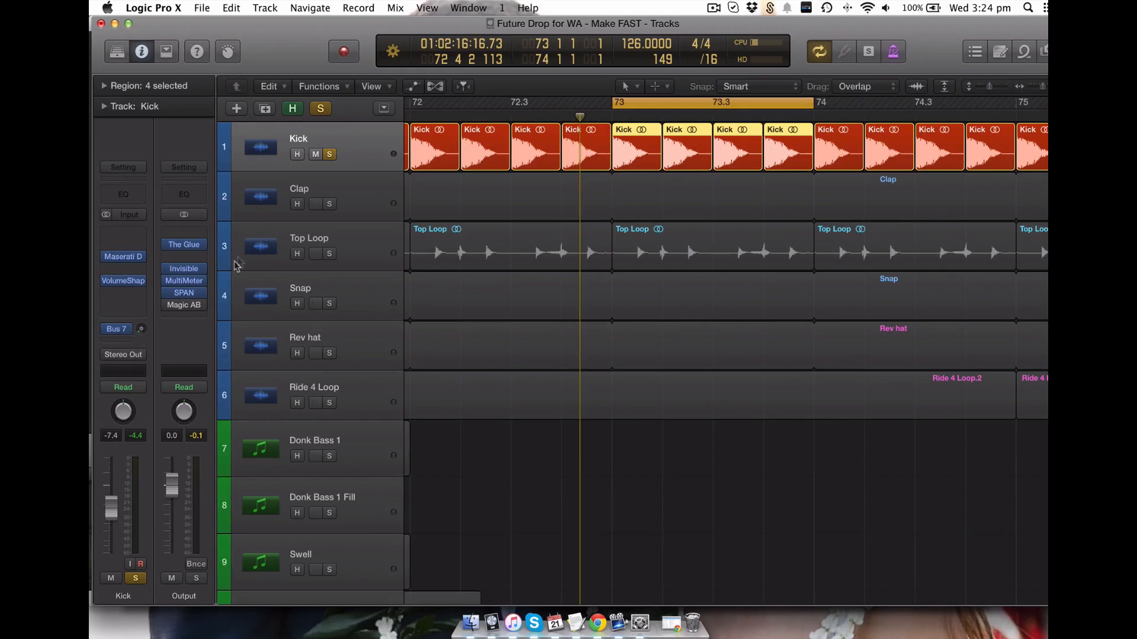
# Step: Examine The Glue, CamelCrusher and Channel EQ settings on the NY COMP bus fed by the Kick's Bus 7 send
pyautogui.click(120, 332)
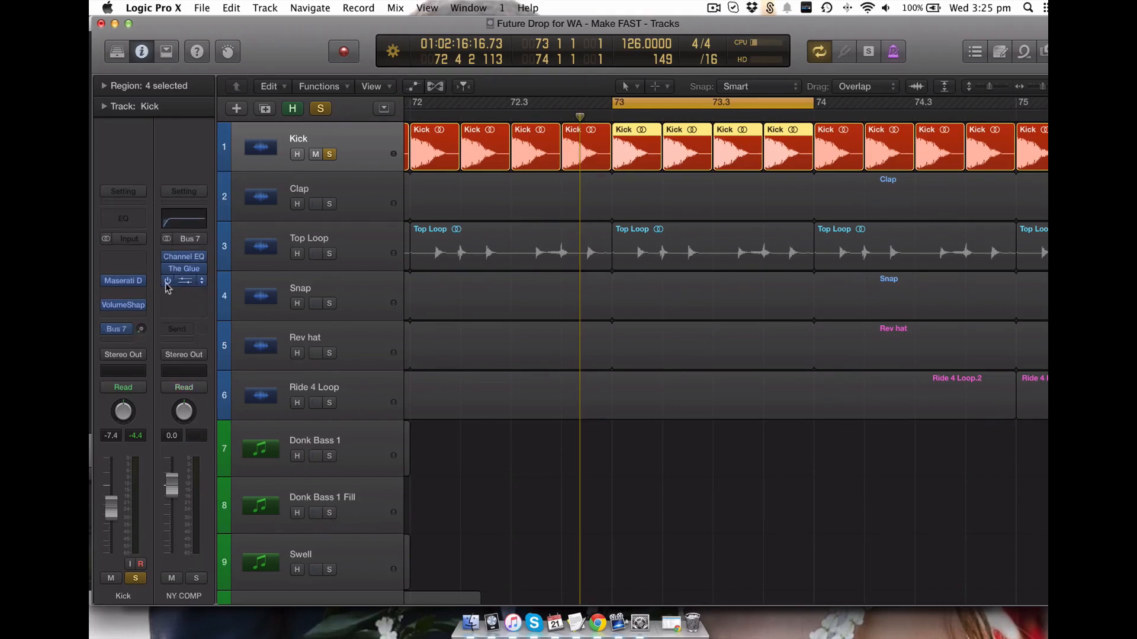
pyautogui.click(186, 274)
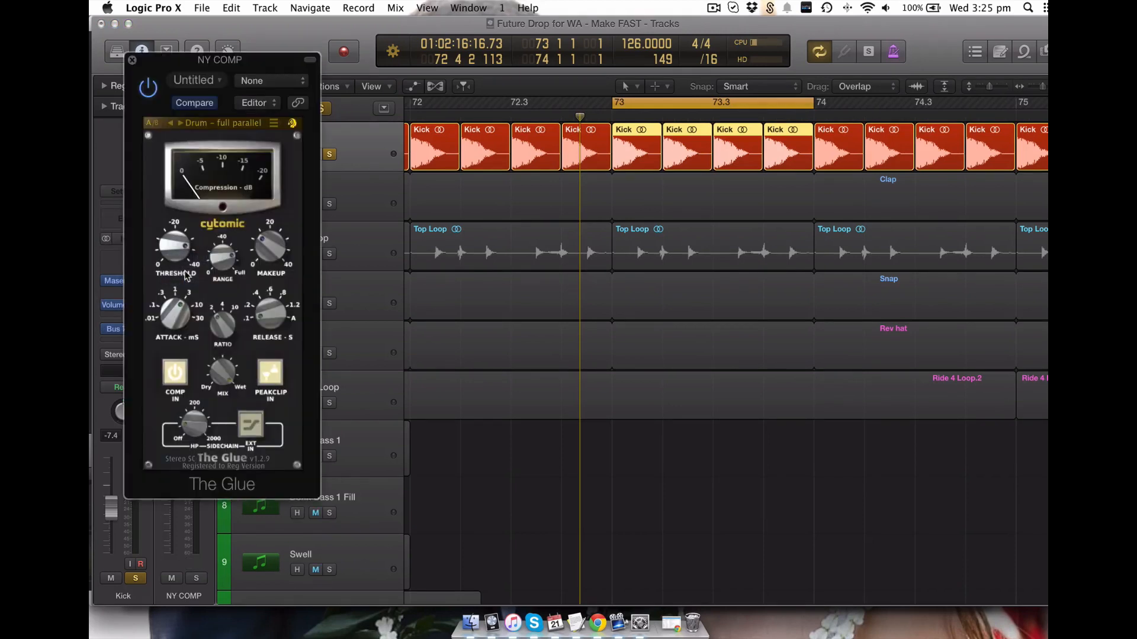
pyautogui.moveTo(171, 244)
pyautogui.moveTo(225, 272)
pyautogui.press('v')
pyautogui.click(181, 286)
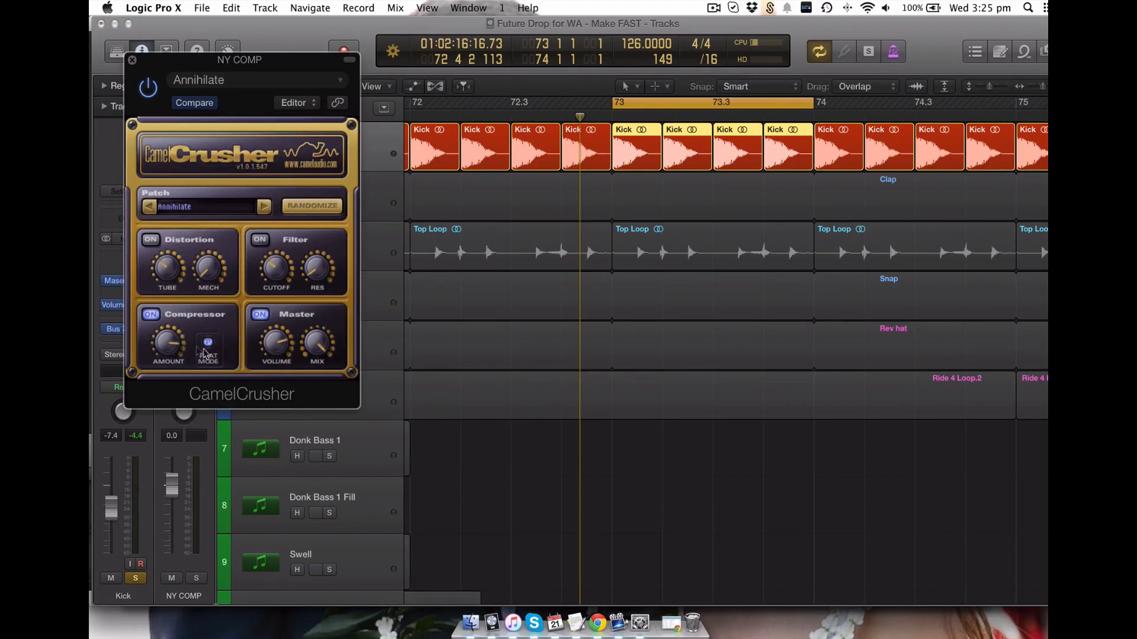
pyautogui.click(132, 59)
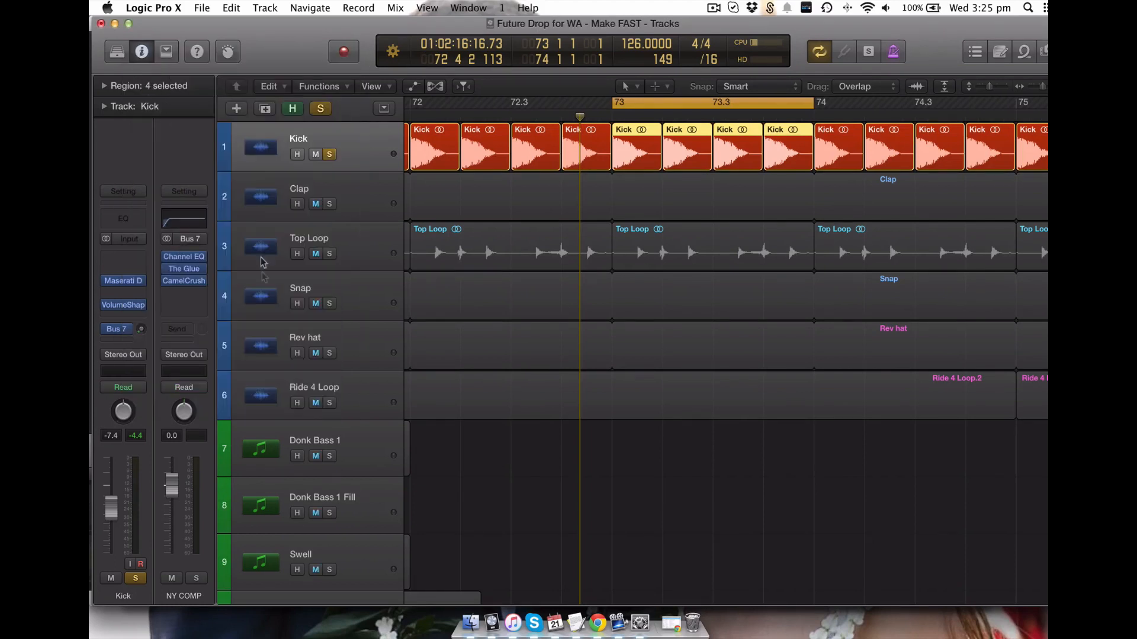
pyautogui.click(181, 224)
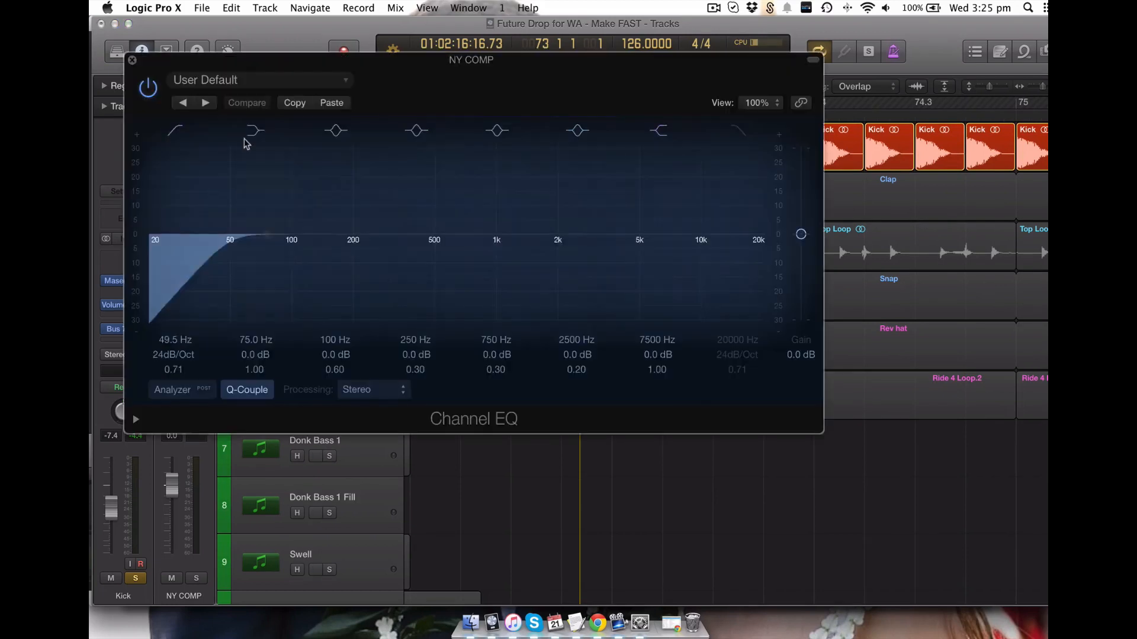
pyautogui.press('super+w')
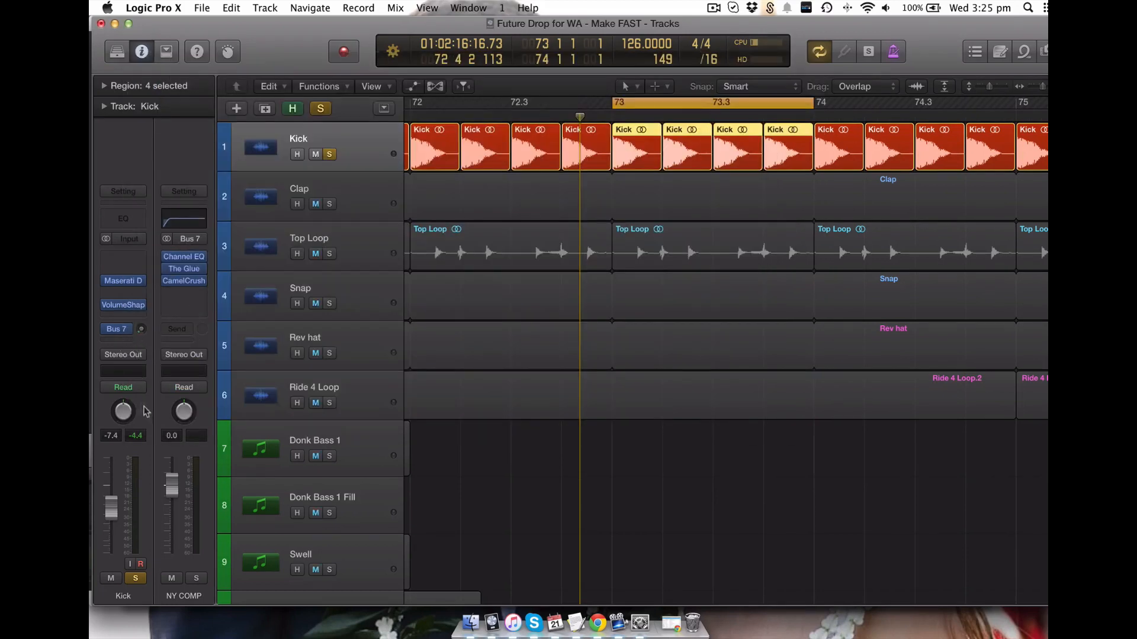
pyautogui.scroll(-1, 240, 336)
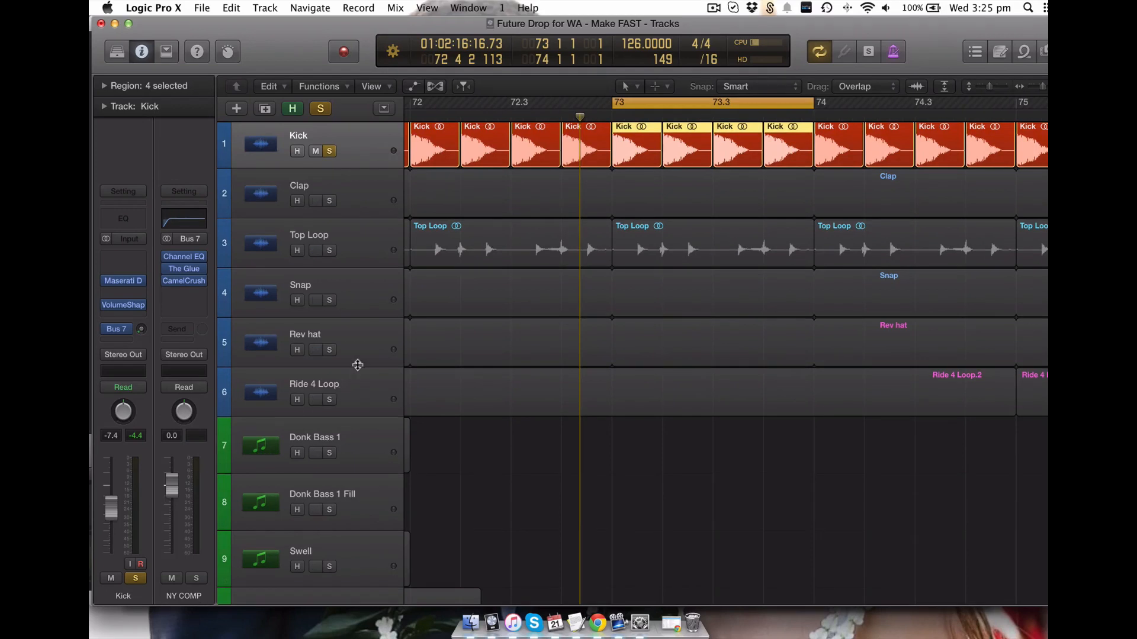
pyautogui.press('t')
pyautogui.click(359, 145)
pyautogui.scroll(1, 490, 379)
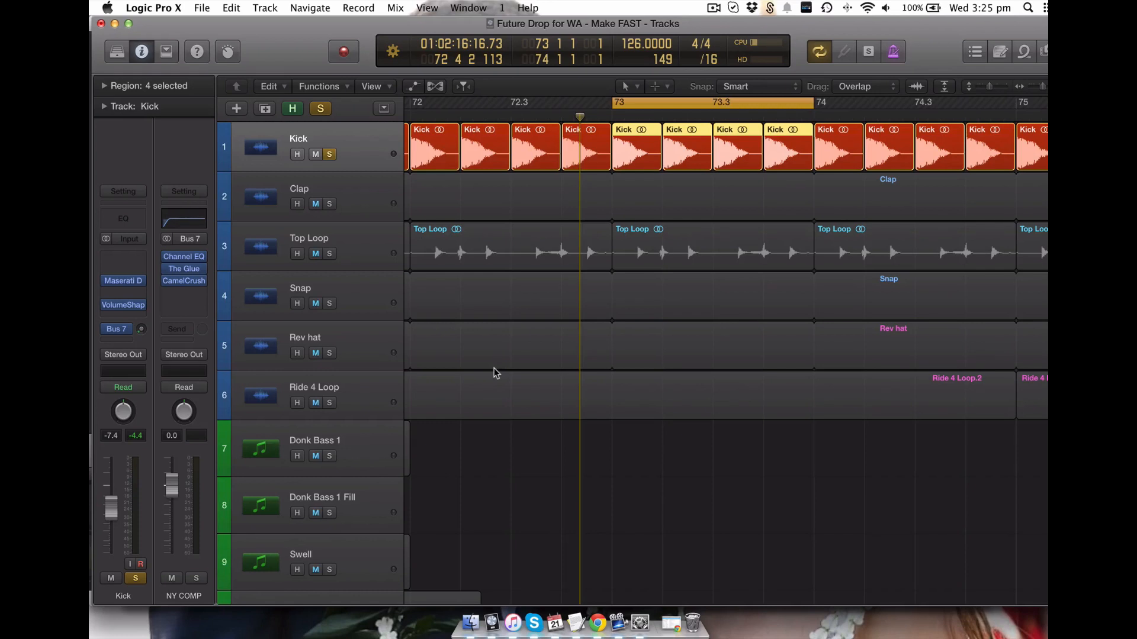
# Step: Deselect the Kick regions, solo only the Clap track and show its channel strip
pyautogui.press('super+Left')
pyautogui.press('super+Left')
pyautogui.press('super+Left')
pyautogui.press('super+Left')
pyautogui.moveTo(358, 246)
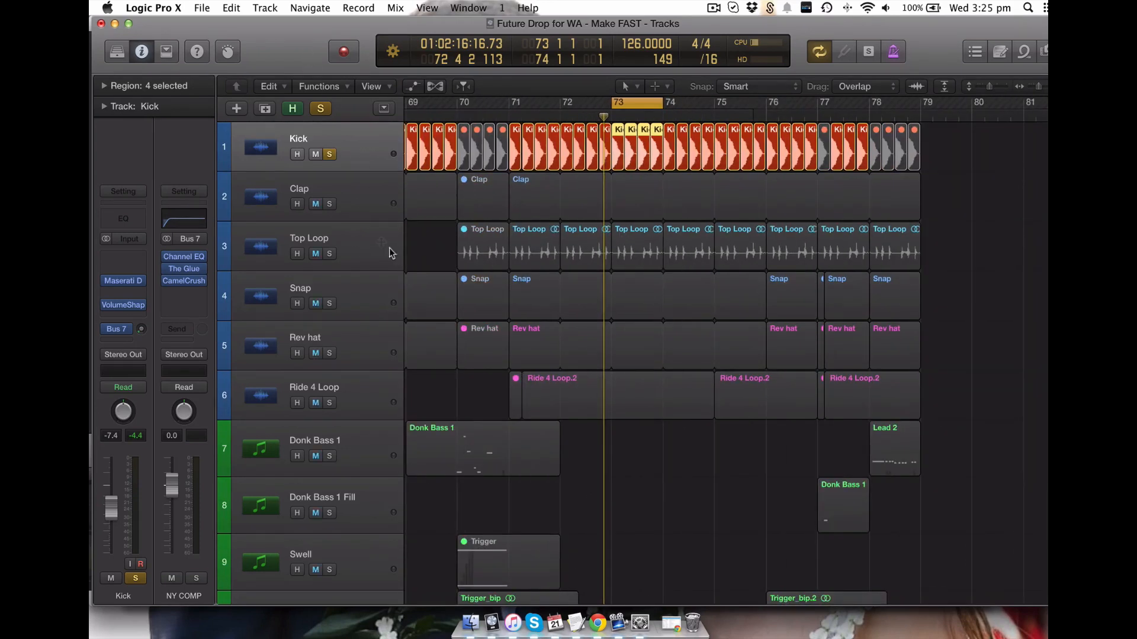
pyautogui.click(977, 175)
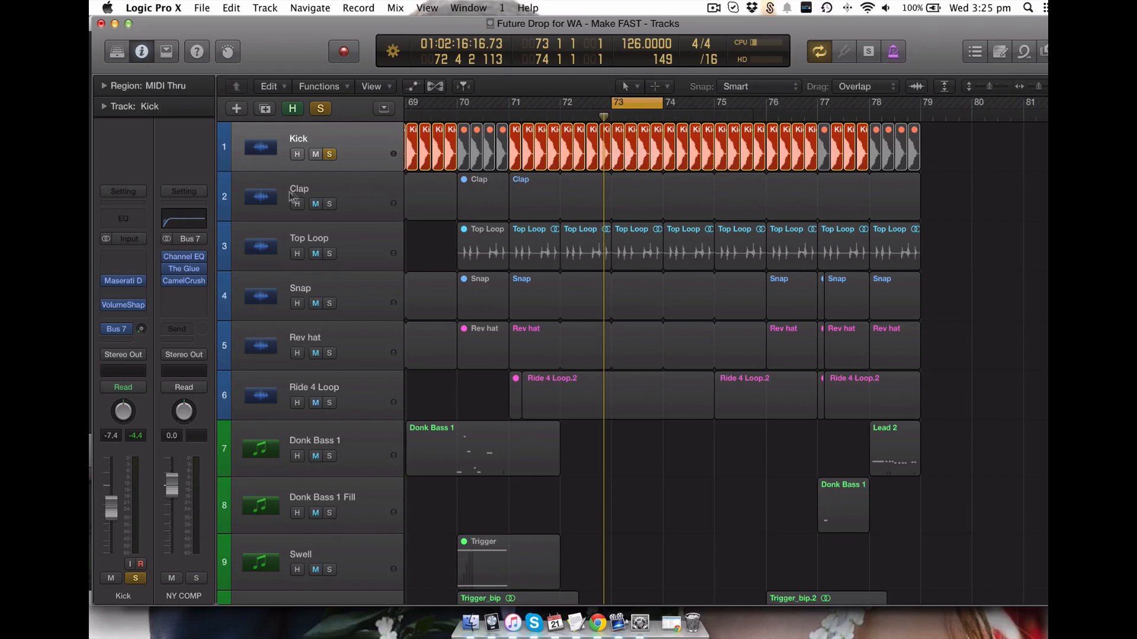
pyautogui.click(329, 204)
pyautogui.click(368, 182)
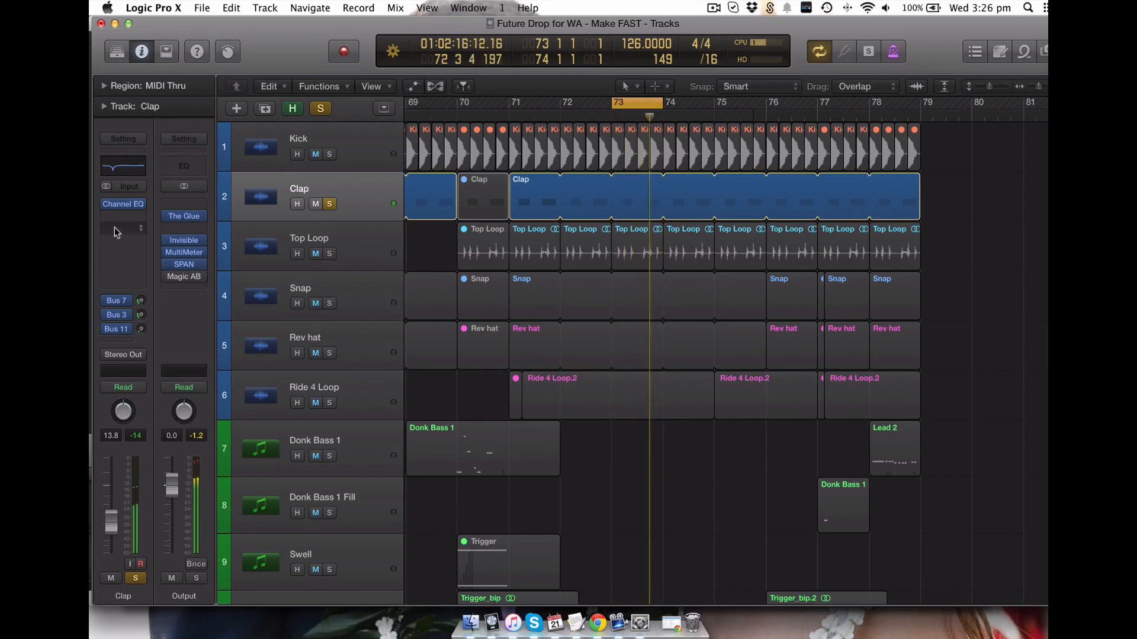
# Step: Inspect the effect chains behind the Clap channel's Bus 7, Bus 3 and Bus 11 sends
pyautogui.click(117, 304)
pyautogui.moveTo(199, 280)
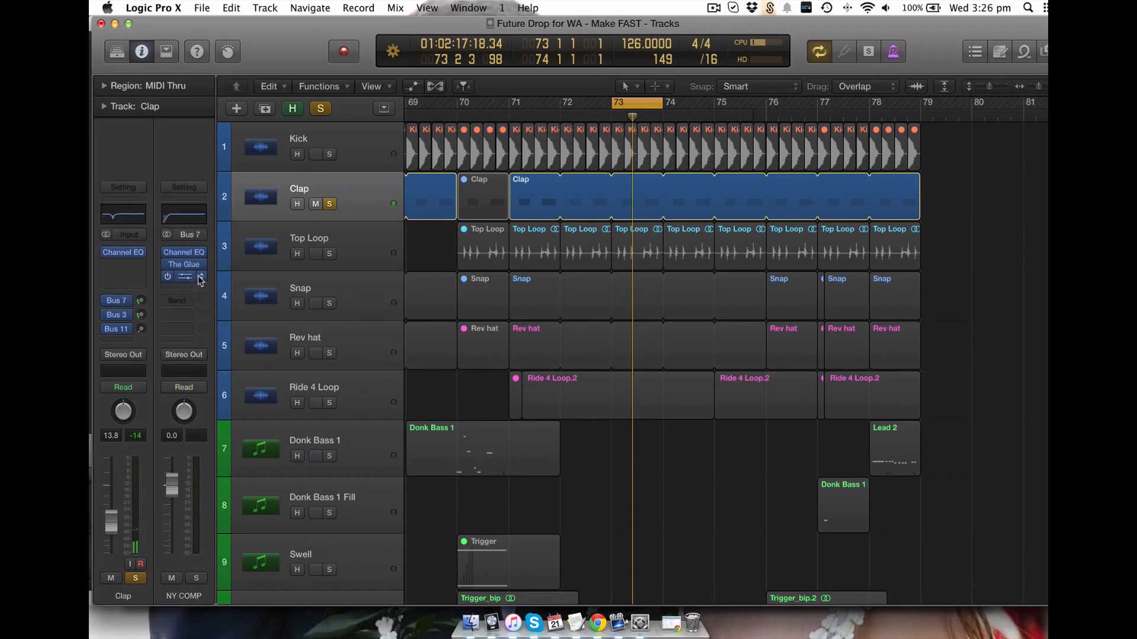
pyautogui.moveTo(117, 315)
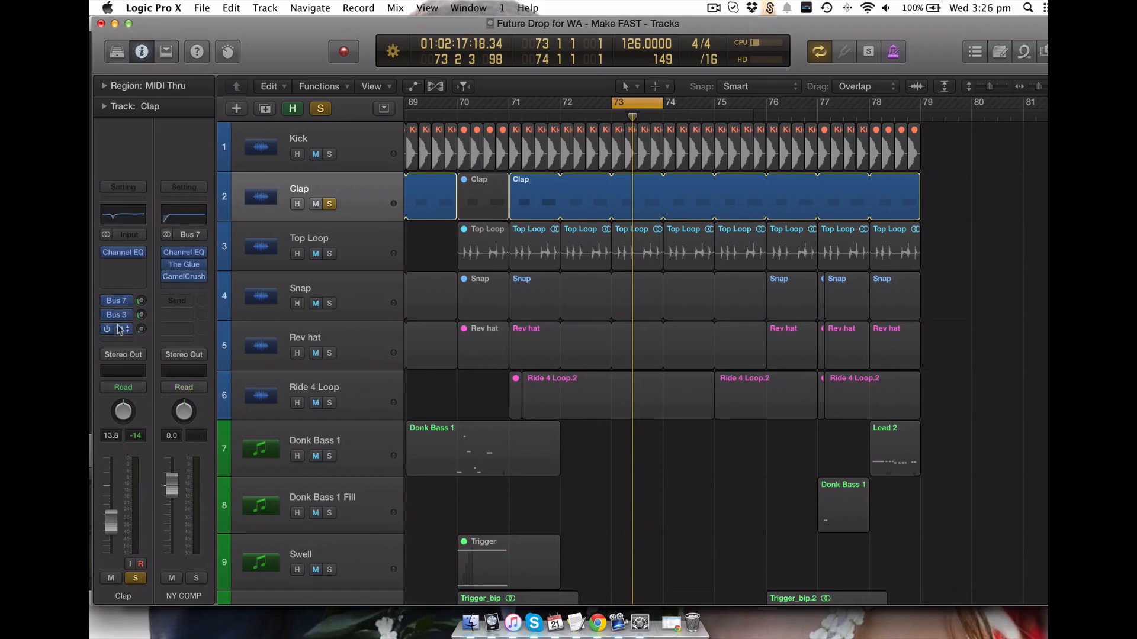
pyautogui.click(117, 315)
pyautogui.moveTo(184, 281)
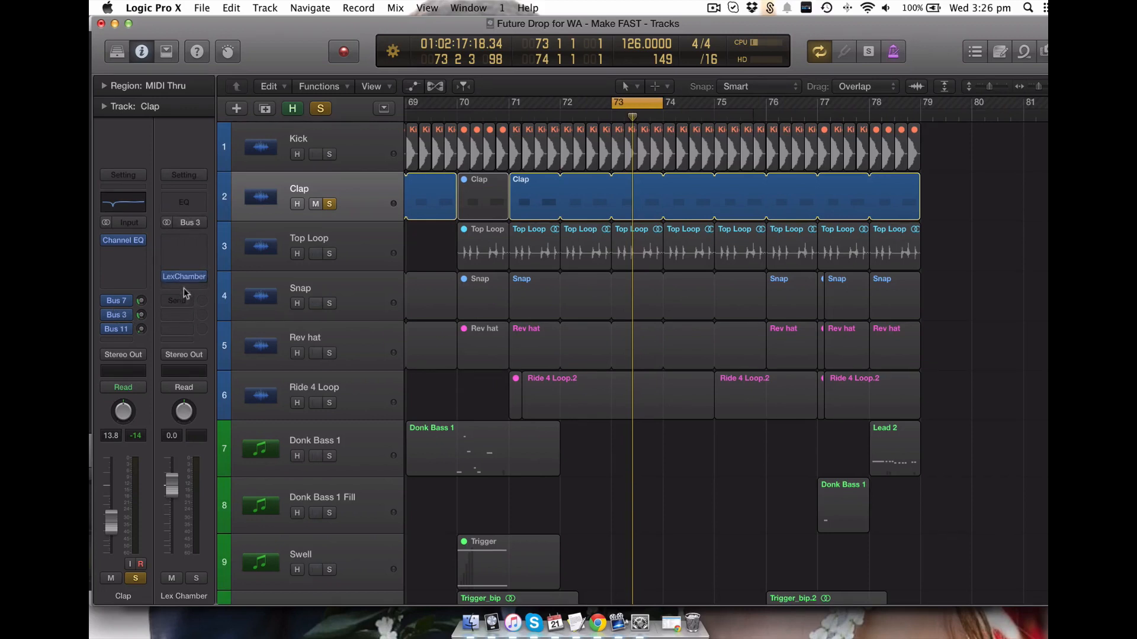
pyautogui.click(118, 329)
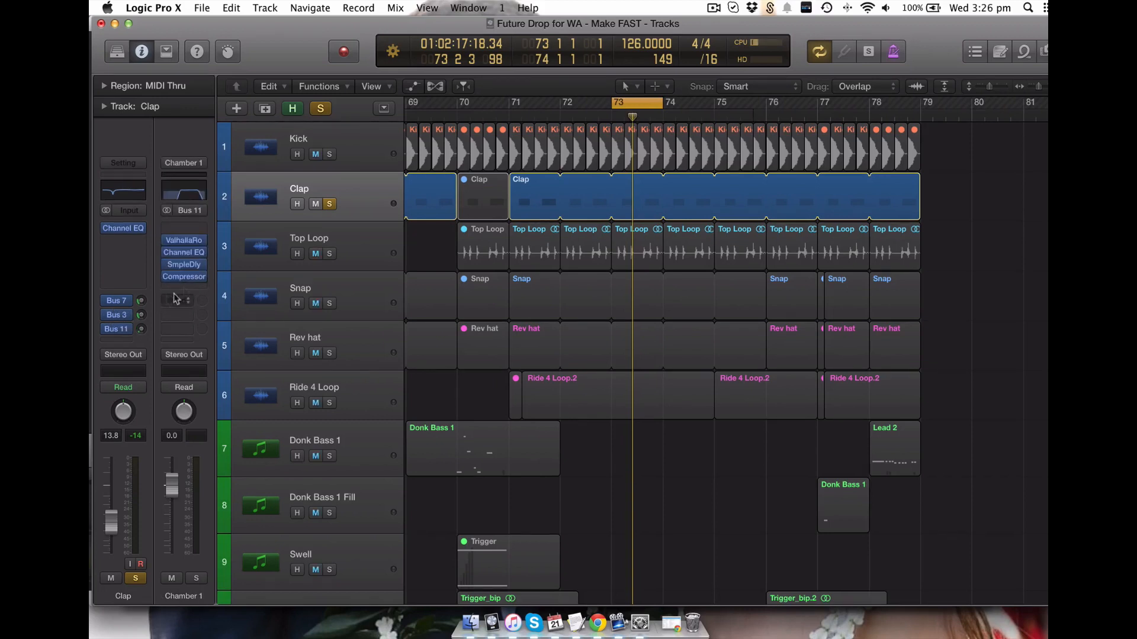
# Step: Examine the Clap channel's Channel EQ curve with the plug-in bypassed, re-enable it and close it
pyautogui.moveTo(192, 268)
pyautogui.click(122, 195)
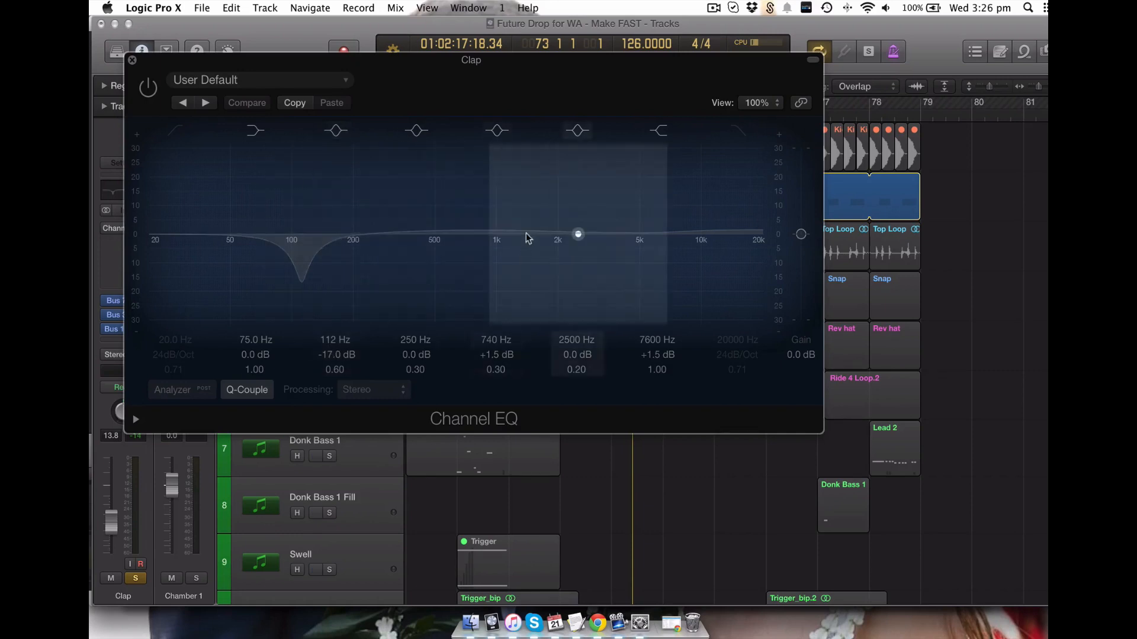
pyautogui.click(157, 89)
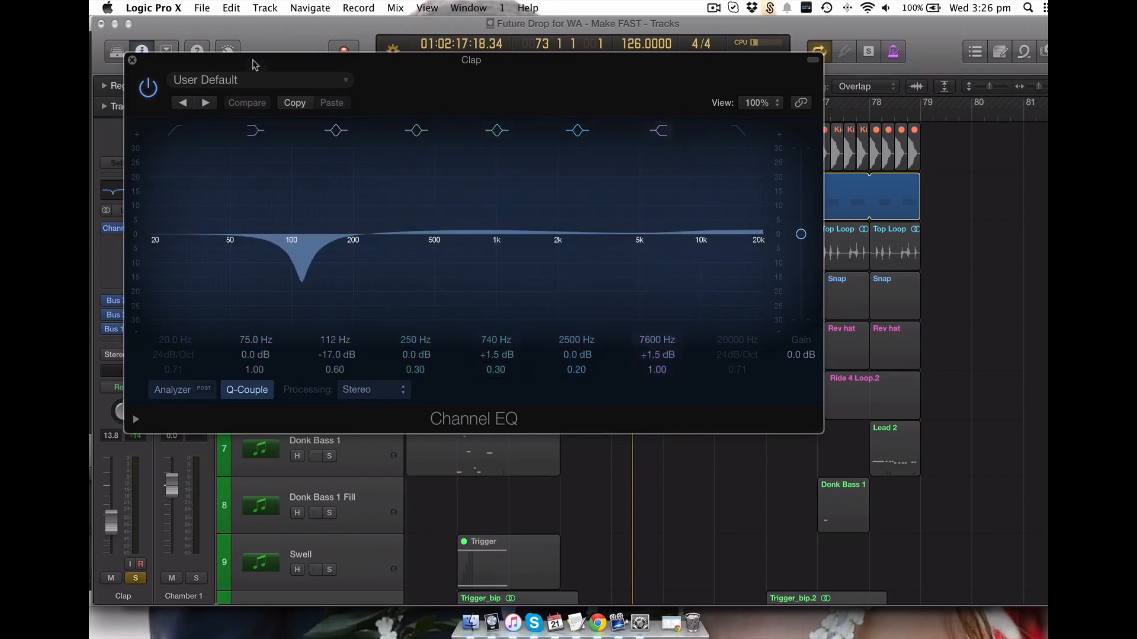
pyautogui.click(132, 61)
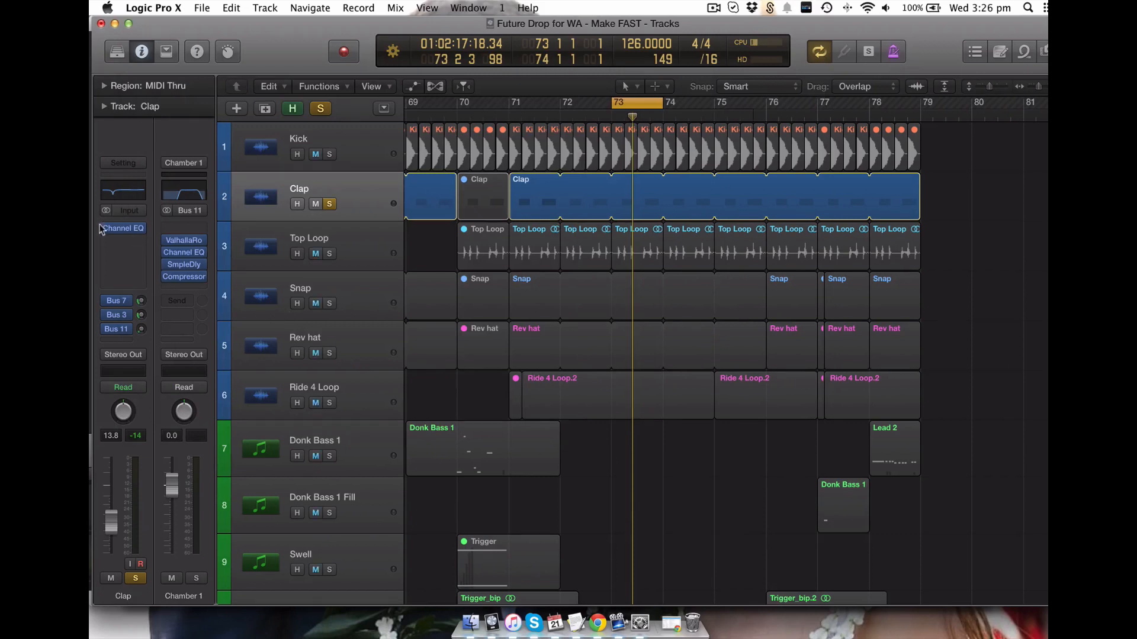
# Step: Toggle the bypass of the Clap channel's Bus 7, Bus 11 and Bus 3 sends to compare their effect during playback
pyautogui.click(106, 301)
pyautogui.click(105, 329)
pyautogui.click(105, 315)
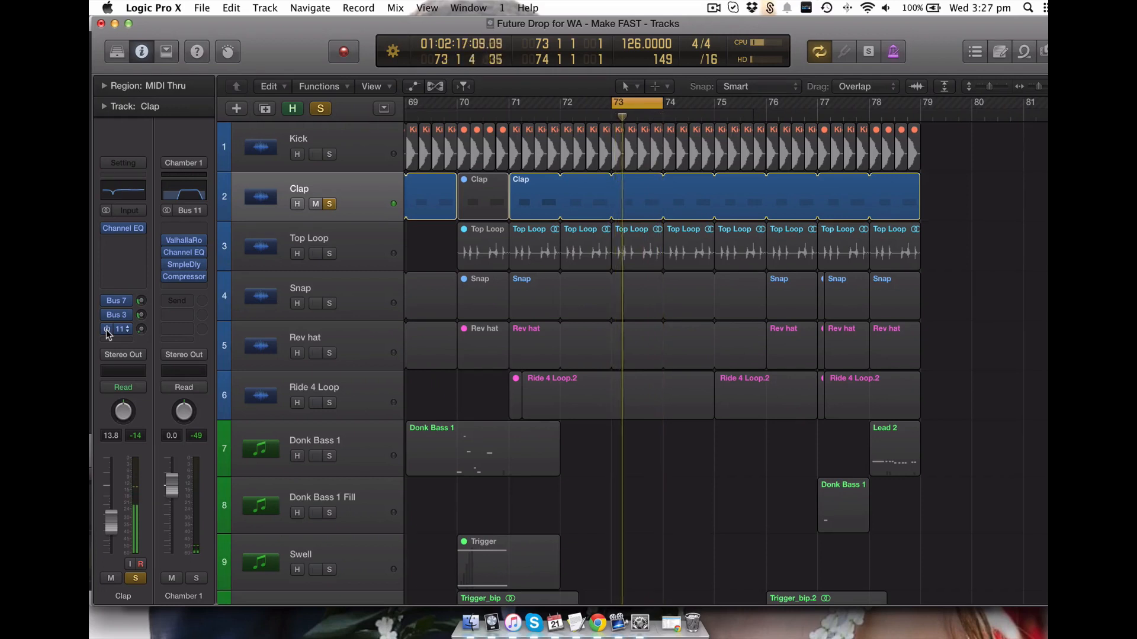
# Step: Solo only the Top Loop track and listen to it in the cycle at bar 73
pyautogui.click(330, 255)
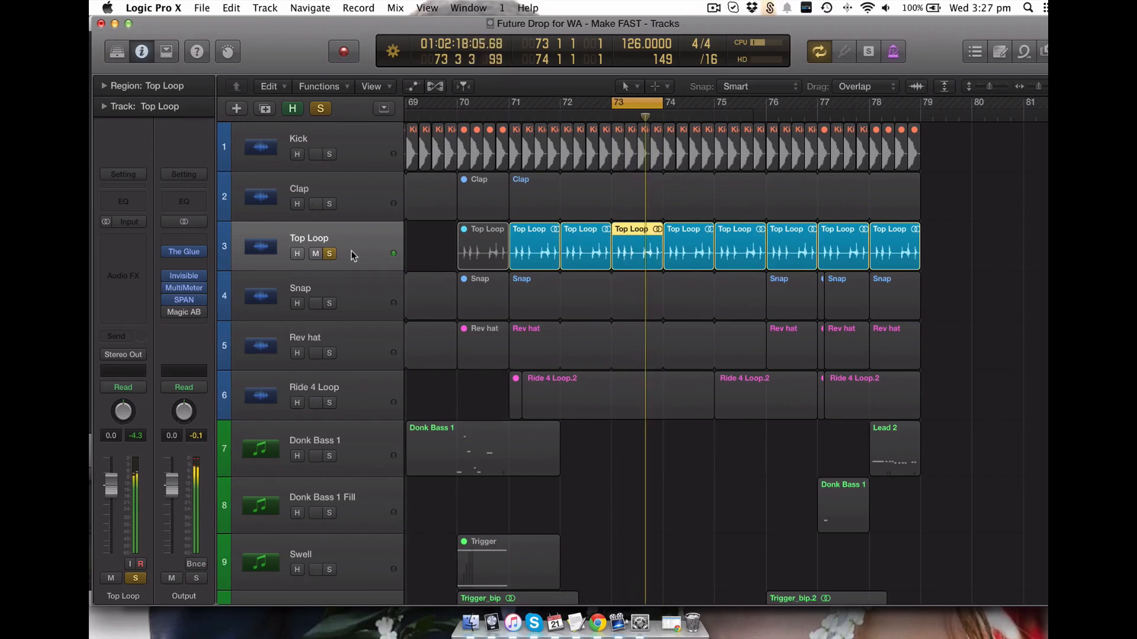
pyautogui.click(330, 254)
pyautogui.click(330, 254)
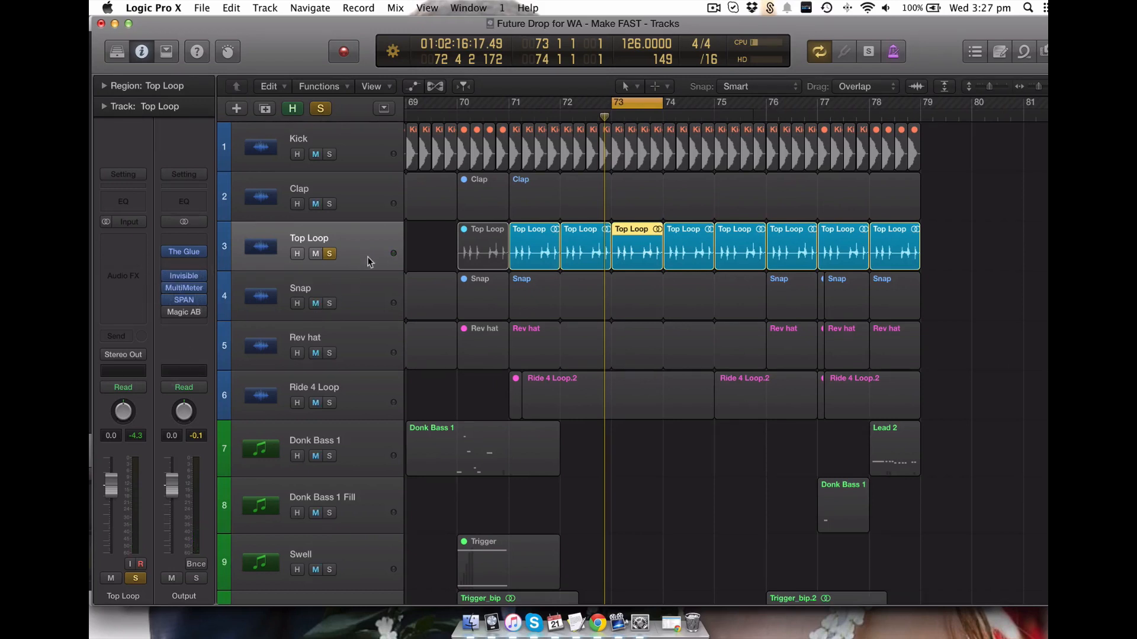
# Step: Solo only the Snap track, show its channel strip and play the cycle
pyautogui.keyDown('alt'); pyautogui.click(331, 304); pyautogui.keyUp('alt')
pyautogui.click(353, 302)
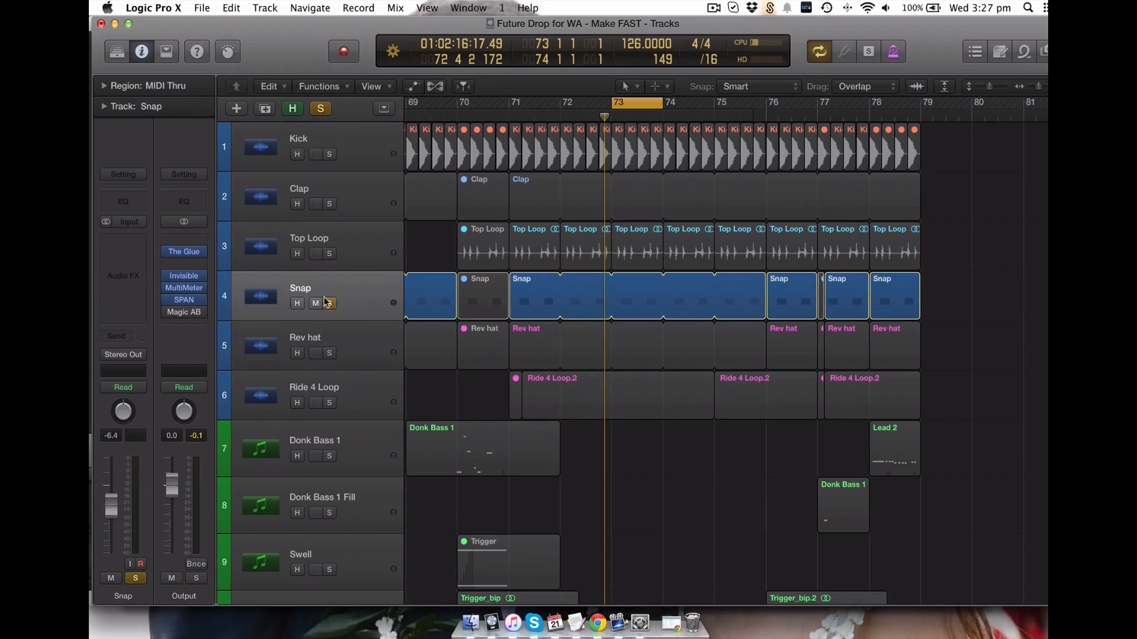
pyautogui.press('space')
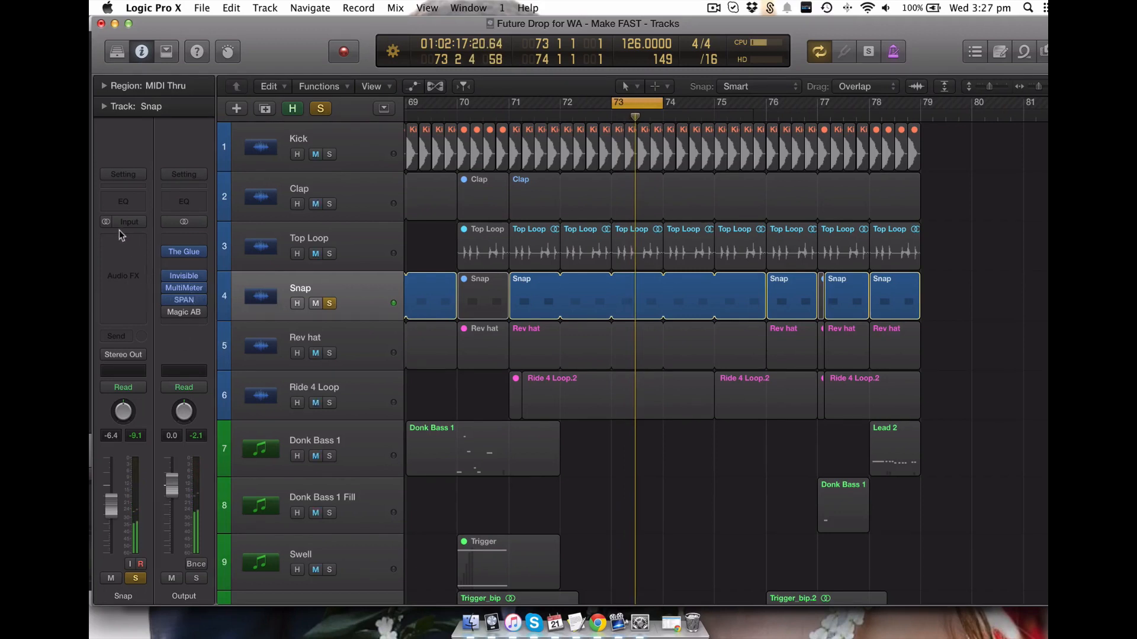
# Step: Solo the Kick, Clap and Top Loop alongside the Snap and play them, toggling the Top Loop's solo to compare
pyautogui.click(329, 204)
pyautogui.click(329, 253)
pyautogui.click(329, 154)
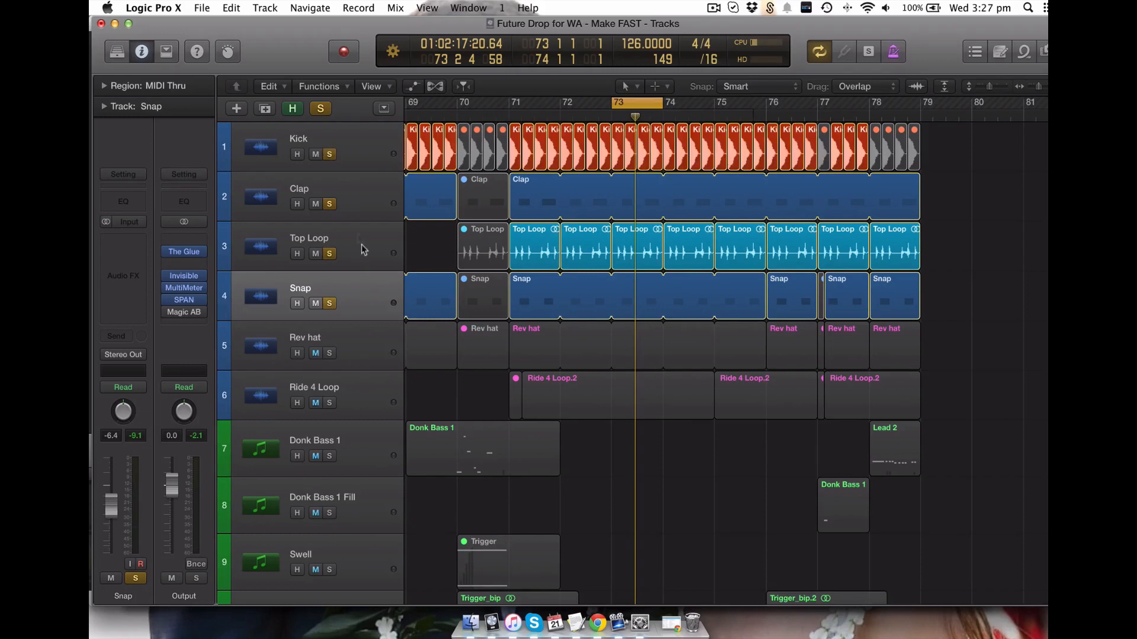
pyautogui.press('space')
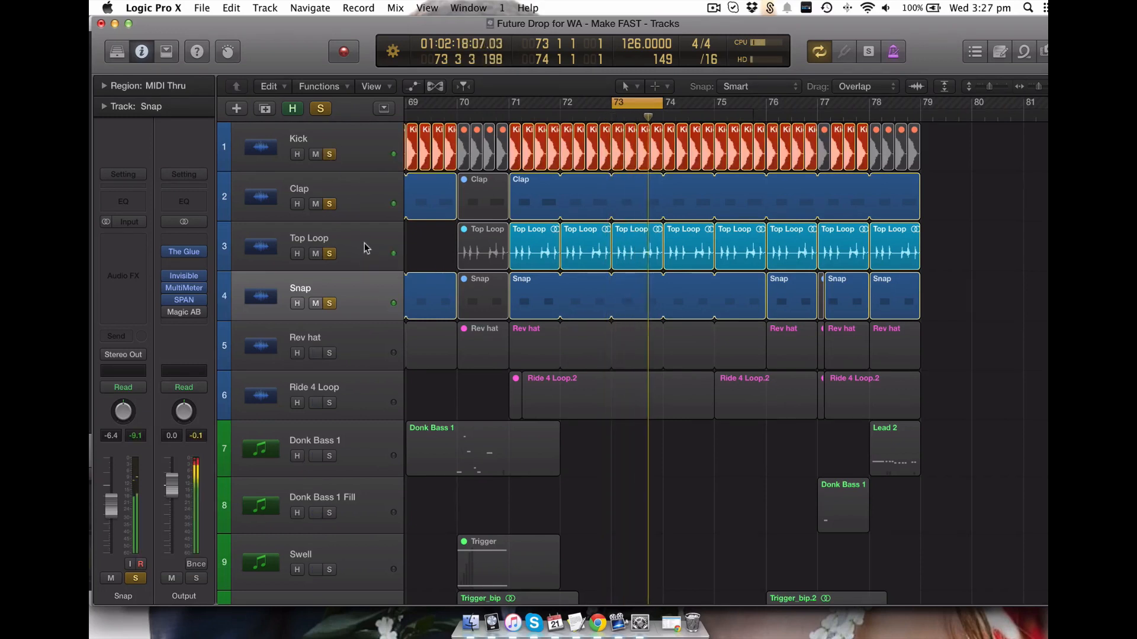
pyautogui.click(329, 254)
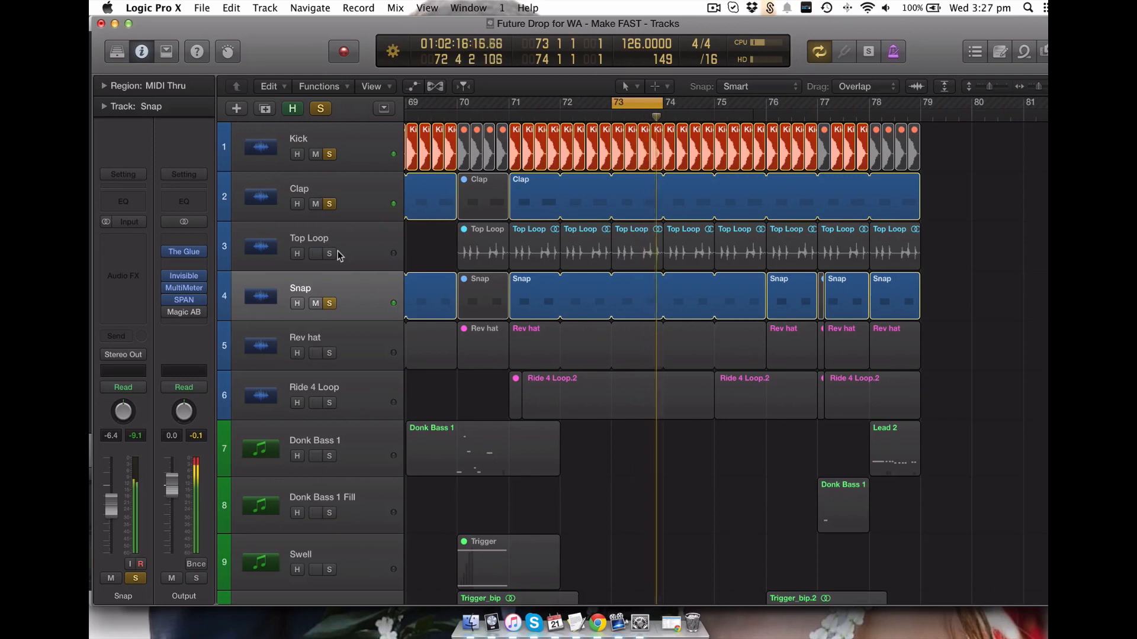
pyautogui.click(329, 254)
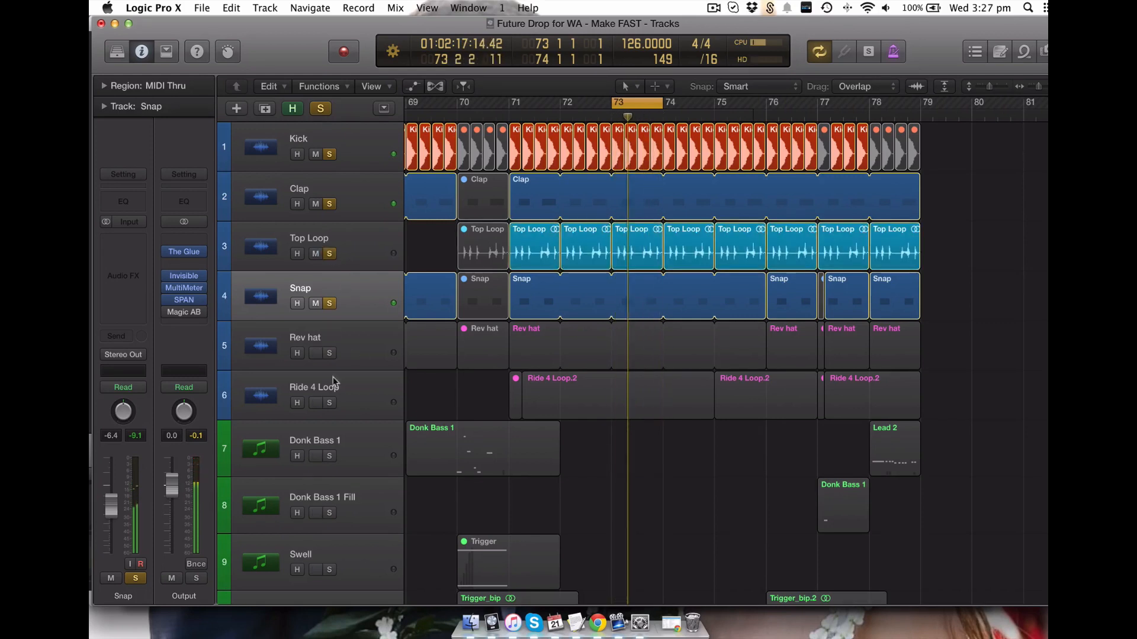
# Step: Solo only the Rev hat track and convert its looped region at bar 71 into real region copies
pyautogui.keyDown('alt'); pyautogui.click(330, 353); pyautogui.keyUp('alt')
pyautogui.click(349, 351)
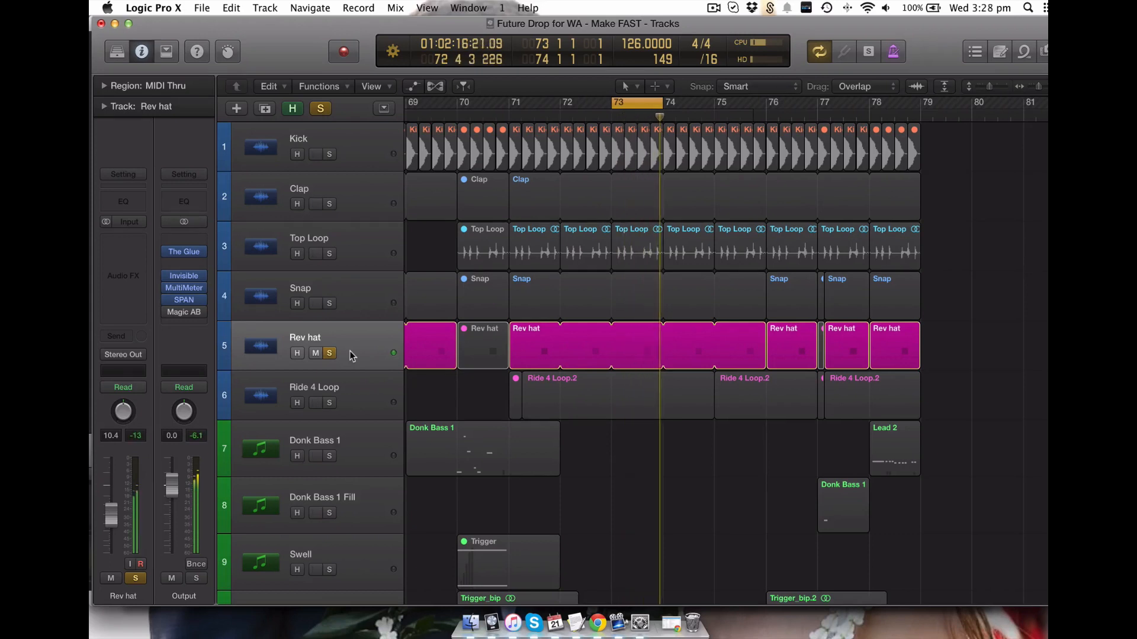
pyautogui.click(550, 354)
pyautogui.hotkey('ctrl', 'l')
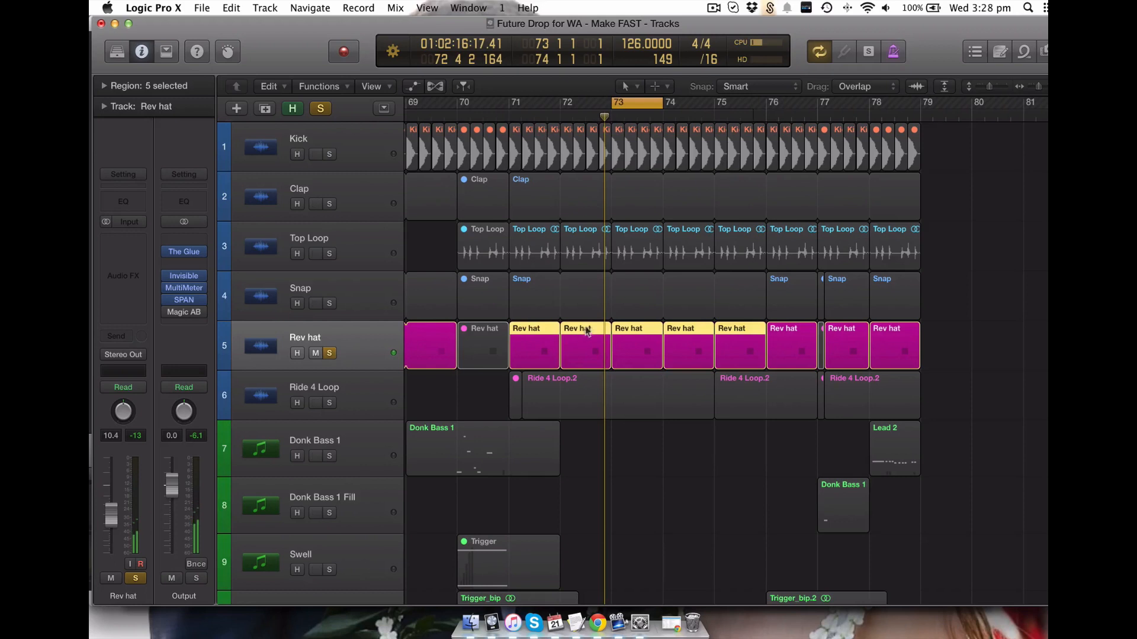
# Step: Unpack the Rev hat region at bar 73 into its audio sample and show the sample's region parameters
pyautogui.click(629, 340)
pyautogui.press('Delete')
pyautogui.moveTo(634, 317); pyautogui.dragTo(662, 358)
pyautogui.scroll(-8, 540, 340)
pyautogui.click(602, 316)
pyautogui.click(105, 85)
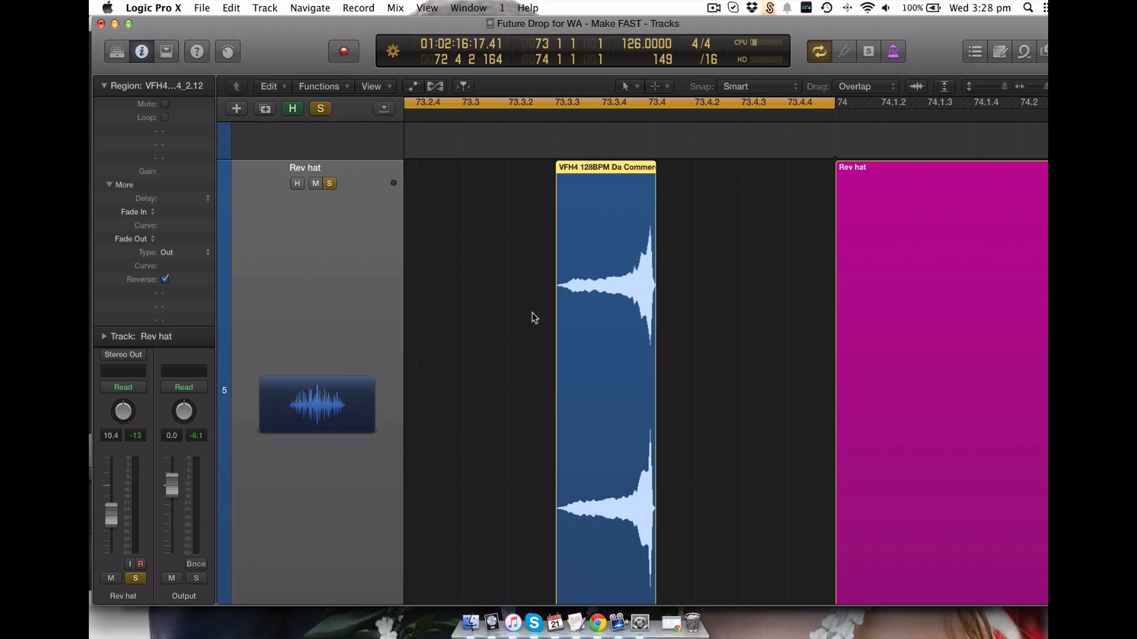
# Step: Examine the unpacked hat sample's waveform and Reverse setting, hide the region parameters and return to the wider arrangement
pyautogui.click(523, 299)
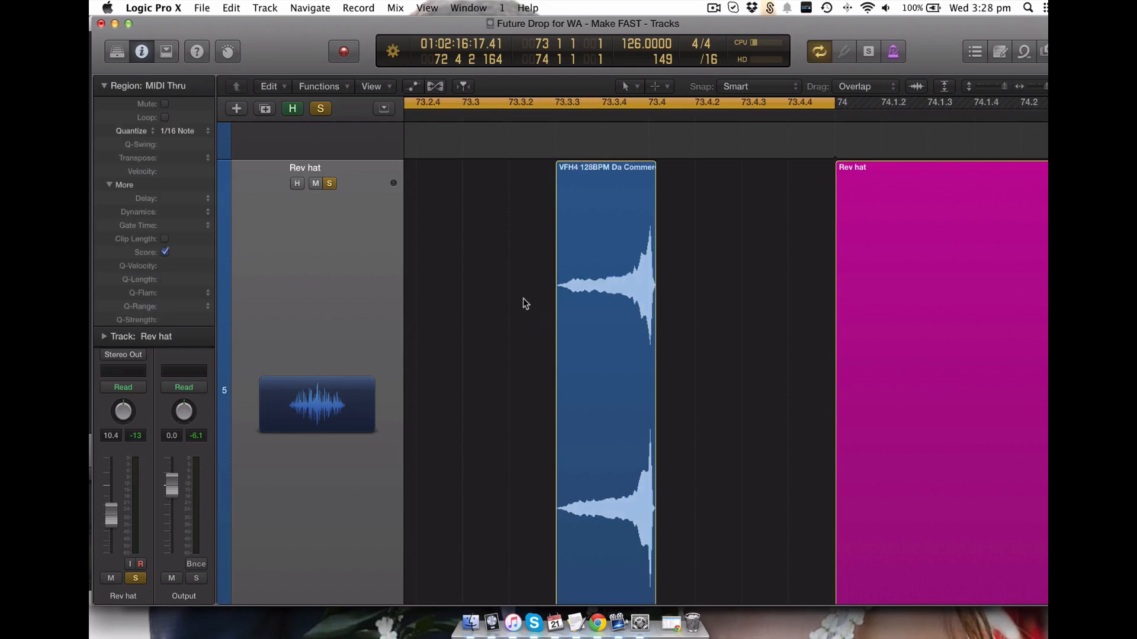
pyautogui.press('super+Left')
pyautogui.press('super+Left')
pyautogui.press('super+Left')
pyautogui.press('super+Up')
pyautogui.press('super+Up')
pyautogui.press('super+Up')
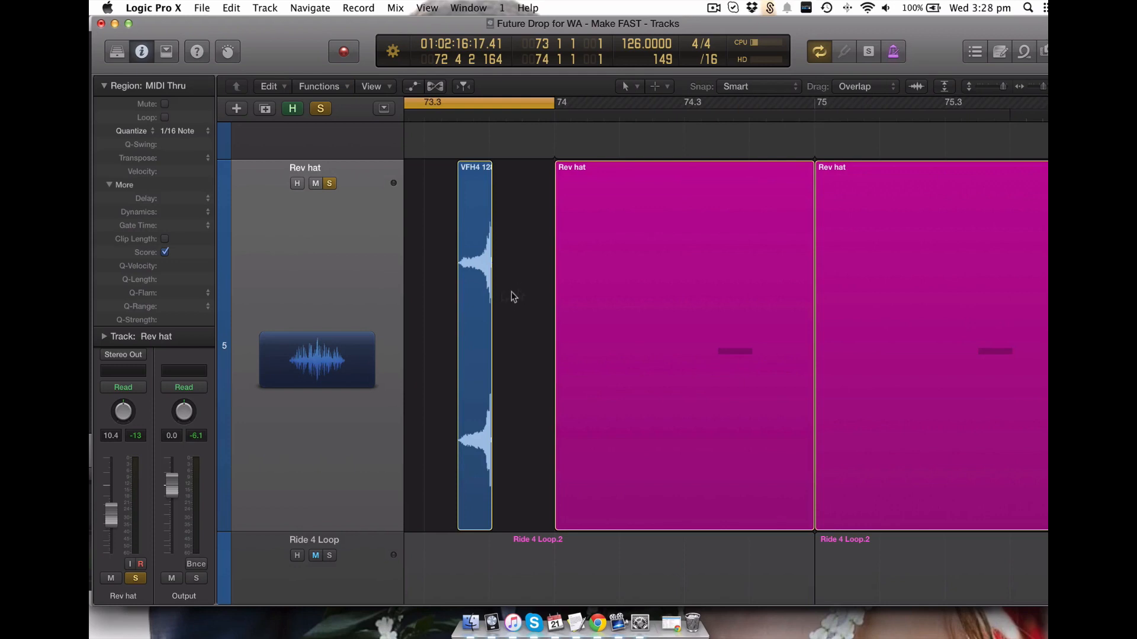
pyautogui.click(477, 256)
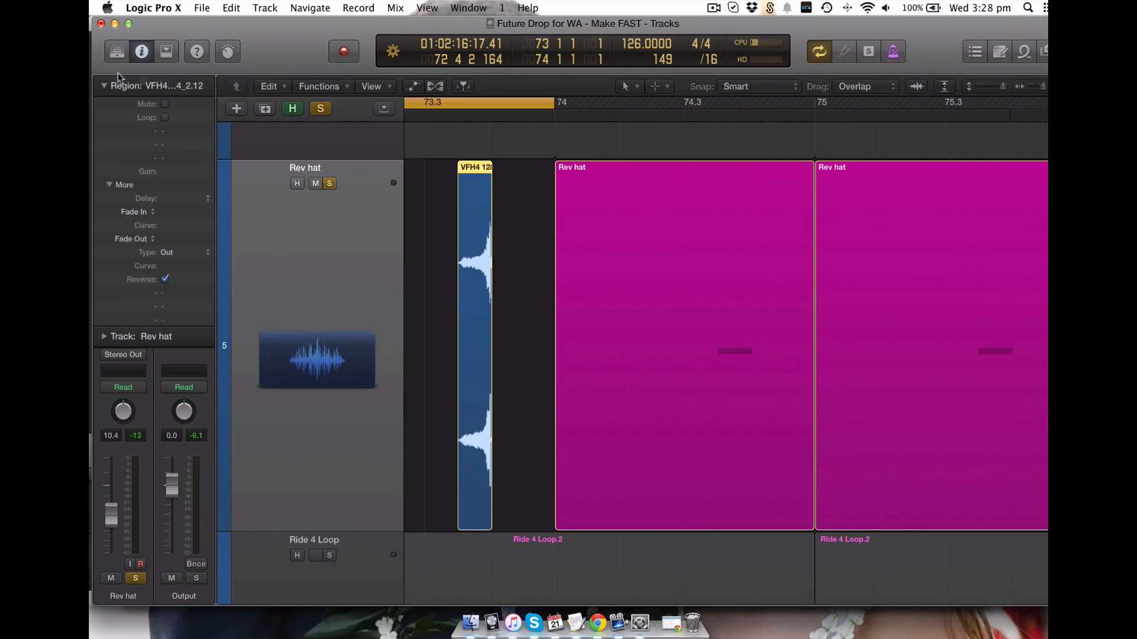
pyautogui.click(105, 85)
pyautogui.click(105, 86)
pyautogui.click(104, 86)
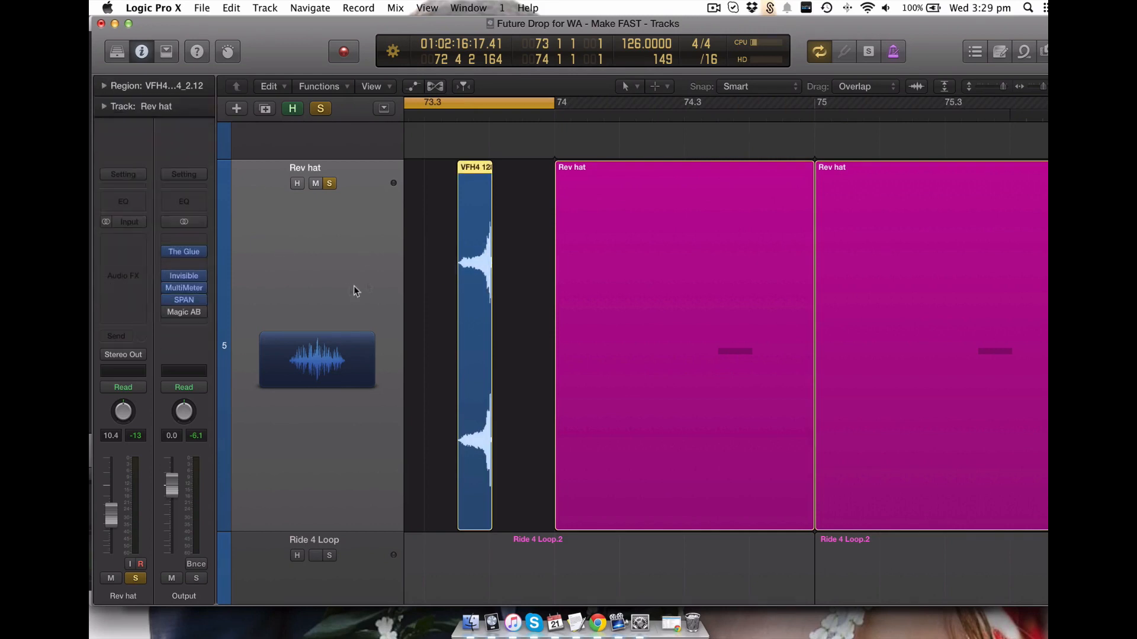
pyautogui.hscroll(-2, 536, 299)
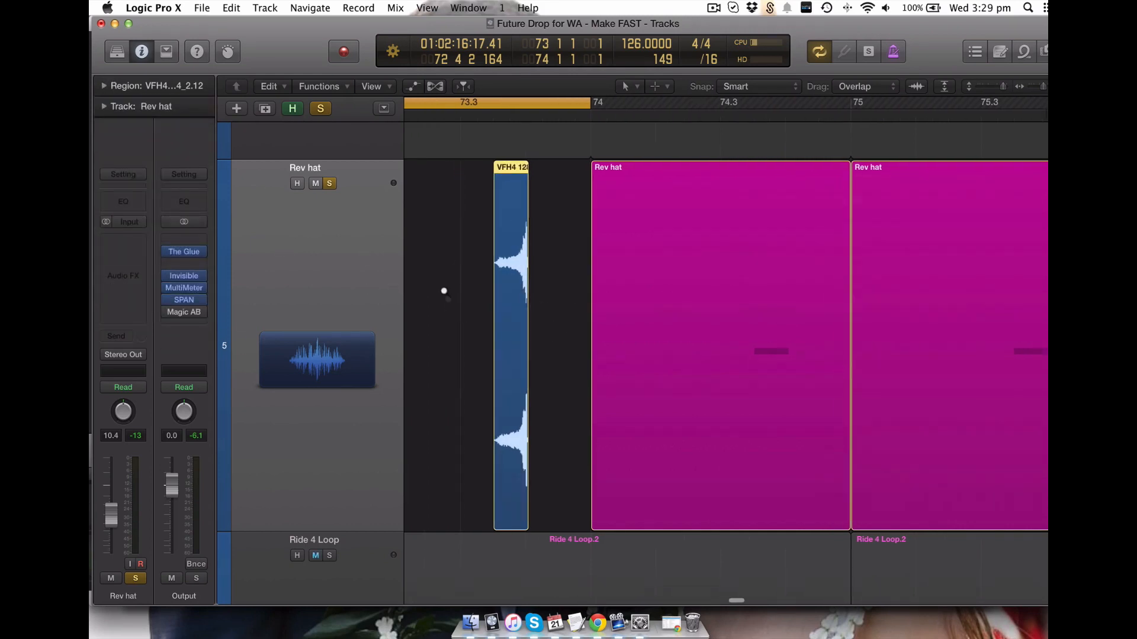
pyautogui.press('z')
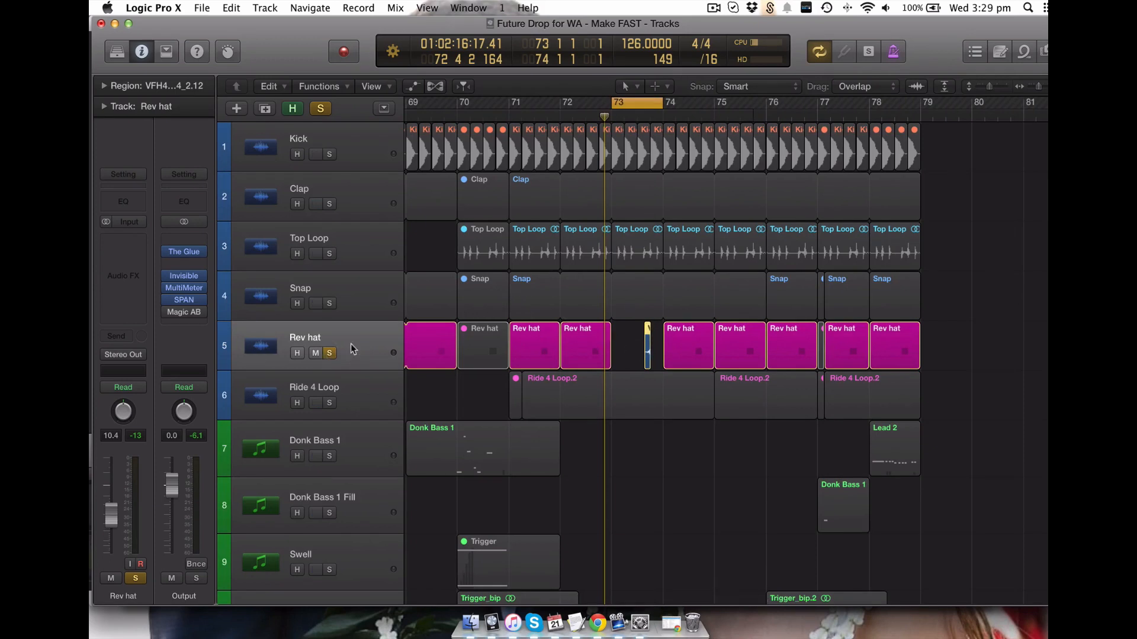
# Step: Solo only the Ride 4 Loop track, play it and show the channel fed by its Bus 3 send
pyautogui.keyDown('alt'); pyautogui.click(330, 405); pyautogui.keyUp('alt')
pyautogui.click(349, 395)
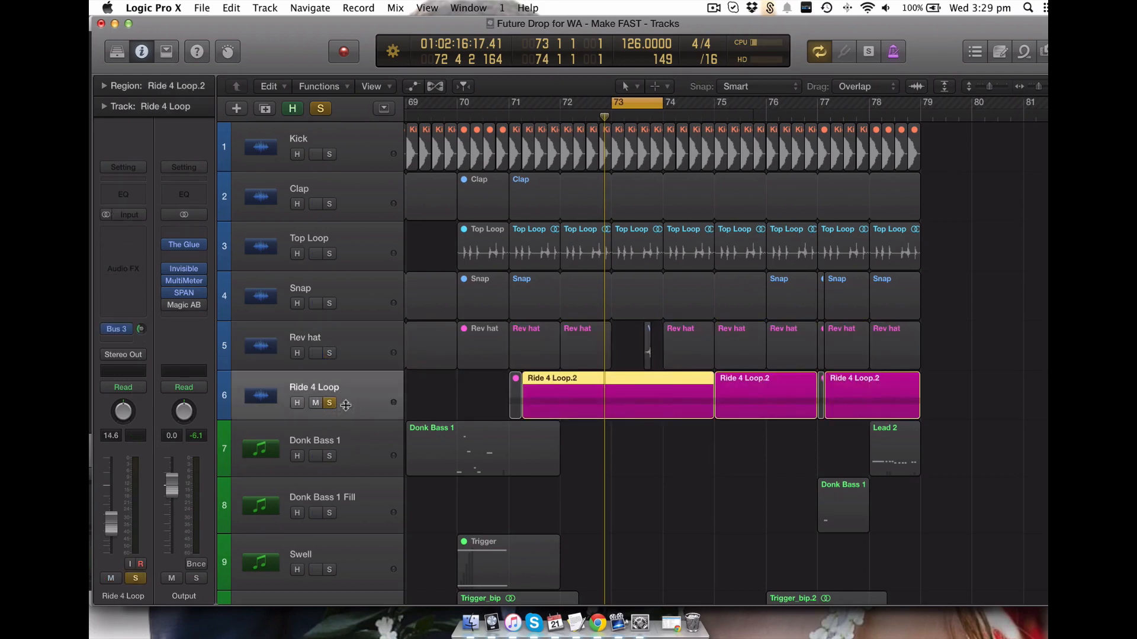
pyautogui.press('space')
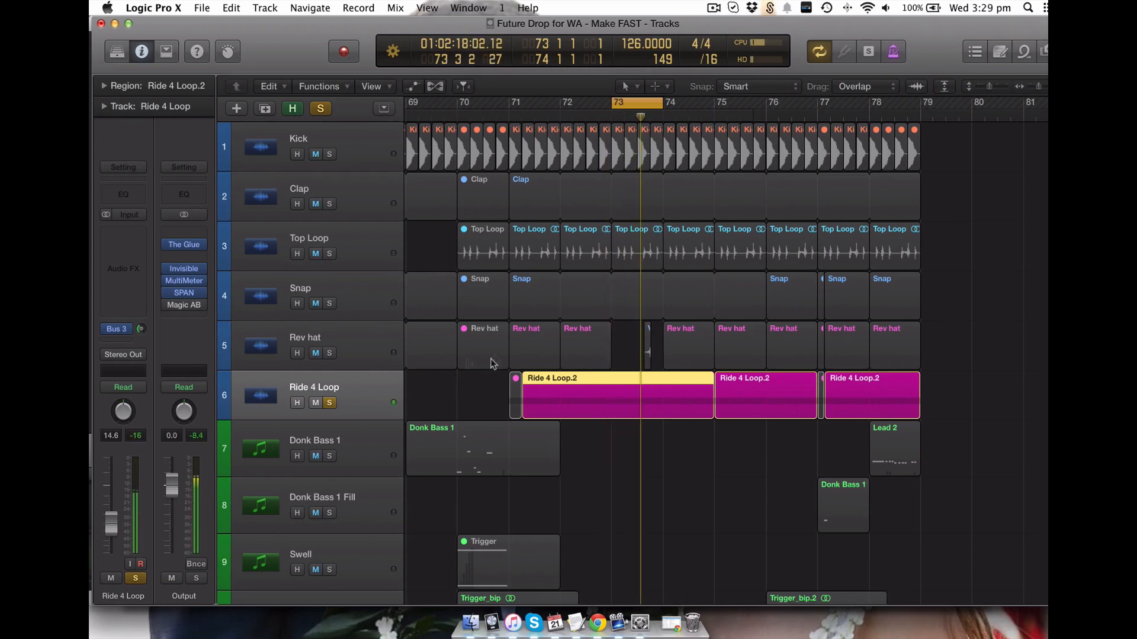
pyautogui.hscroll(-3, 465, 328)
pyautogui.hscroll(3, 693, 305)
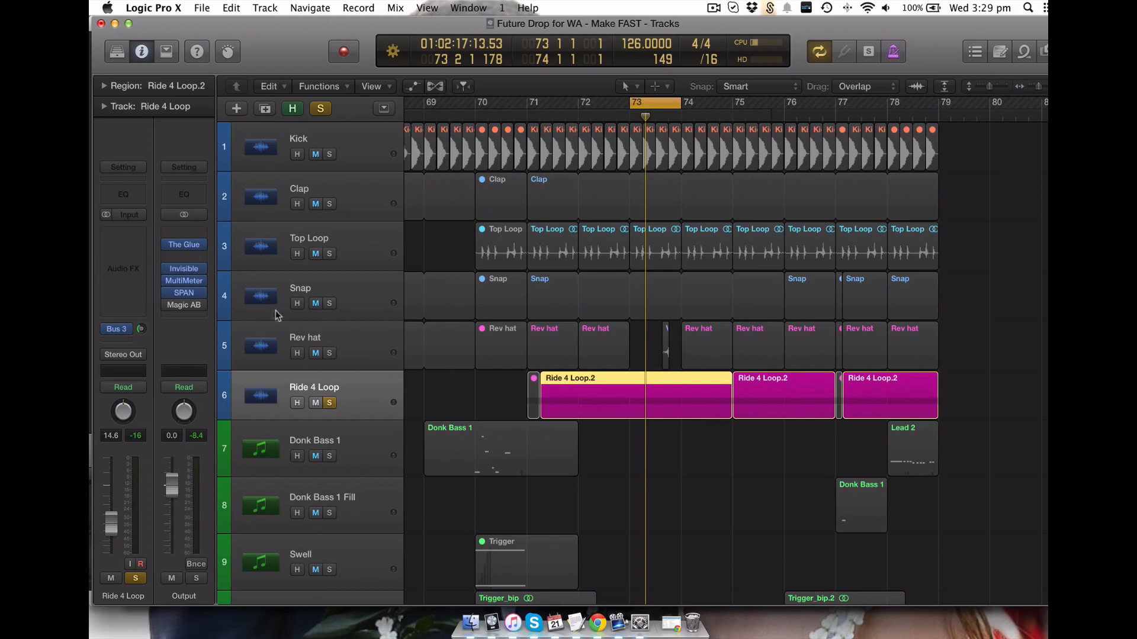
pyautogui.click(123, 330)
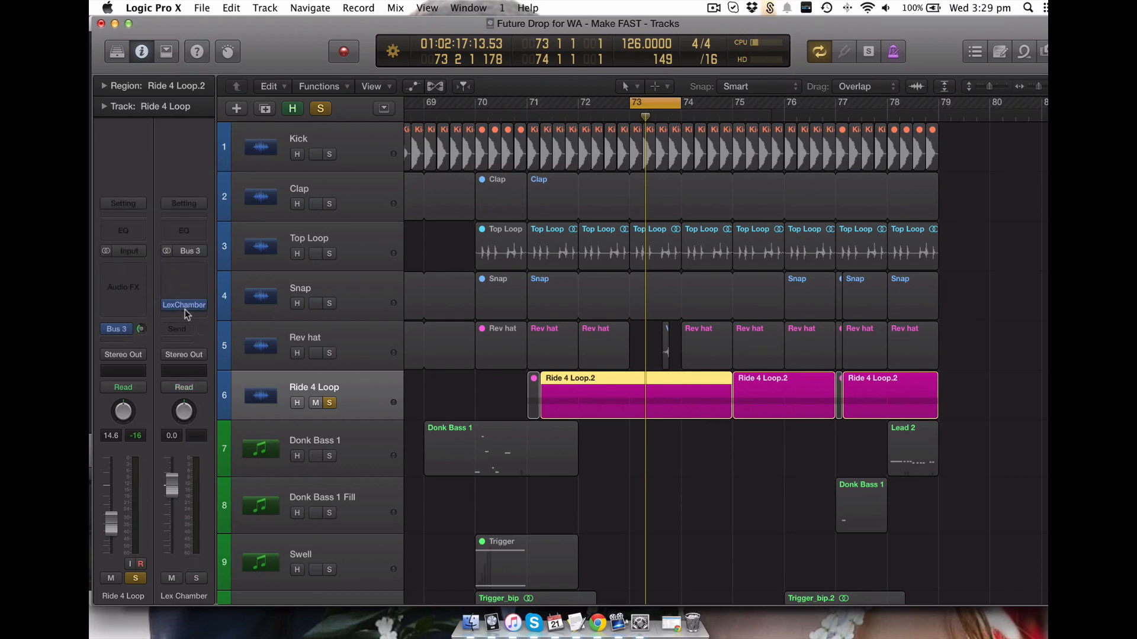
# Step: Solo all six drum tracks from Kick to Ride 4 Loop and play them together
pyautogui.click(329, 404)
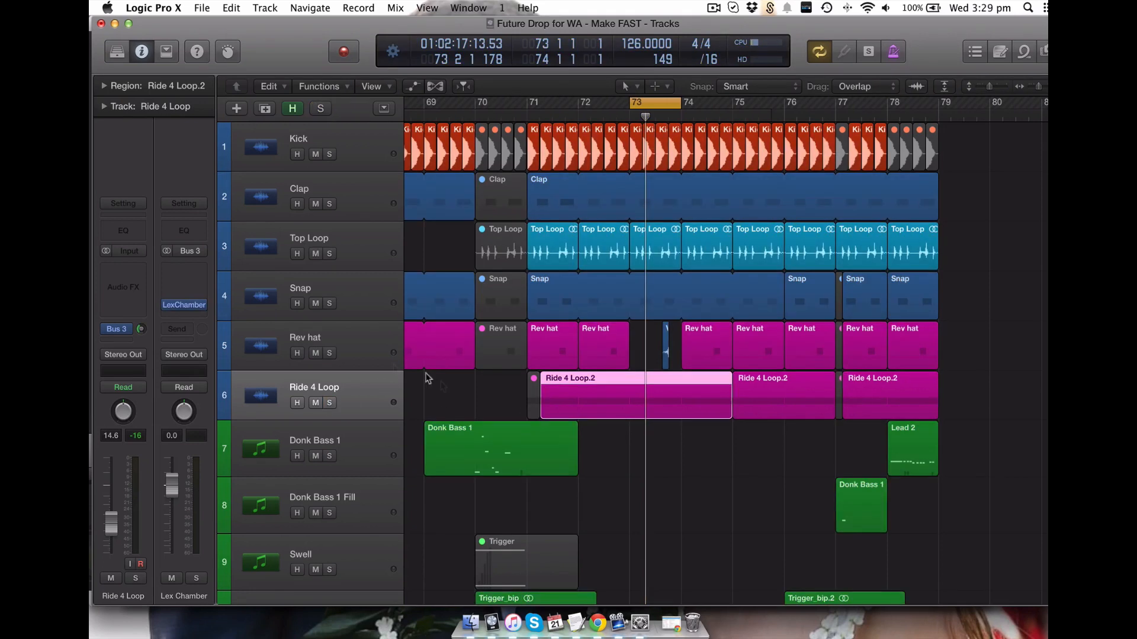
pyautogui.moveTo(330, 402); pyautogui.dragTo(329, 155)
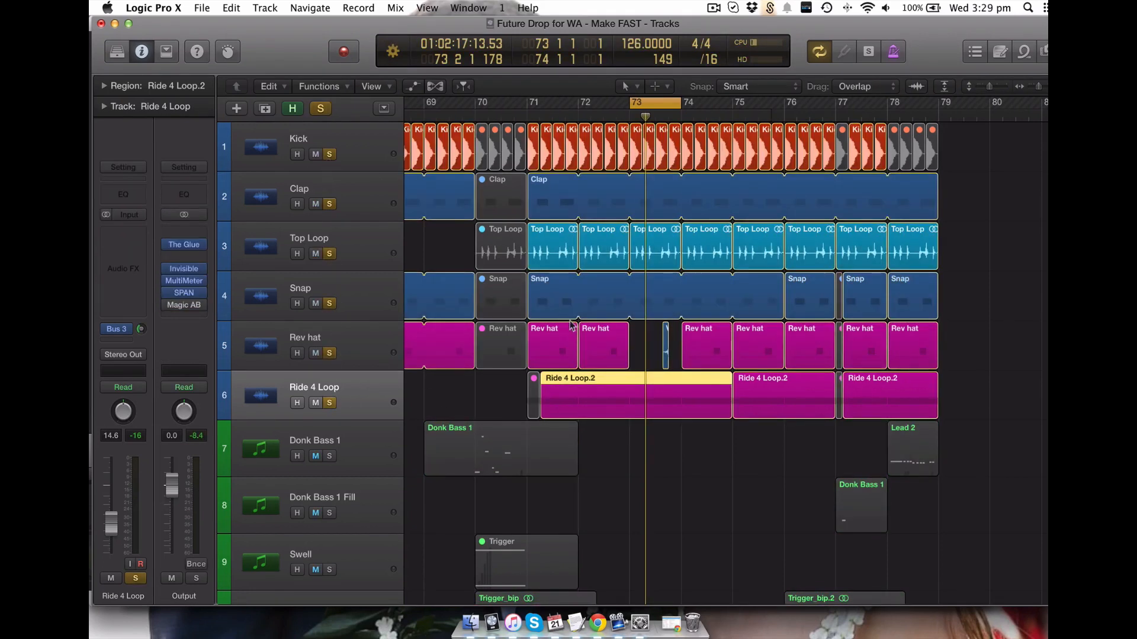
pyautogui.press('space')
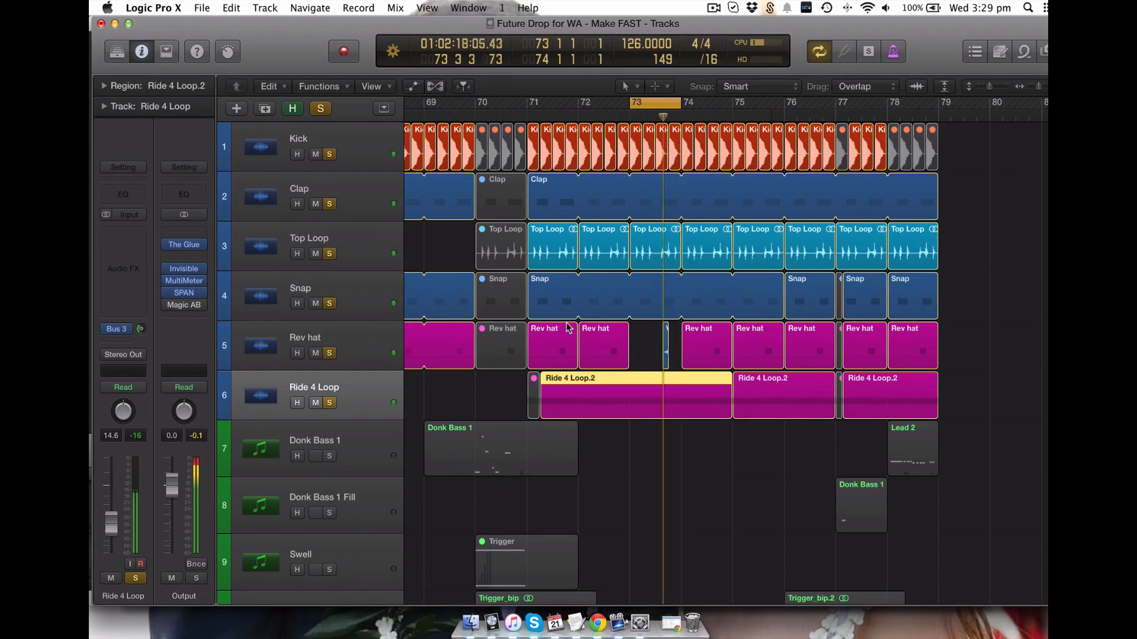
pyautogui.press('space')
# Step: Clear the solo on all drum tracks and save the project
pyautogui.click(329, 402)
pyautogui.press('super+s')
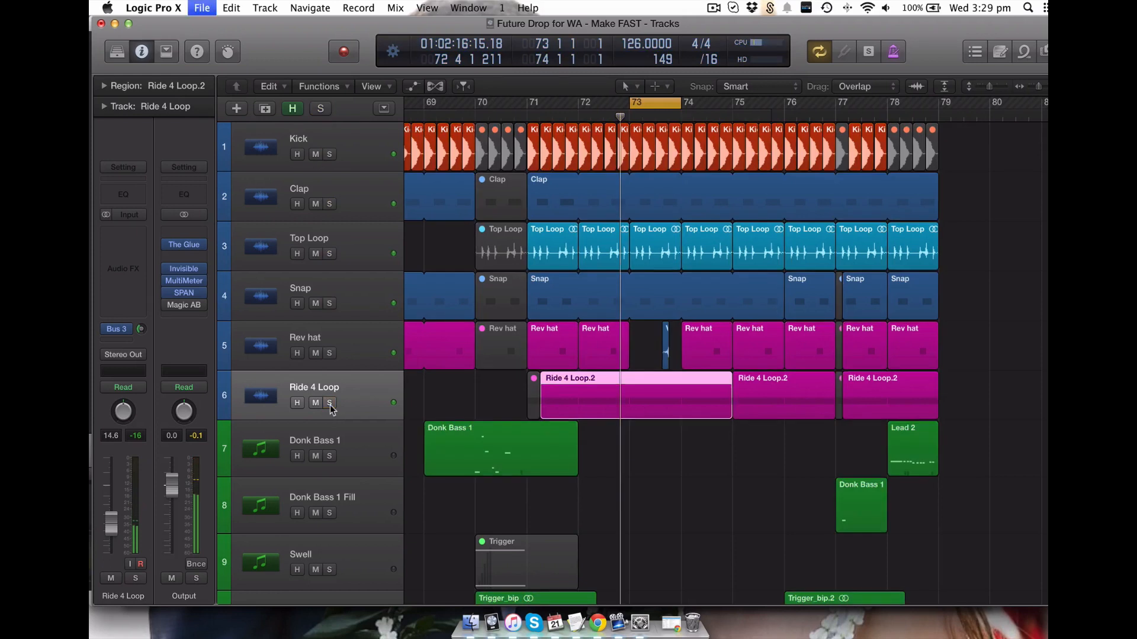
# Step: Survey the full arrangement of all 22 tracks from the build-up through the drop
pyautogui.press('z')
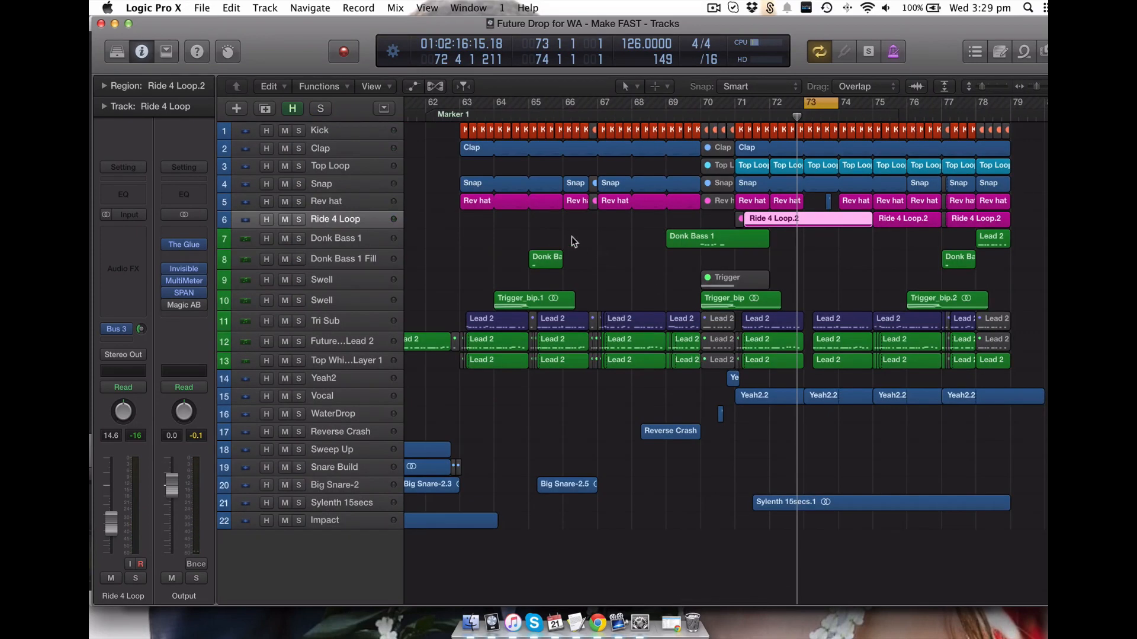
pyautogui.hscroll(-5, 682, 219)
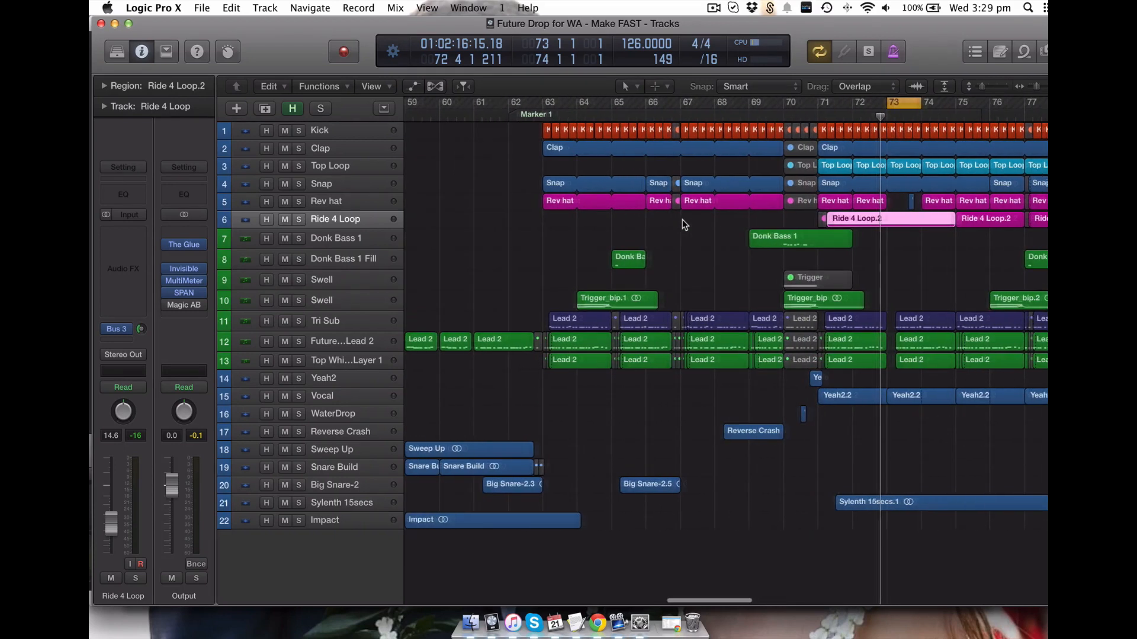
pyautogui.hscroll(-2, 682, 219)
pyautogui.scroll(-2, 733, 414)
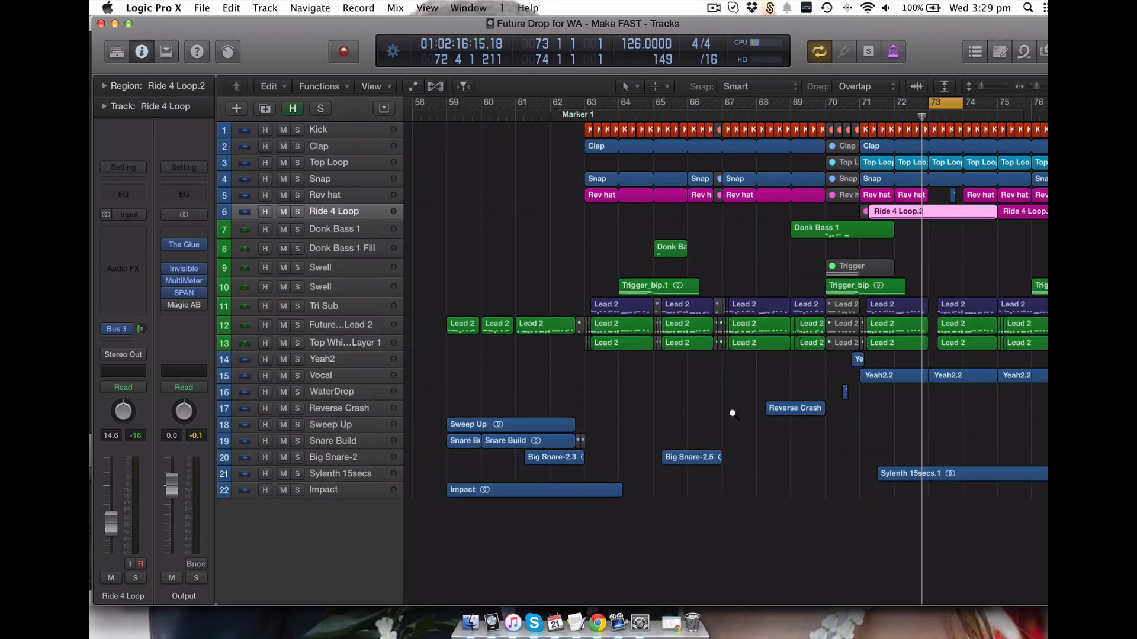
pyautogui.scroll(-4, 733, 414)
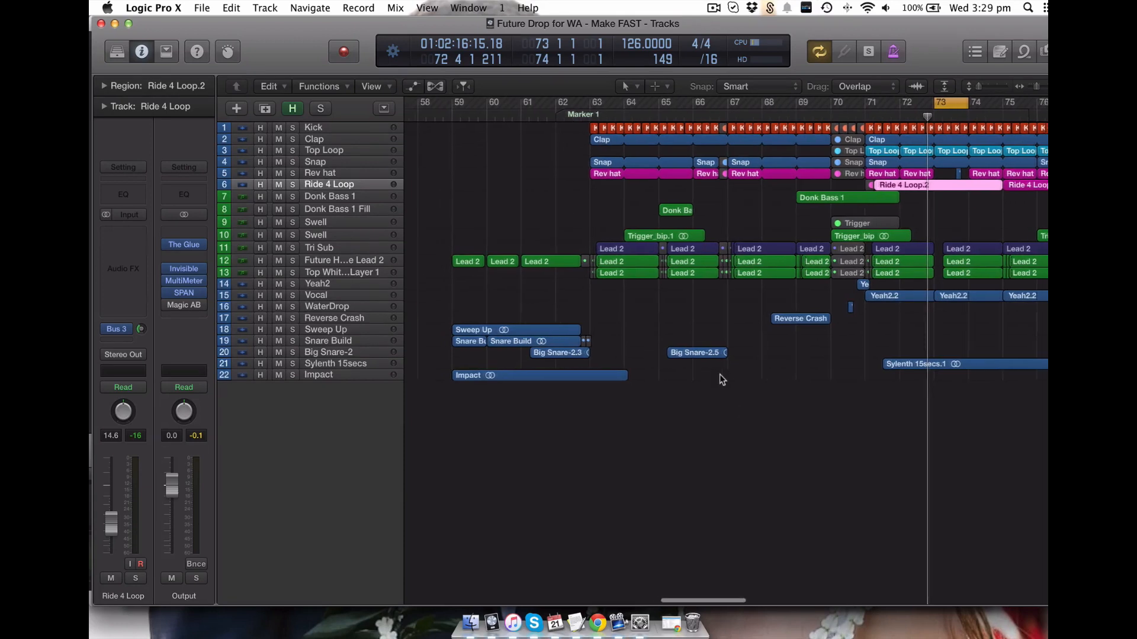
pyautogui.scroll(-5, 719, 375)
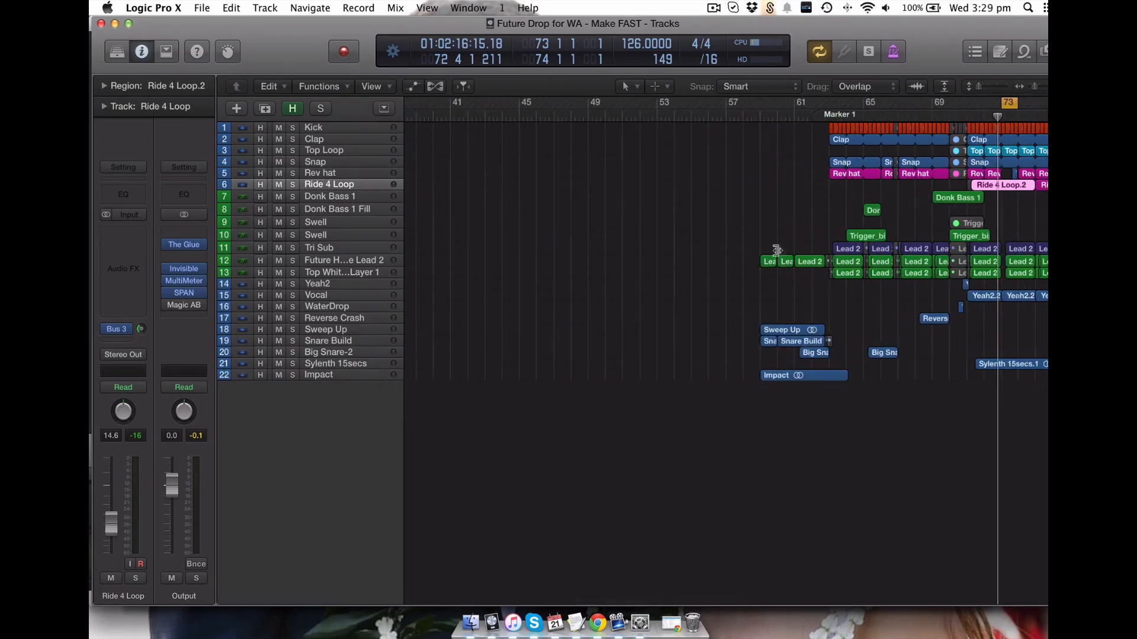
pyautogui.hscroll(3, 777, 250)
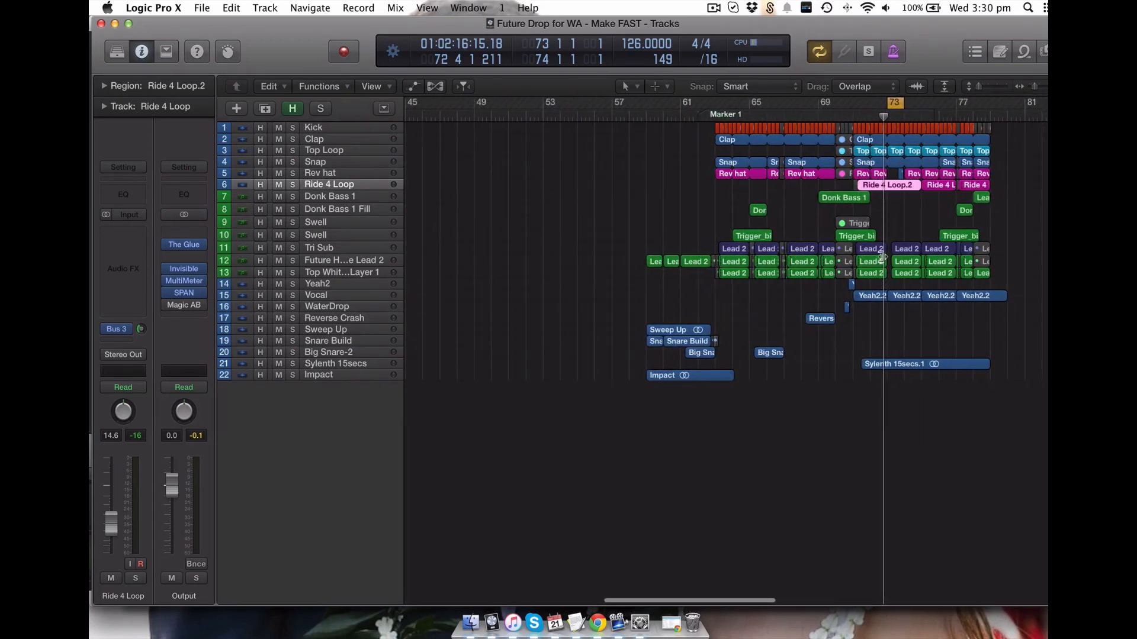
# Step: Extend the cycle range to span bars 73 to 75 and play the section
pyautogui.moveTo(864, 220); pyautogui.dragTo(990, 360)
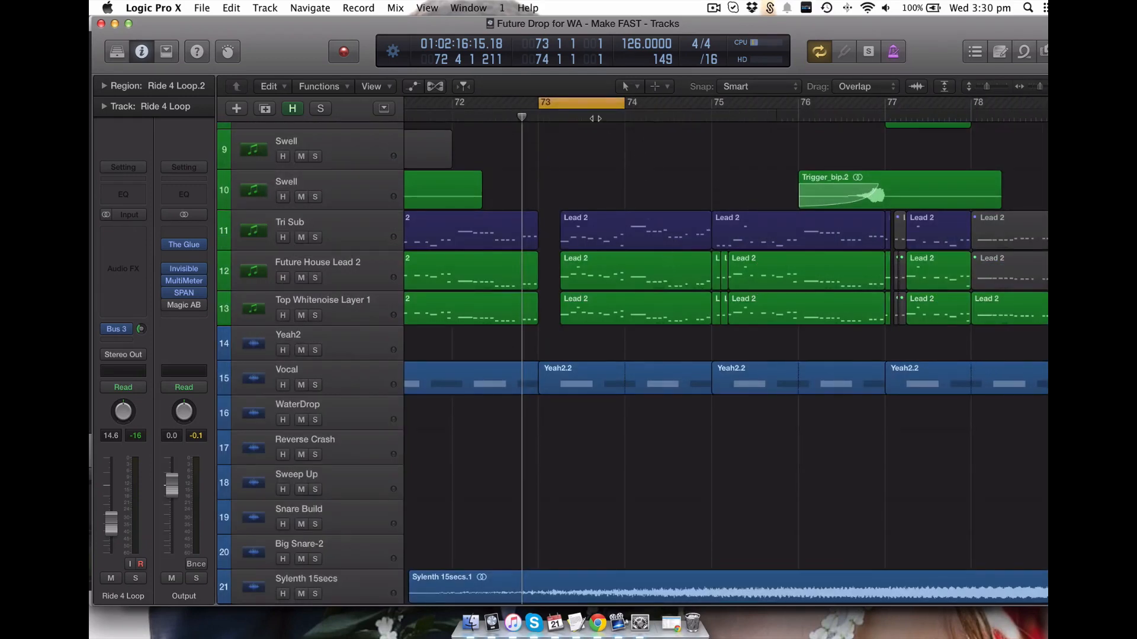
pyautogui.hscroll(2, 595, 117)
pyautogui.scroll(2, 577, 113)
pyautogui.moveTo(557, 103); pyautogui.dragTo(649, 162)
pyautogui.press('space')
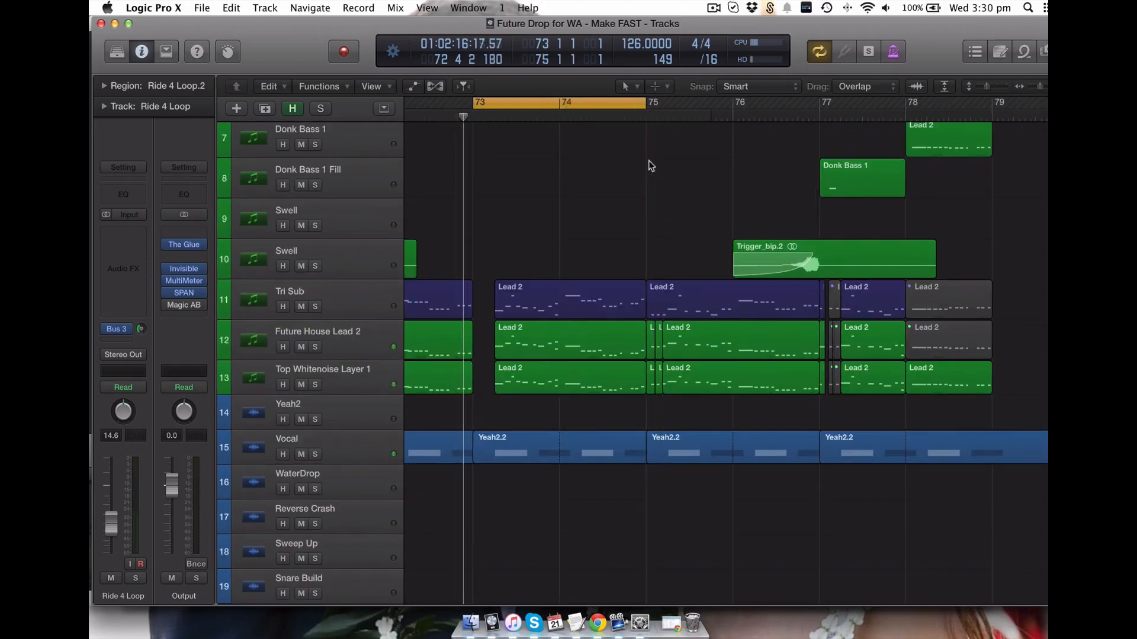
pyautogui.hscroll(-4, 584, 242)
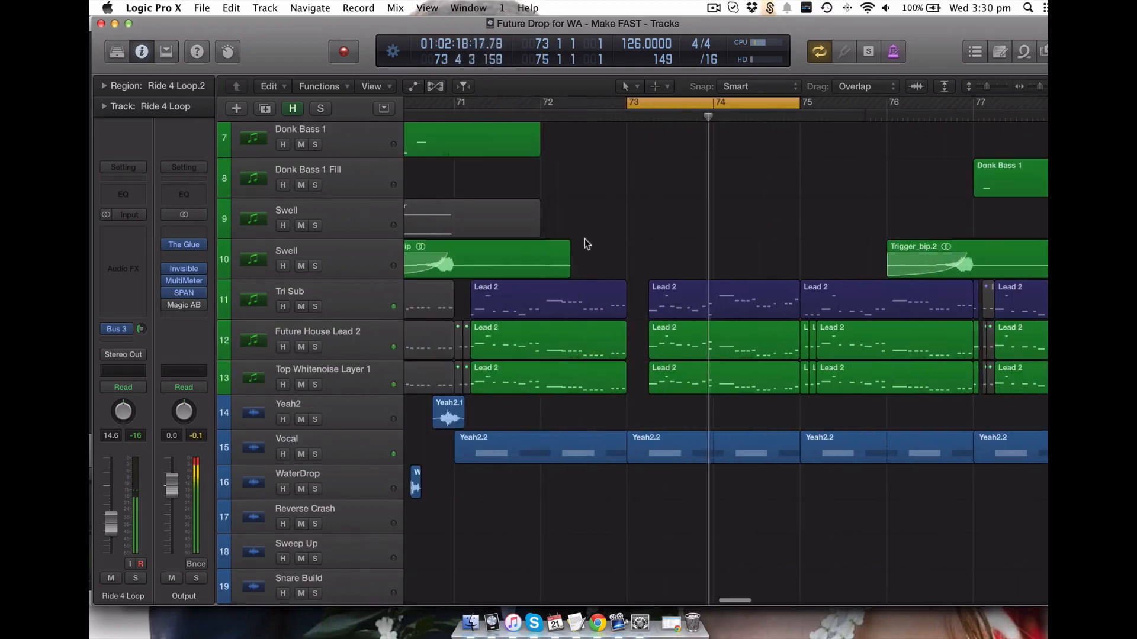
pyautogui.hscroll(4, 658, 194)
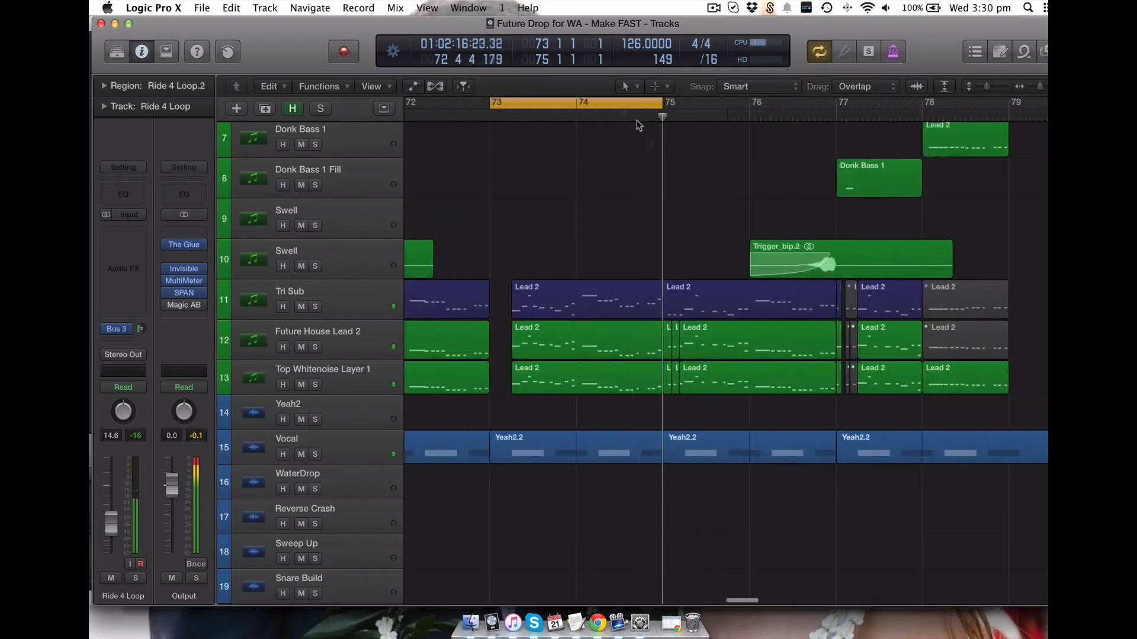
# Step: Move the two-bar cycle range to bars 75 to 77
pyautogui.moveTo(613, 104); pyautogui.dragTo(786, 104)
pyautogui.press('super+Left')
pyautogui.press('super+Up')
pyautogui.press('super+Up')
pyautogui.press('super+Up')
pyautogui.press('super+Up')
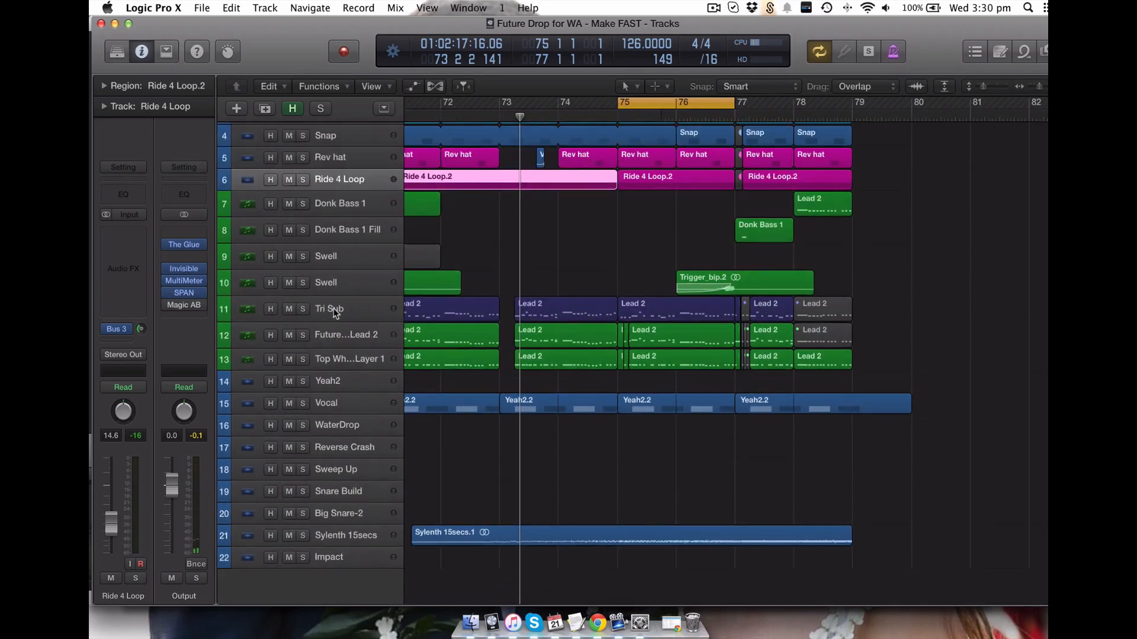
# Step: Solo the Top Whitenoise Layer 1 track and play it
pyautogui.click(336, 358)
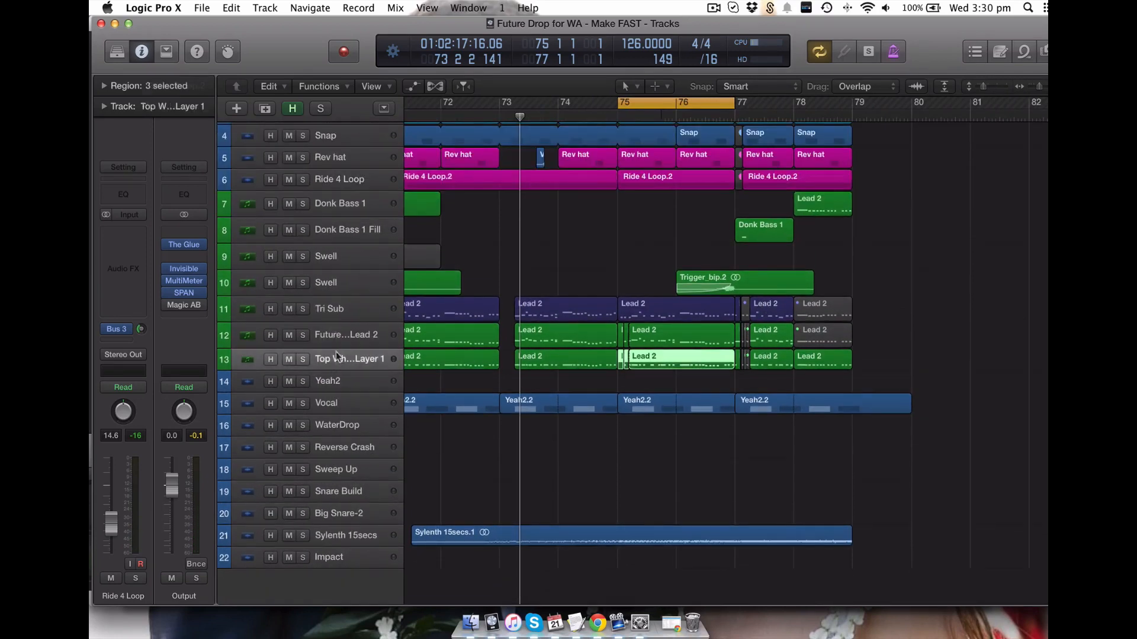
pyautogui.click(338, 336)
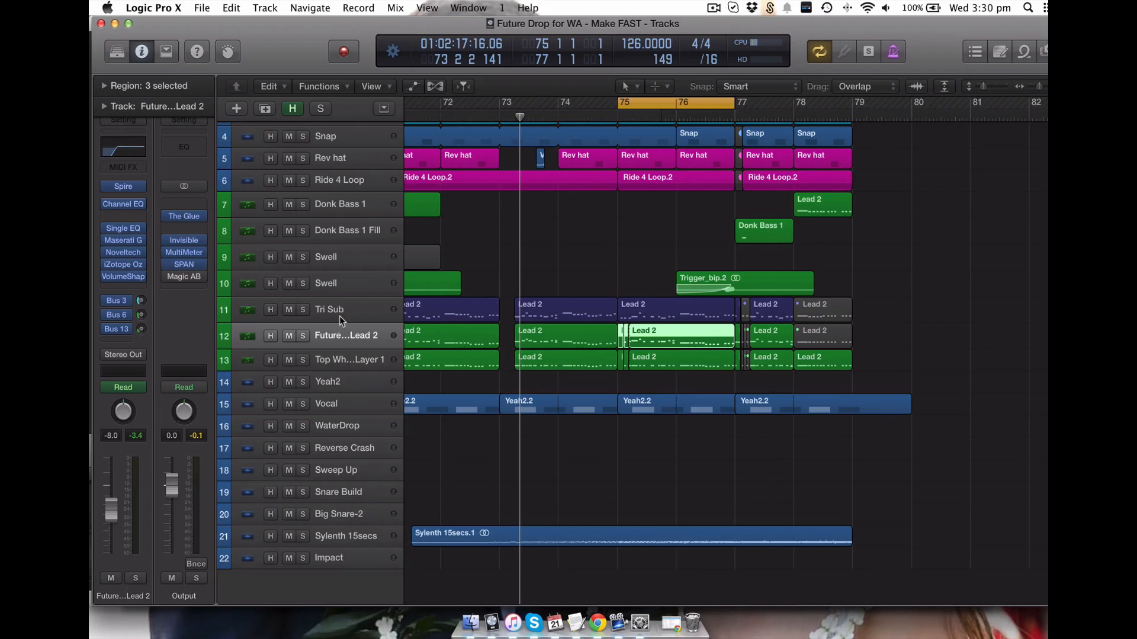
pyautogui.click(341, 320)
pyautogui.click(342, 339)
pyautogui.click(346, 363)
pyautogui.press('s')
pyautogui.press('space')
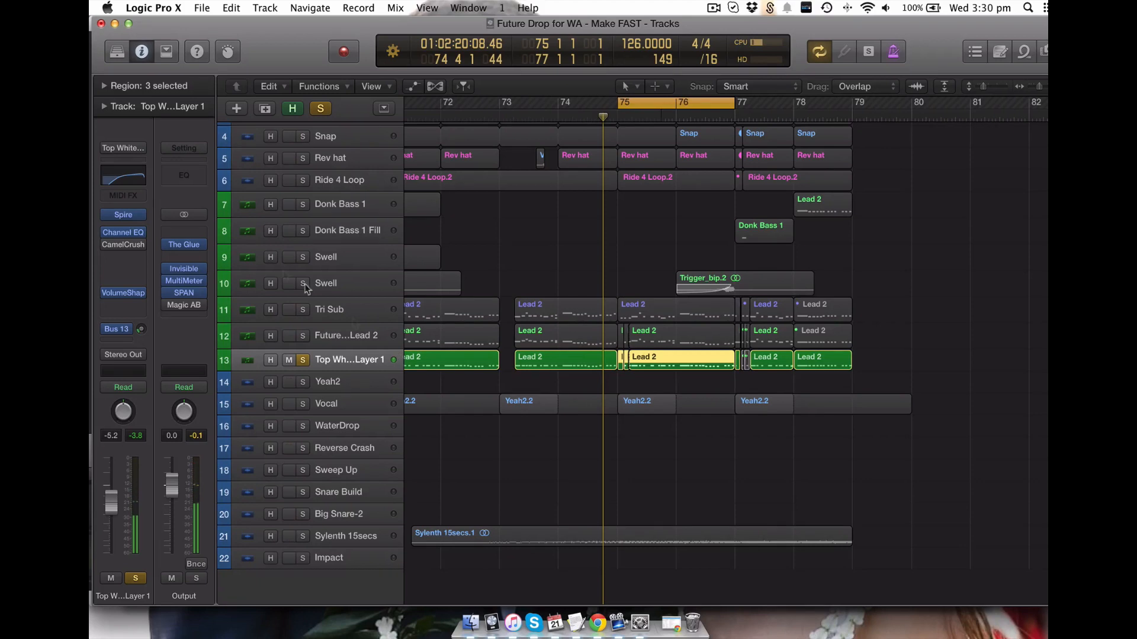
# Step: Open Spire on Top Whitenoise Layer 1, show oscillator 2 and raise its wt mix
pyautogui.click(125, 217)
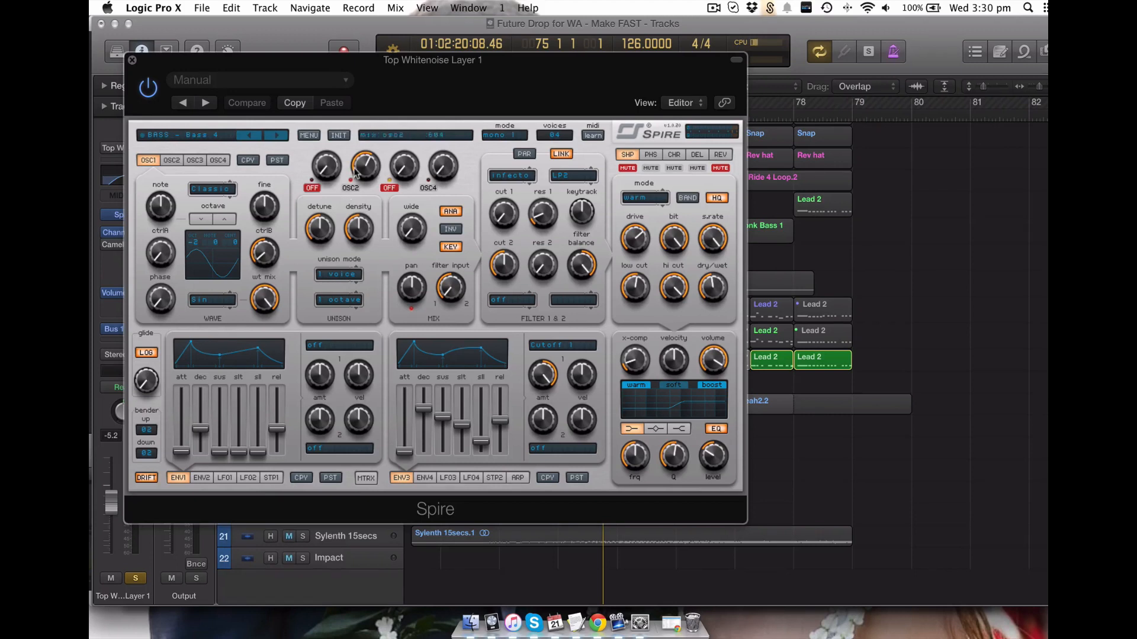
pyautogui.click(171, 160)
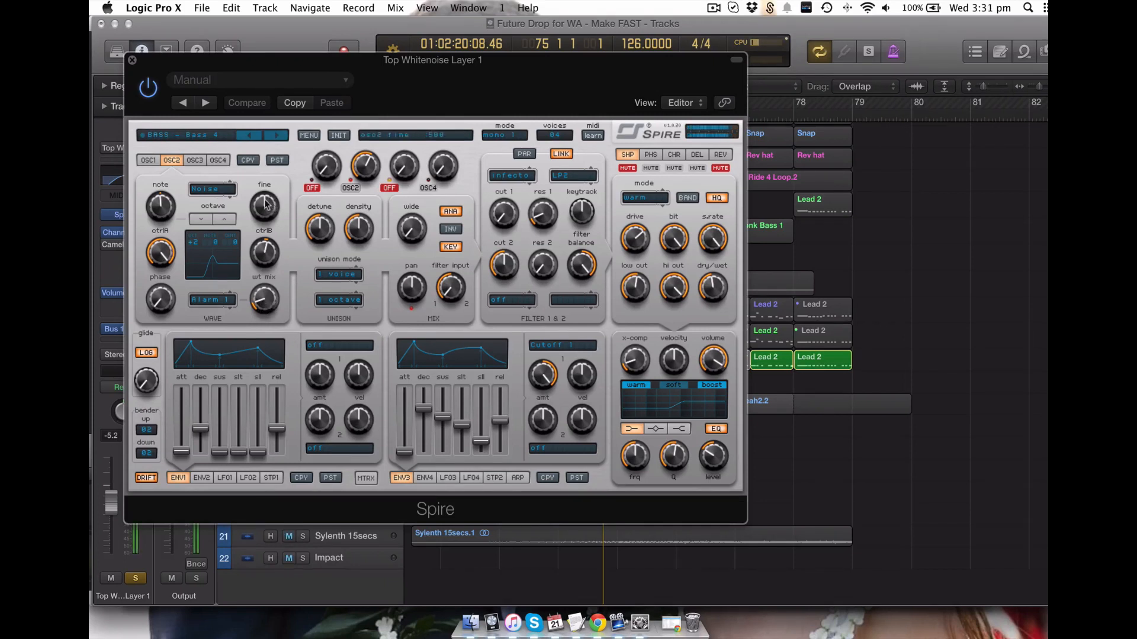
pyautogui.moveTo(161, 253); pyautogui.dragTo(209, 264)
pyautogui.moveTo(267, 295); pyautogui.dragTo(268, 259)
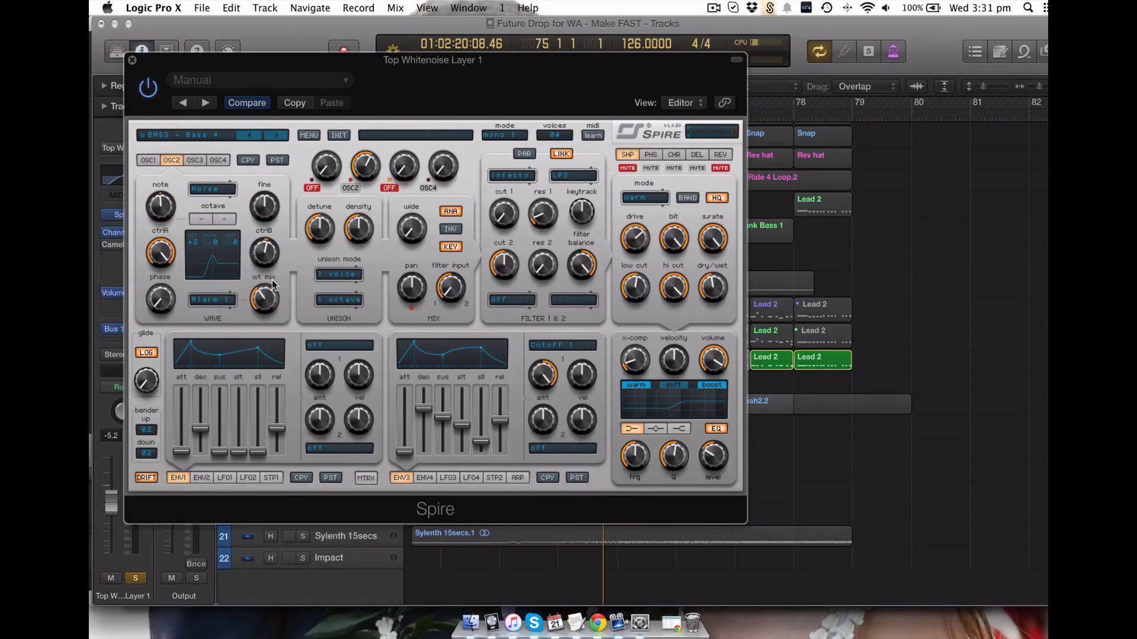
pyautogui.click(799, 369)
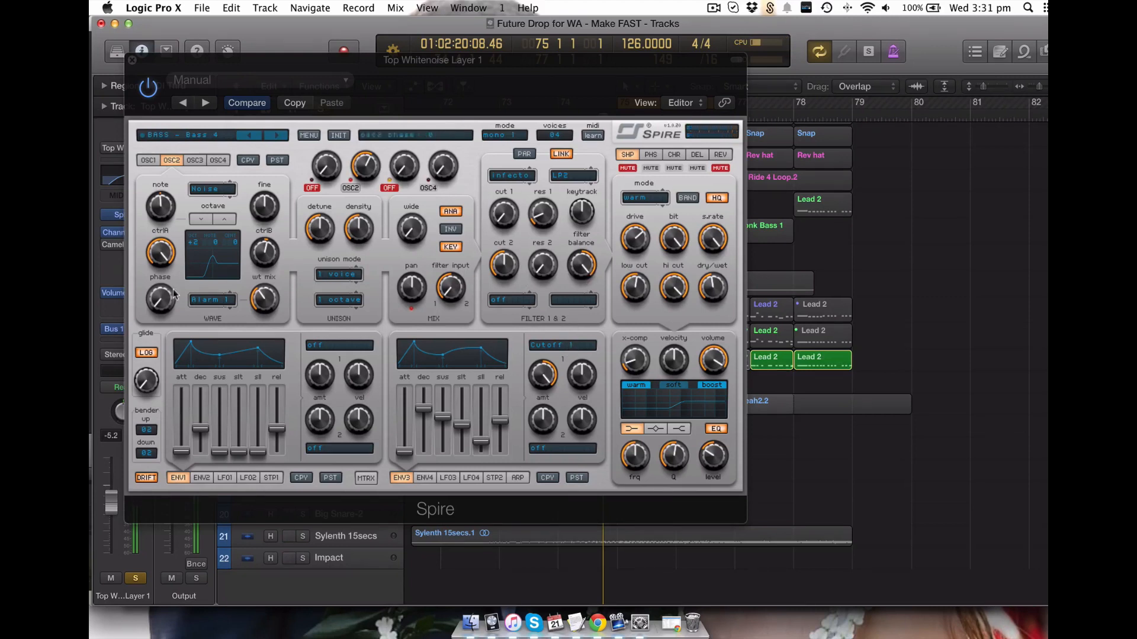
# Step: Turn oscillator 2's wt mix down, bring it slightly back up and close Spire
pyautogui.moveTo(266, 299); pyautogui.dragTo(269, 357)
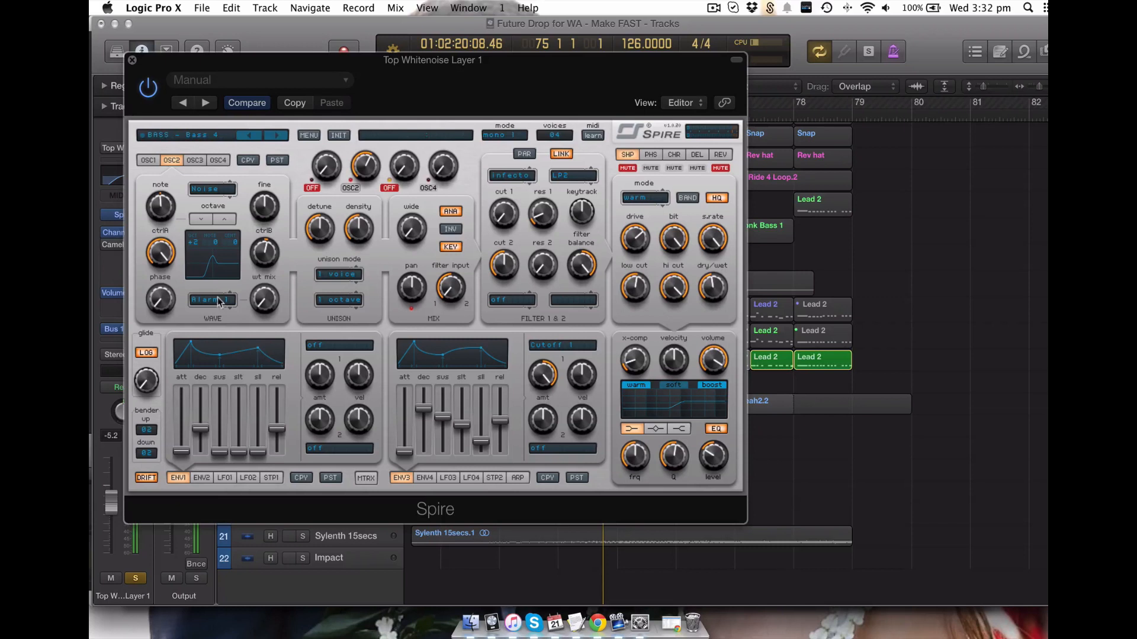
pyautogui.moveTo(267, 305)
pyautogui.mouseDown()
pyautogui.moveTo(269, 187)
pyautogui.moveTo(265, 302)
pyautogui.mouseUp()
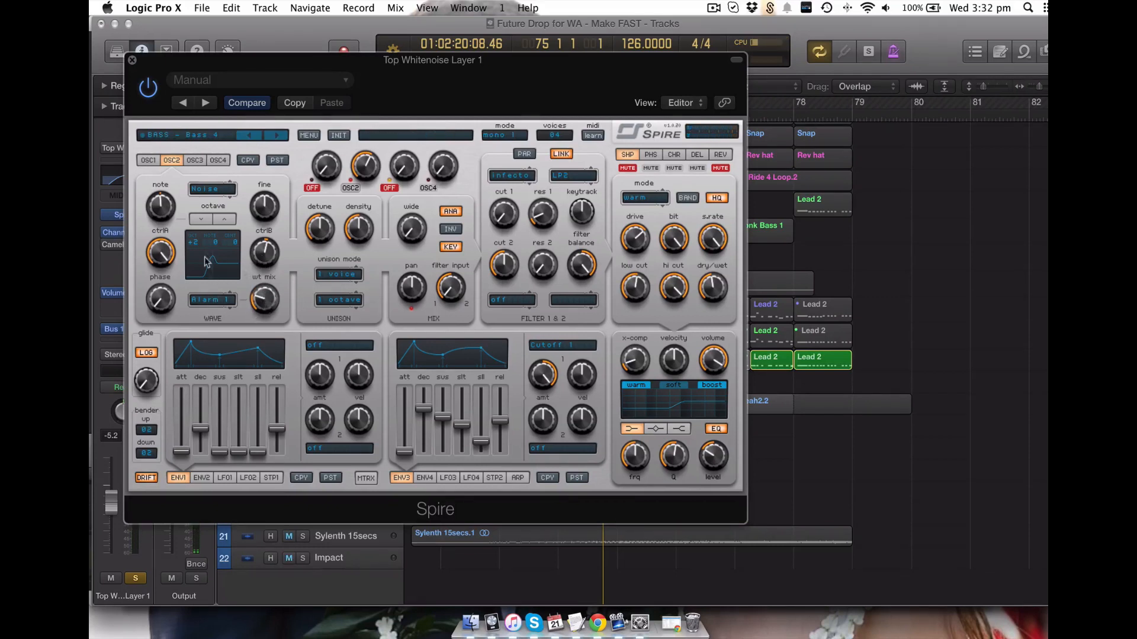
pyautogui.click(201, 220)
pyautogui.click(132, 60)
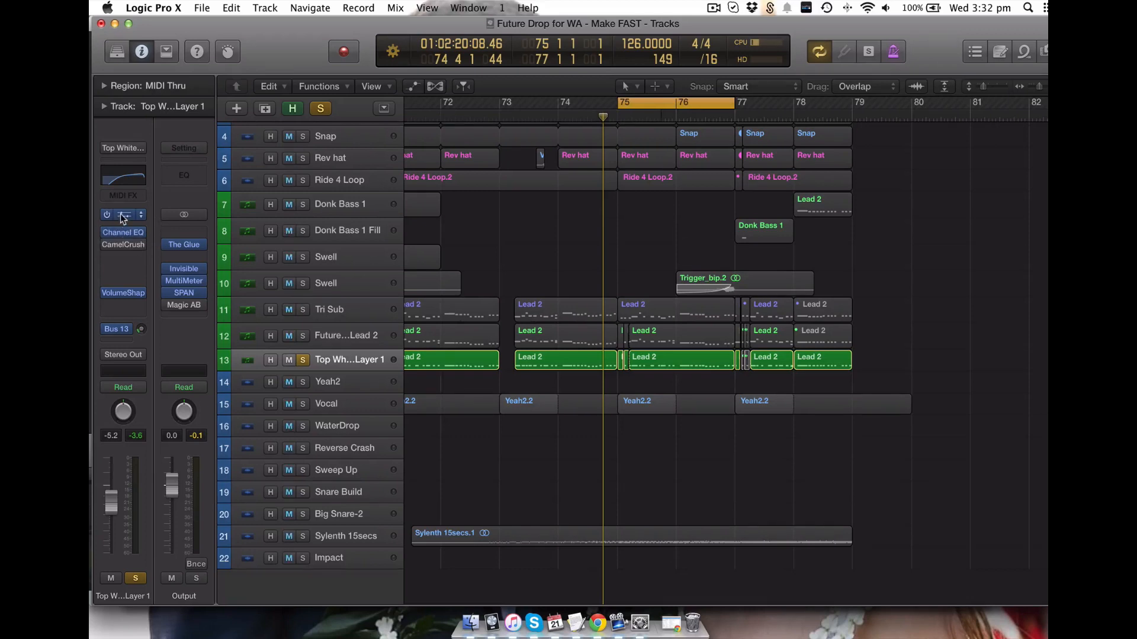
# Step: Inspect the Channel EQ curve and the VolumeShaper plug-in on the Top Whitenoise Layer 1 track
pyautogui.click(131, 173)
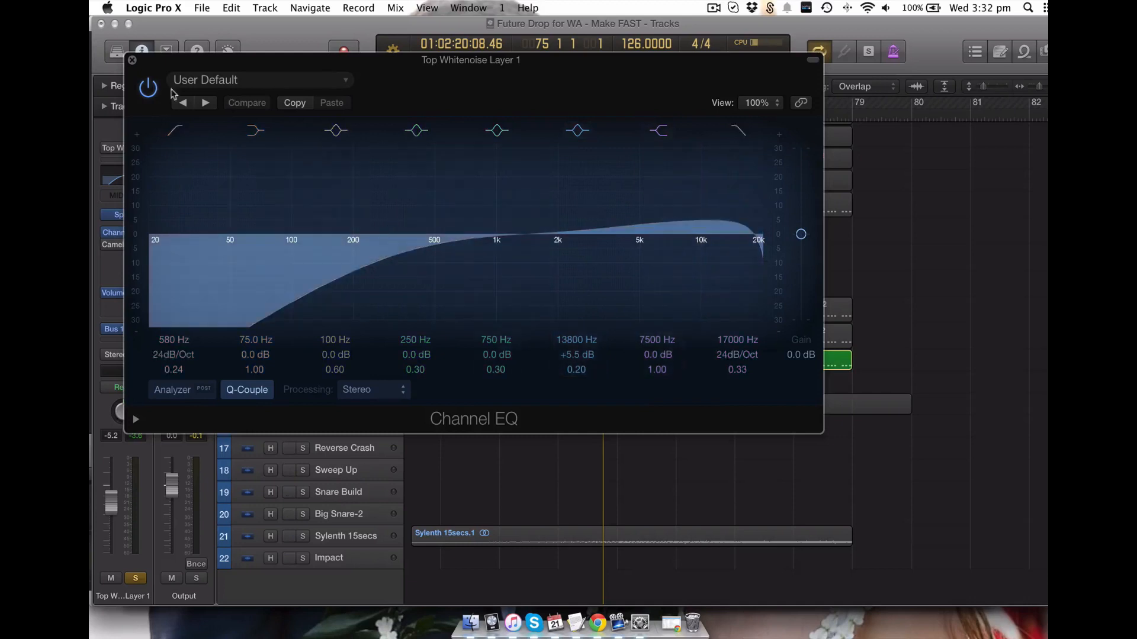
pyautogui.click(132, 60)
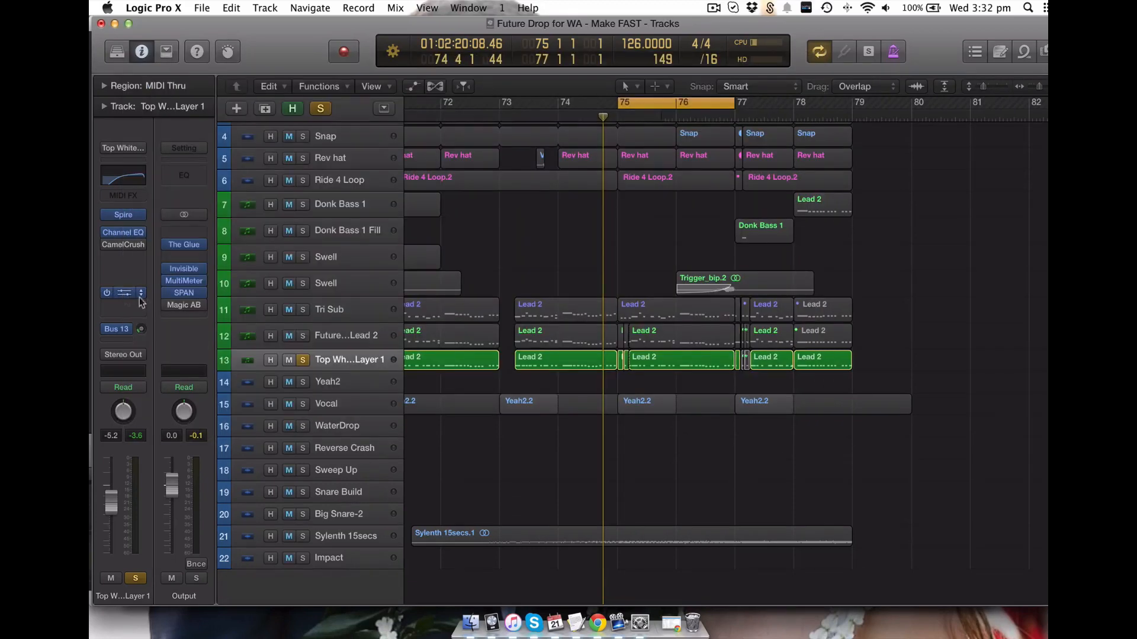
pyautogui.click(129, 296)
pyautogui.click(133, 61)
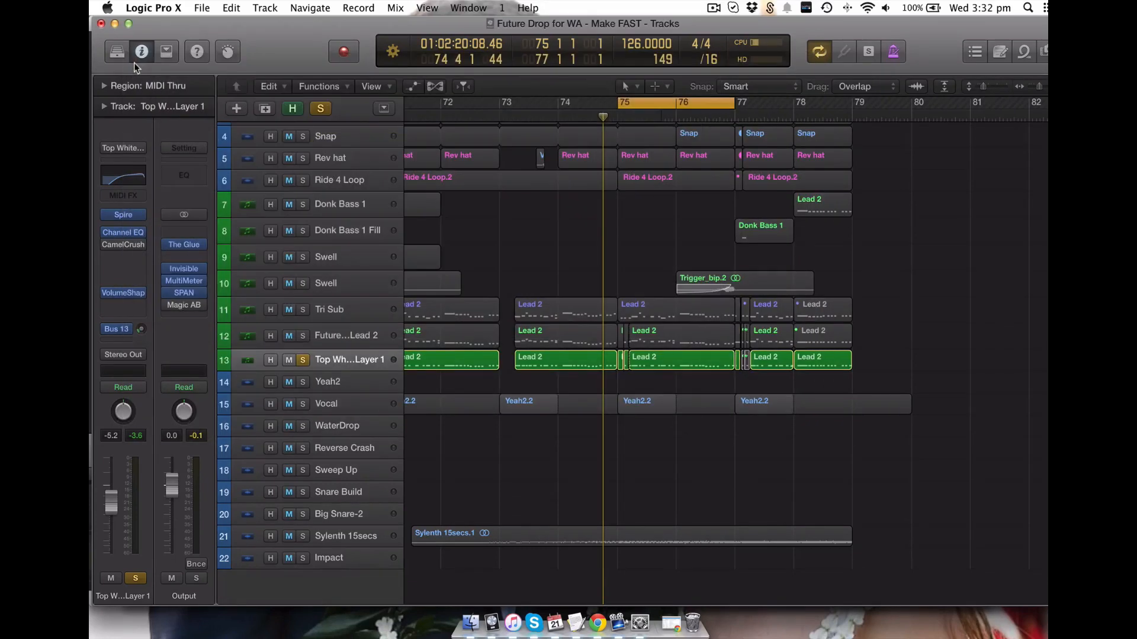
# Step: Show the channel fed by the white noise track's Bus 13 send and examine its H-Delay settings
pyautogui.click(119, 329)
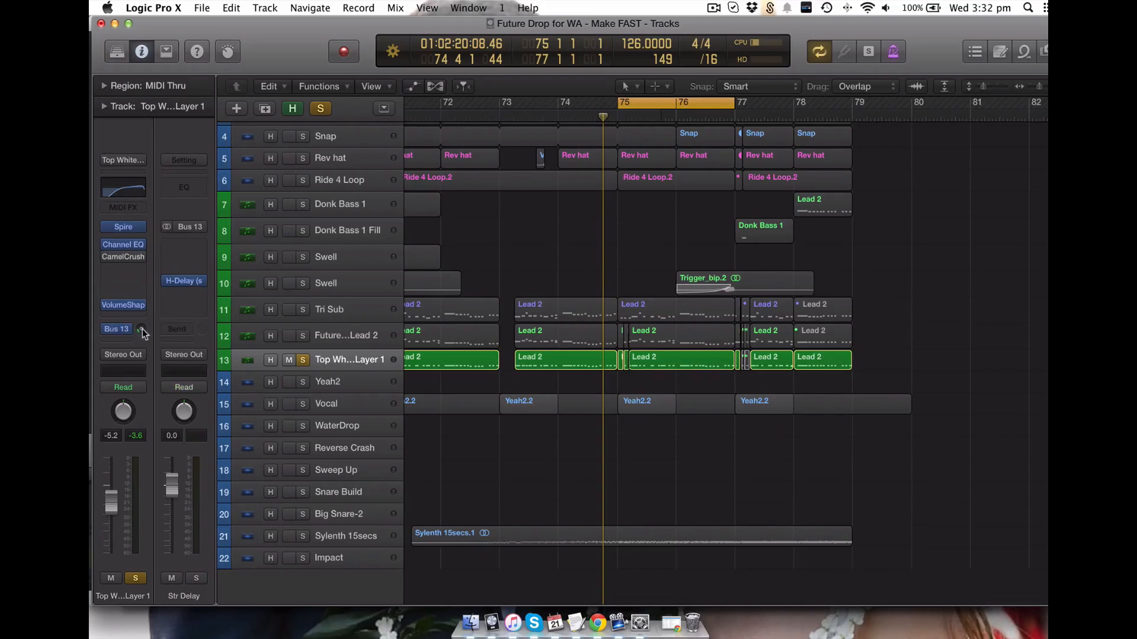
pyautogui.click(185, 282)
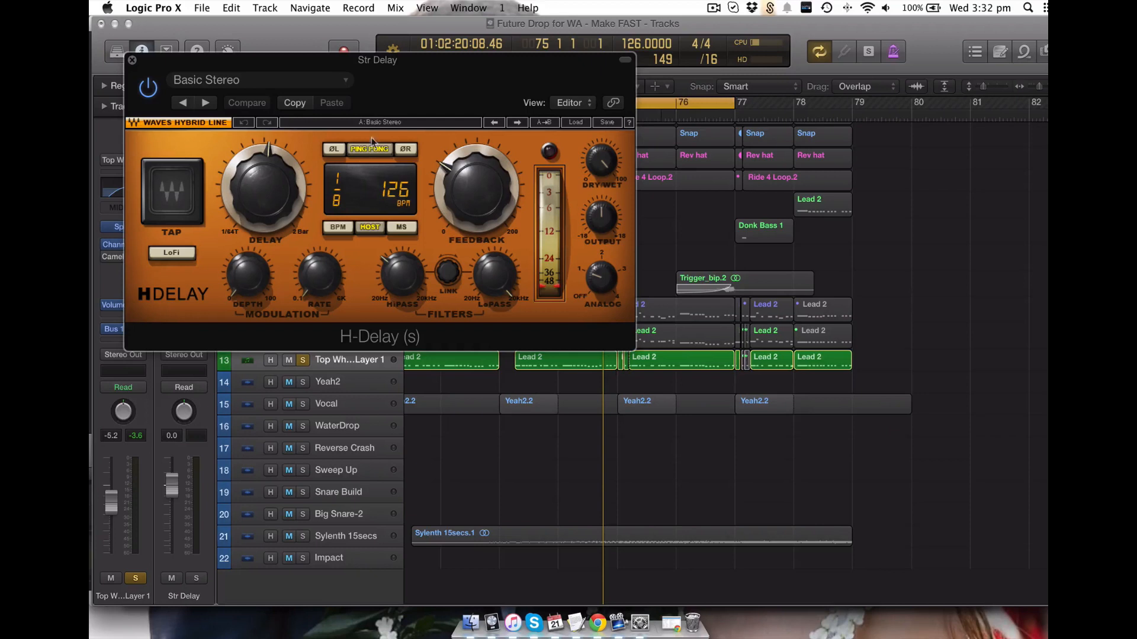
pyautogui.click(133, 62)
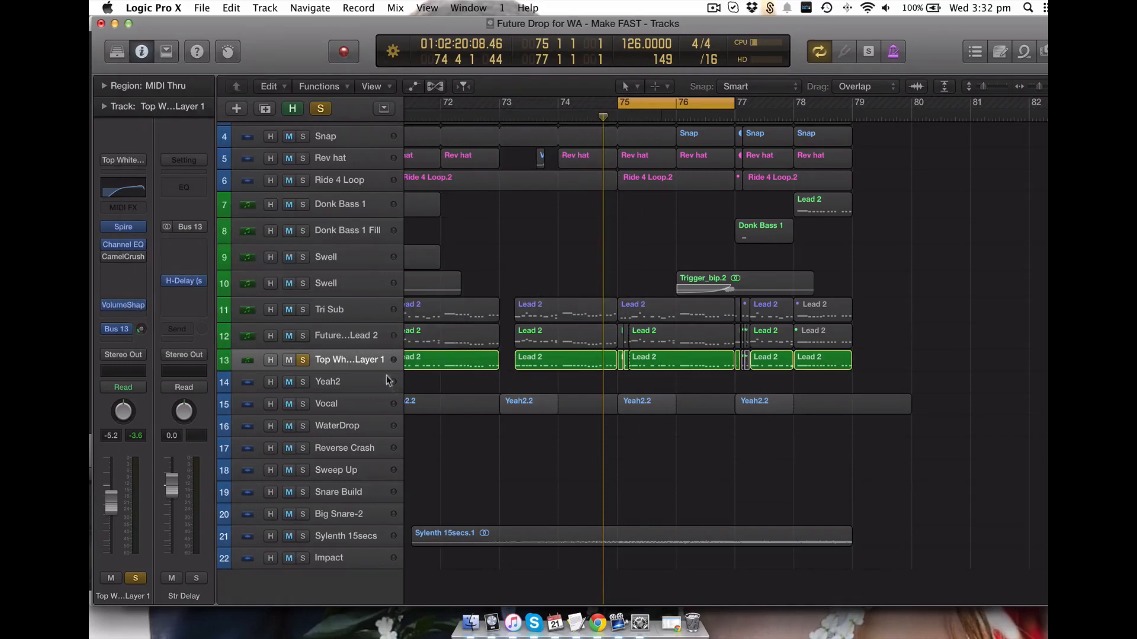
# Step: Solo only the Future House Lead 2 track and point out its Lead 2 region between bars 75 and 77
pyautogui.click(339, 335)
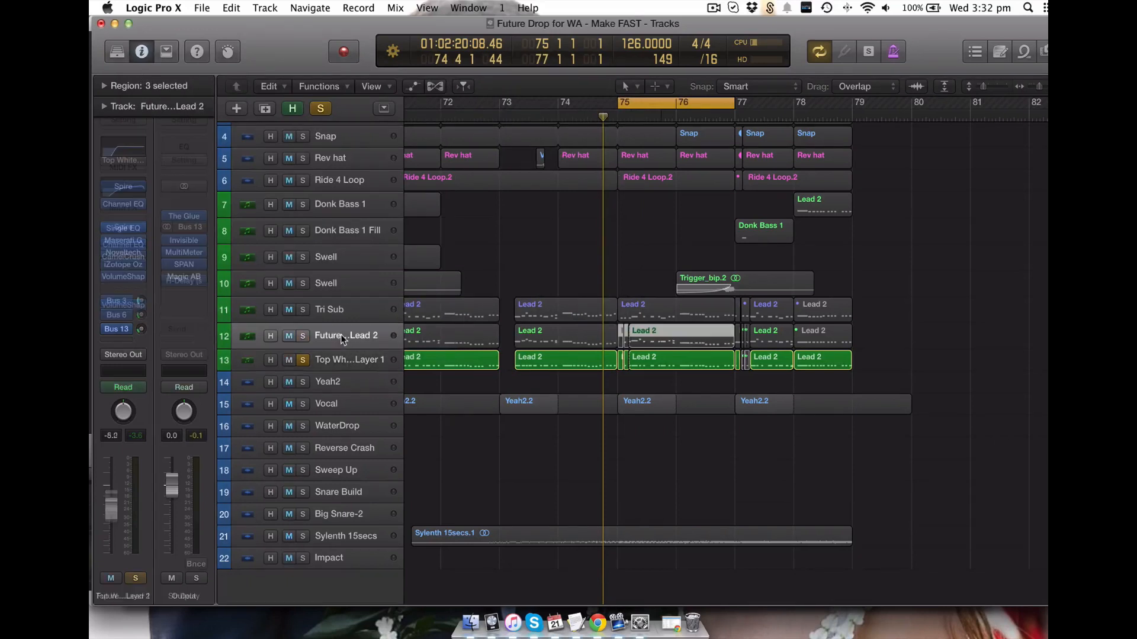
pyautogui.click(303, 337)
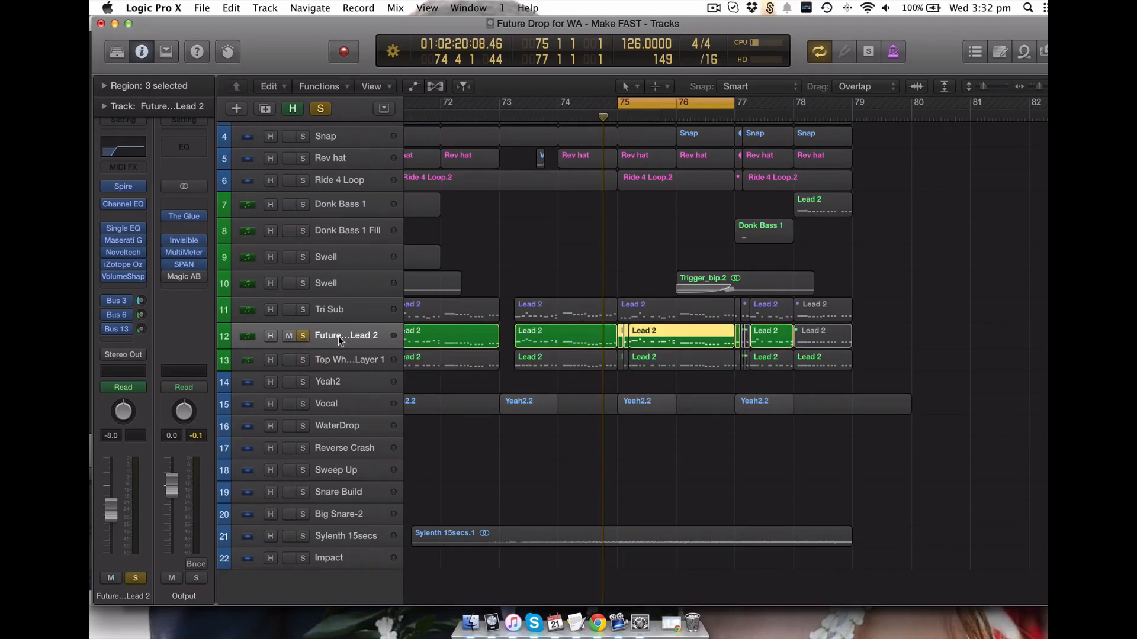
pyautogui.click(672, 296)
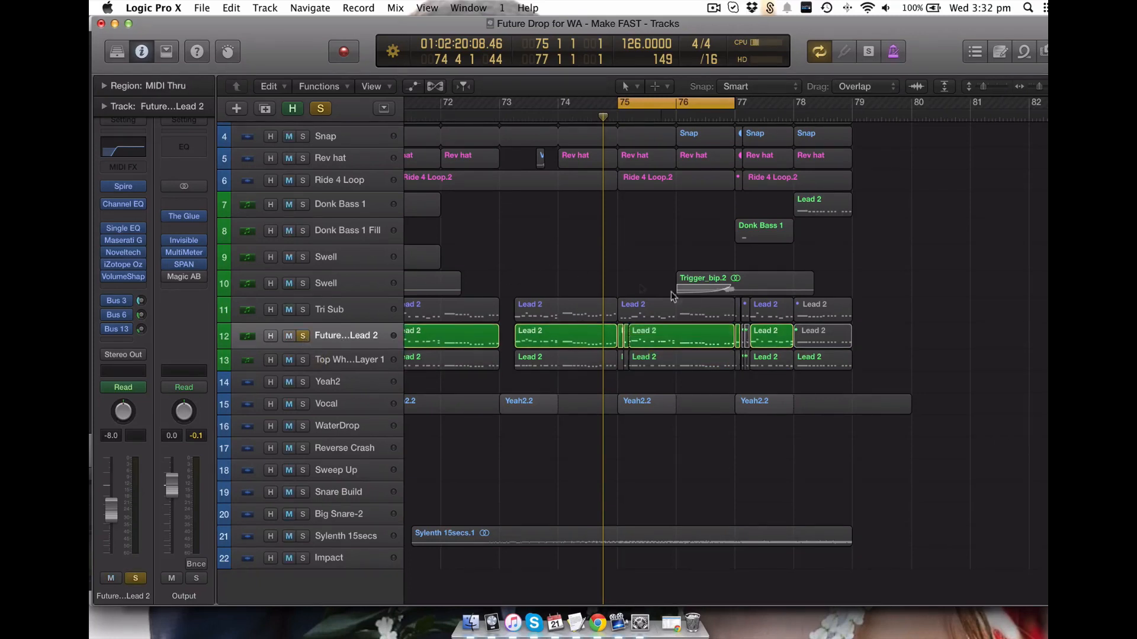
pyautogui.click(656, 335)
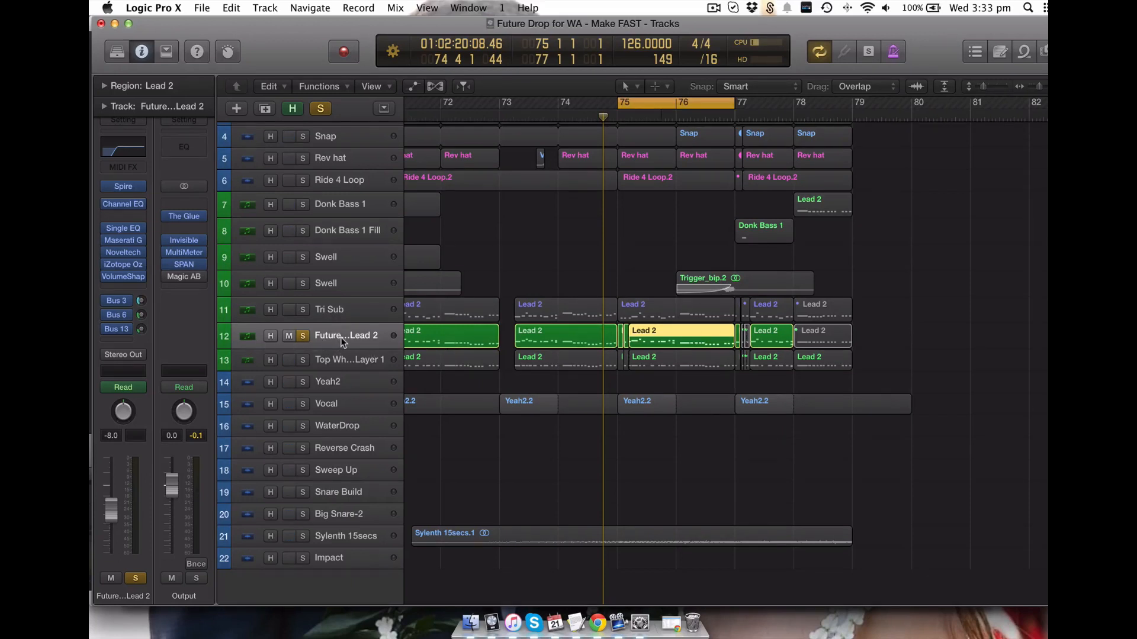
pyautogui.click(667, 386)
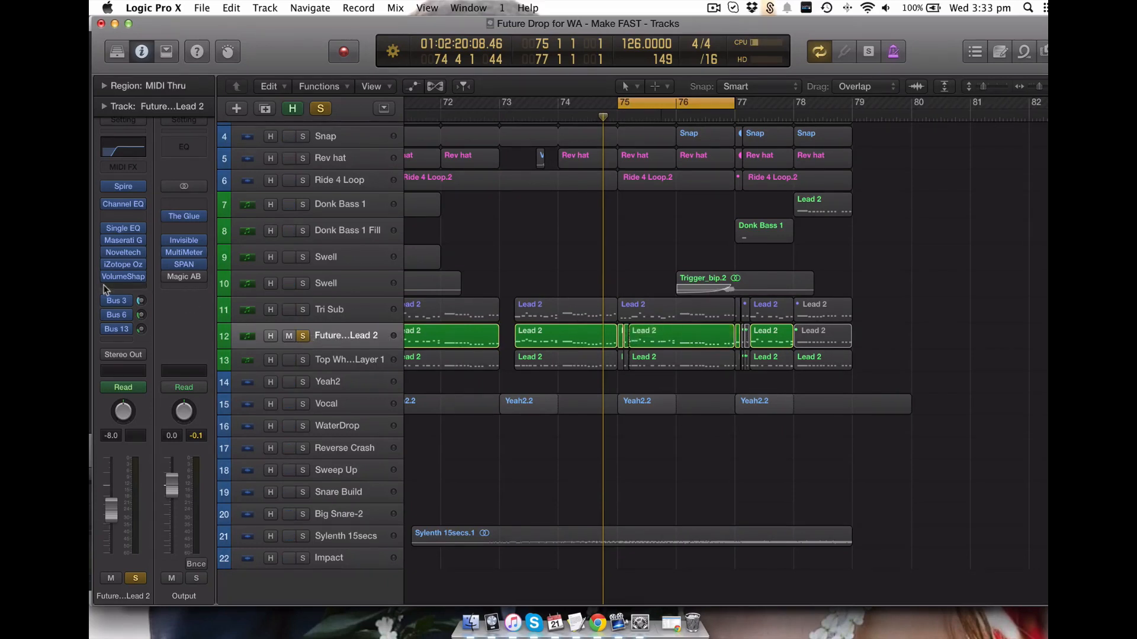
# Step: Play the soloed lead to compare its sound with VolumeShaper bypassed and enabled
pyautogui.press('space')
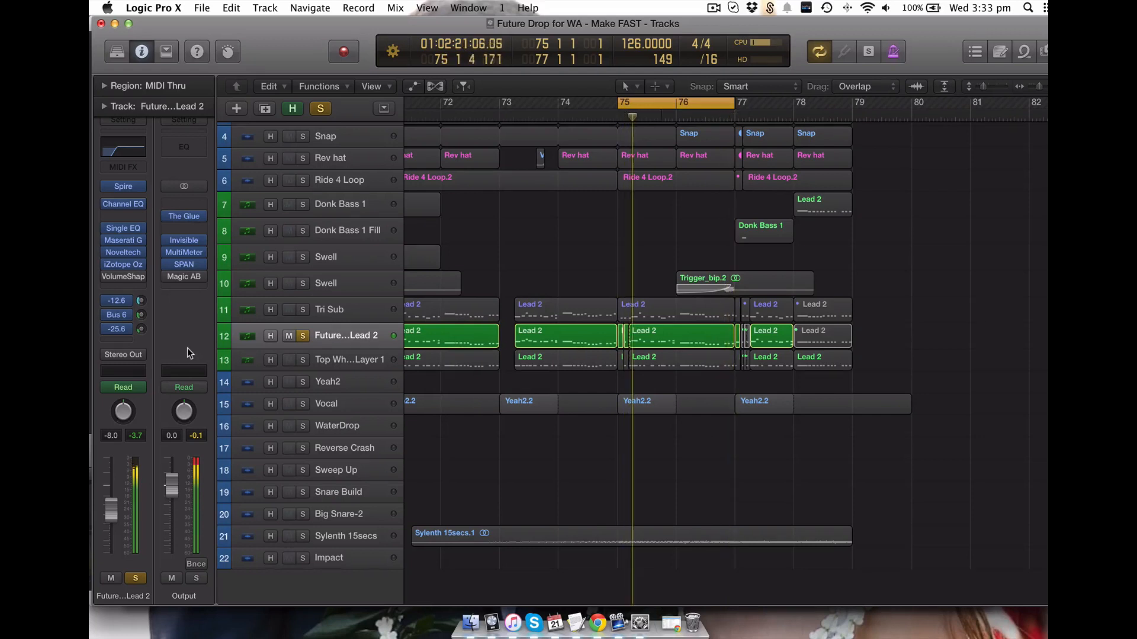
pyautogui.click(108, 278)
pyautogui.press('space')
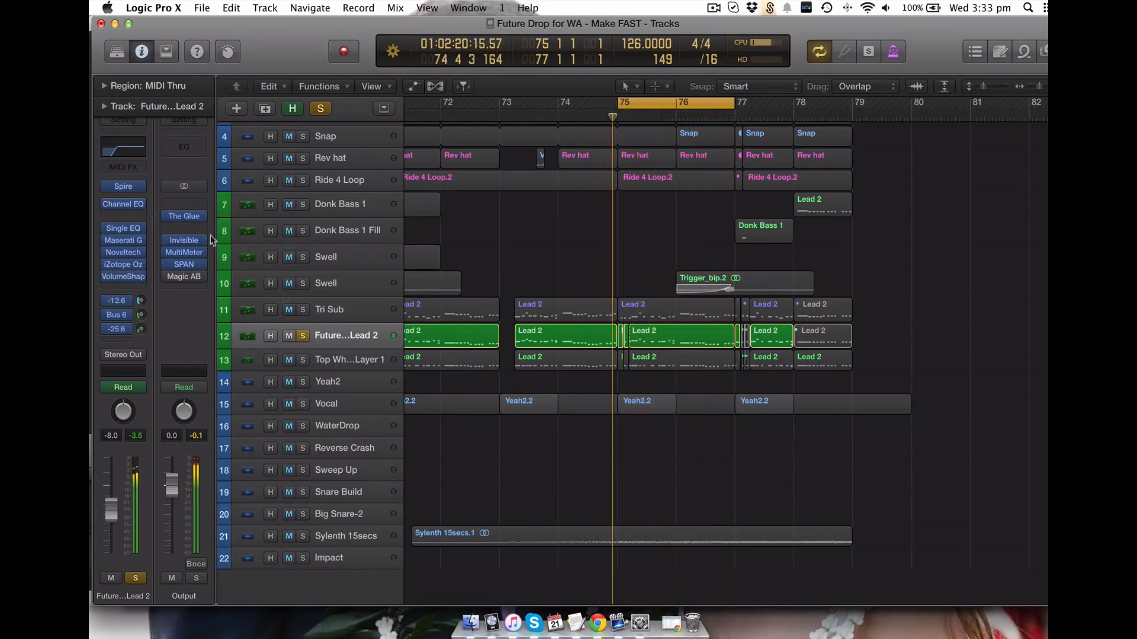
# Step: Open Spire on Future House Lead 2 and page through its four oscillators, returning to oscillator 2
pyautogui.click(123, 186)
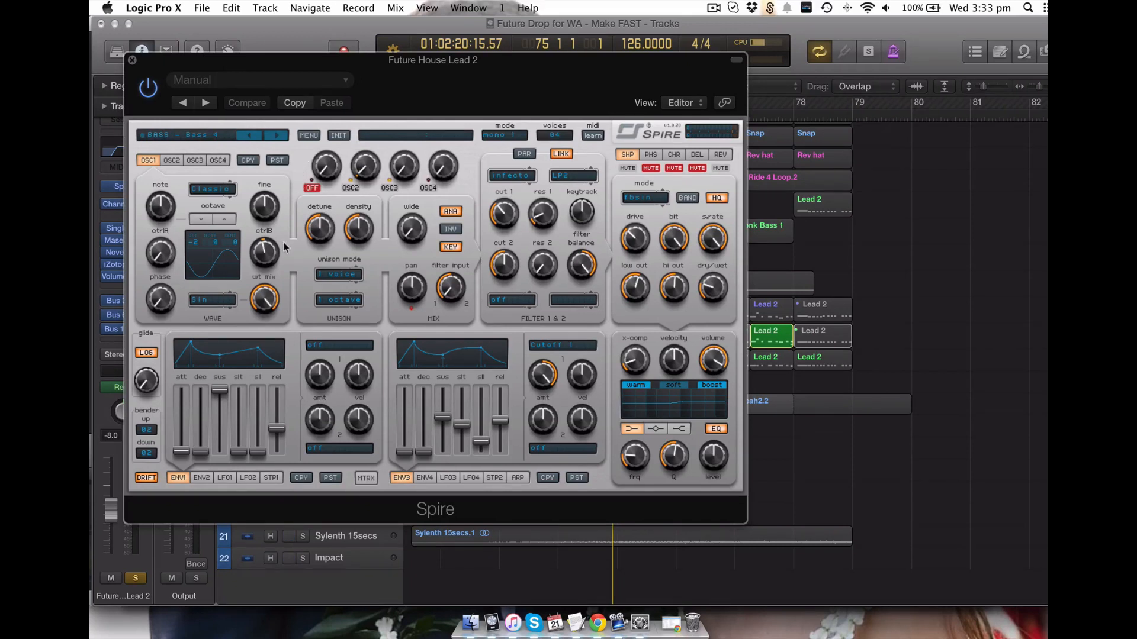
pyautogui.click(172, 160)
pyautogui.click(194, 160)
pyautogui.click(217, 160)
pyautogui.click(148, 161)
pyautogui.click(171, 161)
pyautogui.moveTo(368, 168)
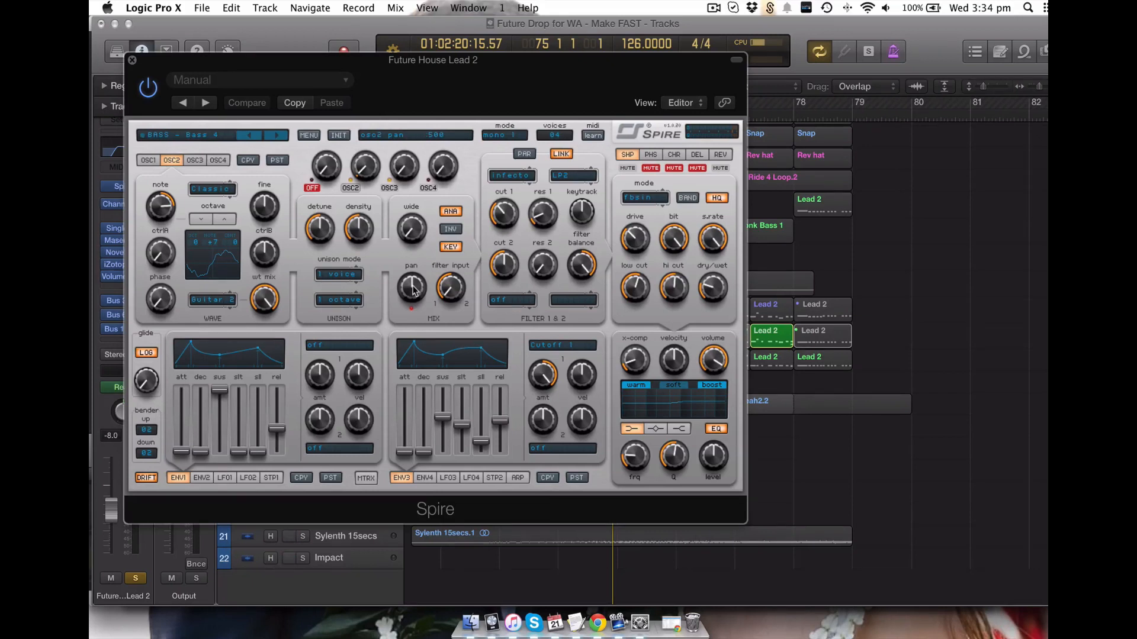
# Step: Compare the wave, octave, note and unison settings of oscillators 2, 3 and 4 in the lead's Spire patch
pyautogui.click(195, 161)
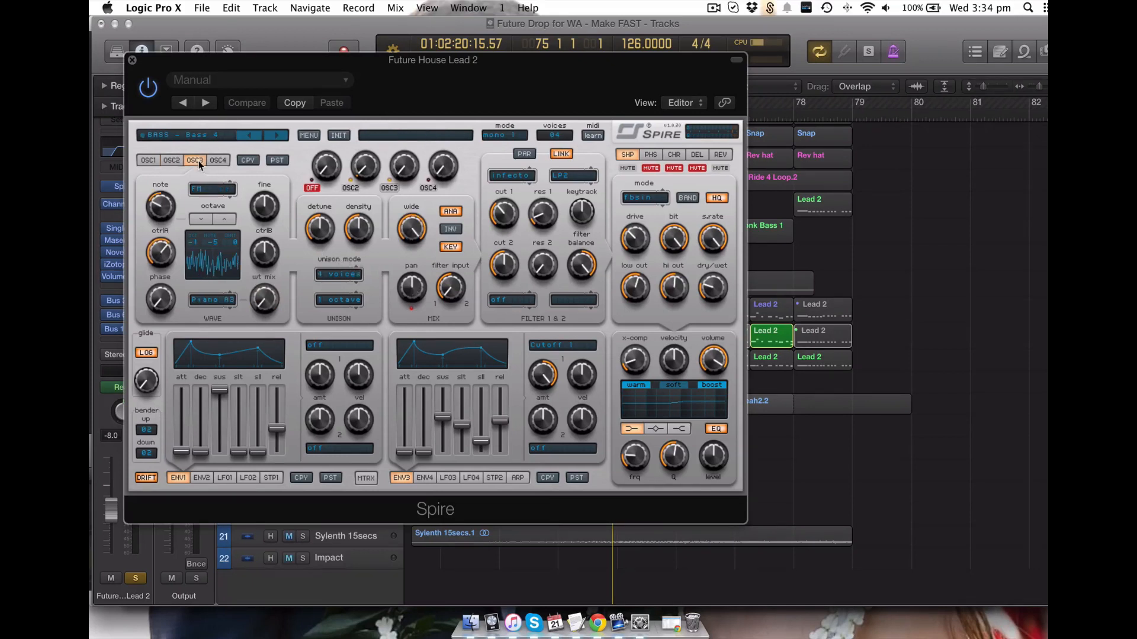
pyautogui.click(218, 161)
pyautogui.click(172, 161)
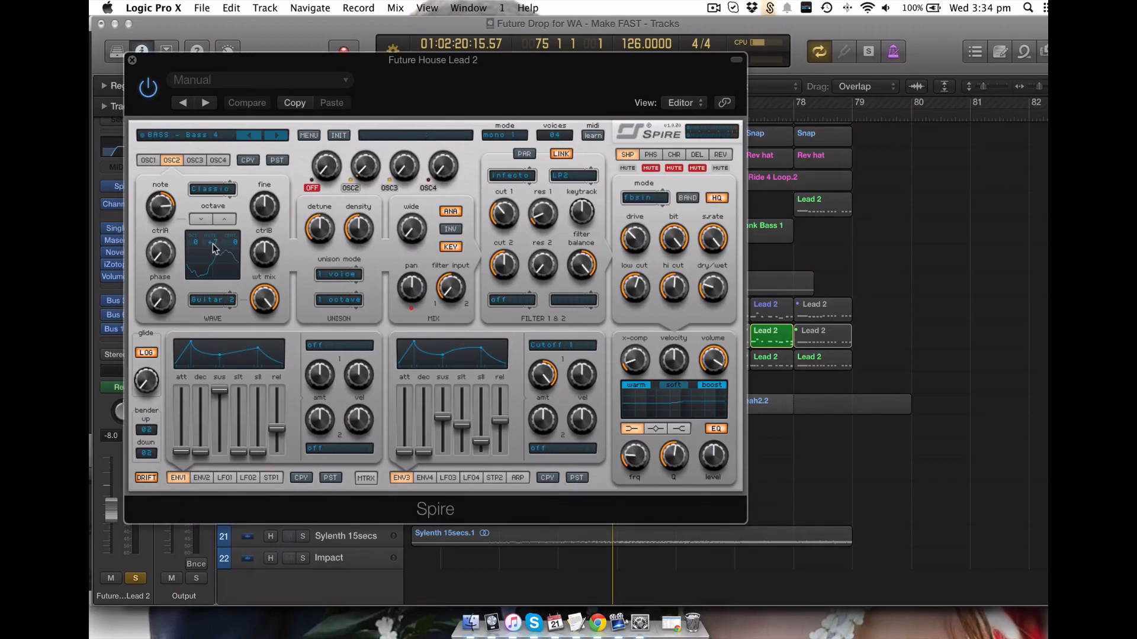
pyautogui.click(196, 161)
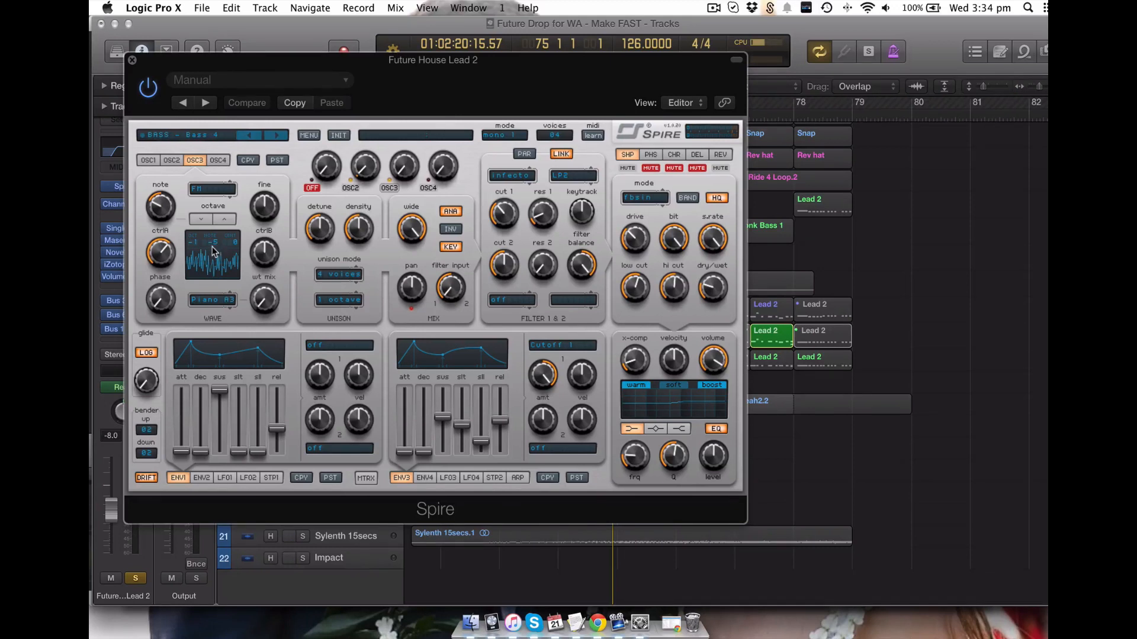
pyautogui.click(219, 160)
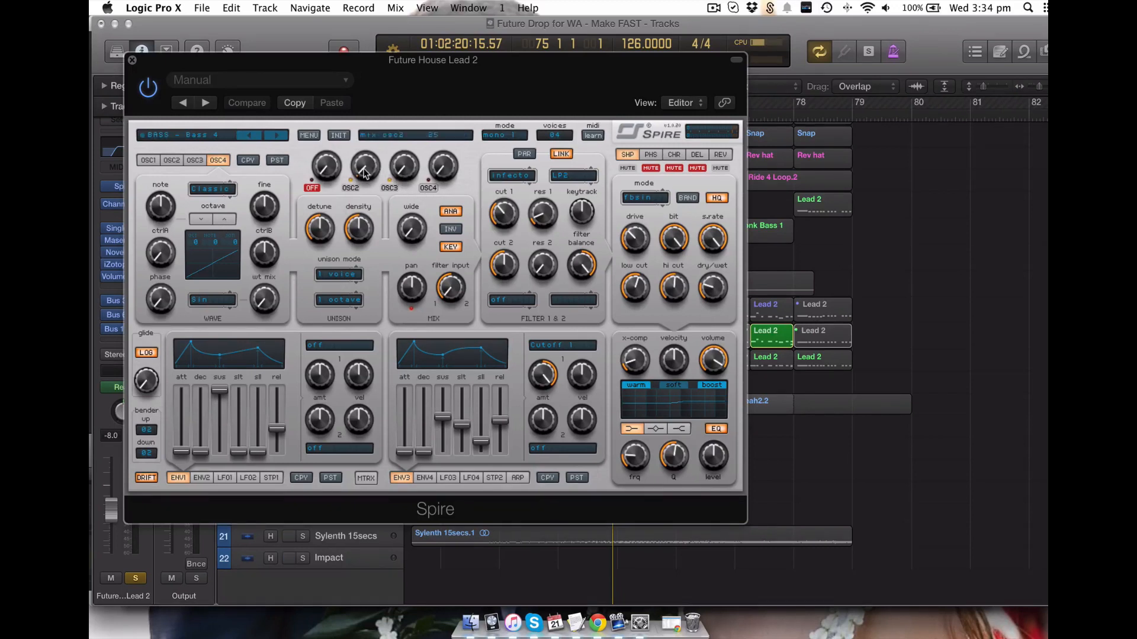
pyautogui.click(171, 161)
pyautogui.click(196, 161)
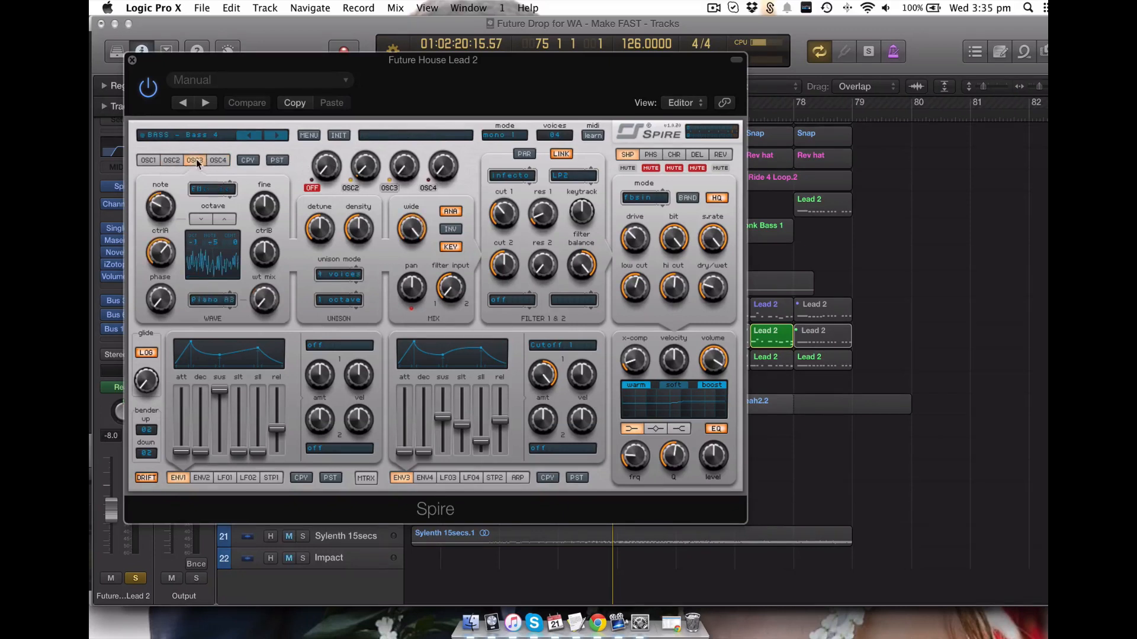
# Step: Compare the wavetable, note and wave mix settings of oscillators 2 and 3 in the lead's Spire patch
pyautogui.click(179, 161)
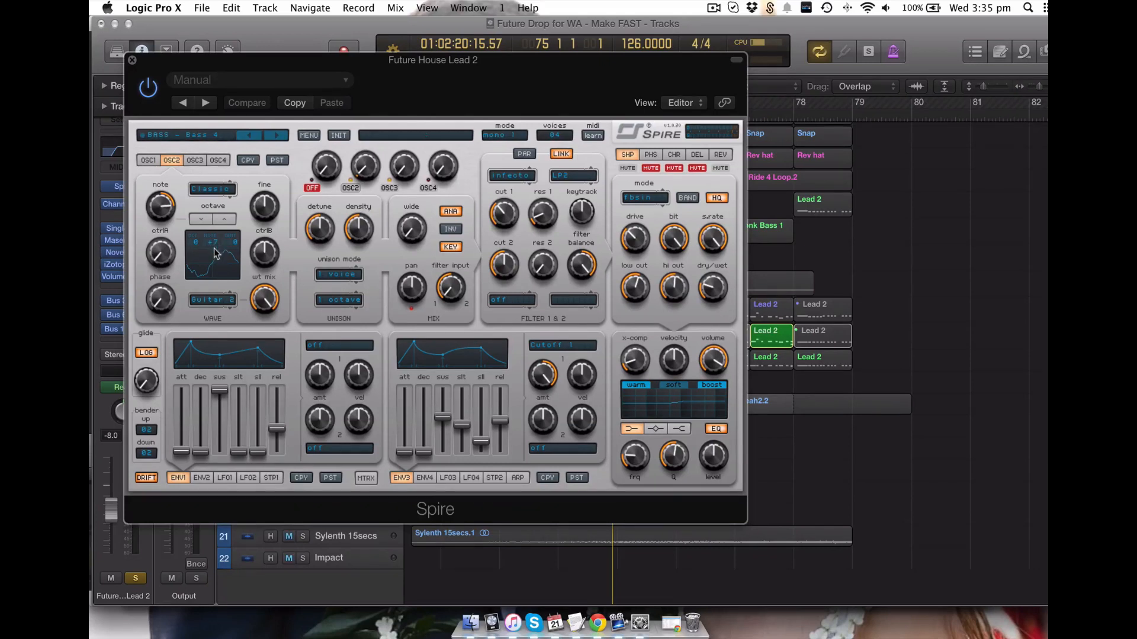
pyautogui.click(220, 302)
pyautogui.click(180, 318)
pyautogui.click(195, 161)
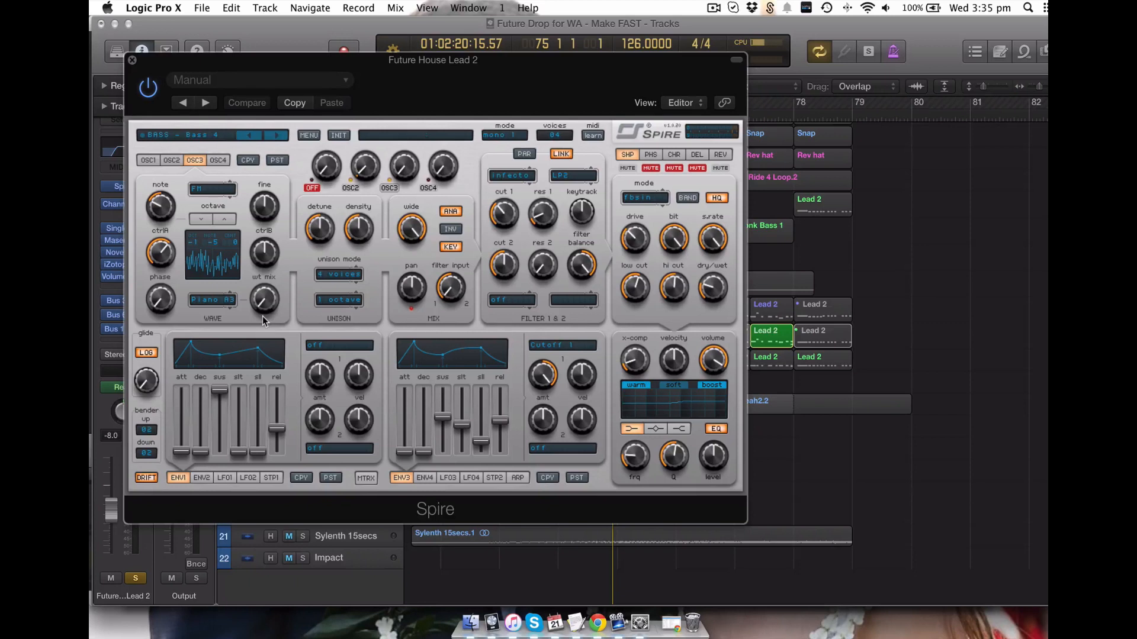
# Step: Check the reverb page and the shaper page among Spire's effects
pyautogui.moveTo(267, 259)
pyautogui.moveTo(545, 202)
pyautogui.click(720, 155)
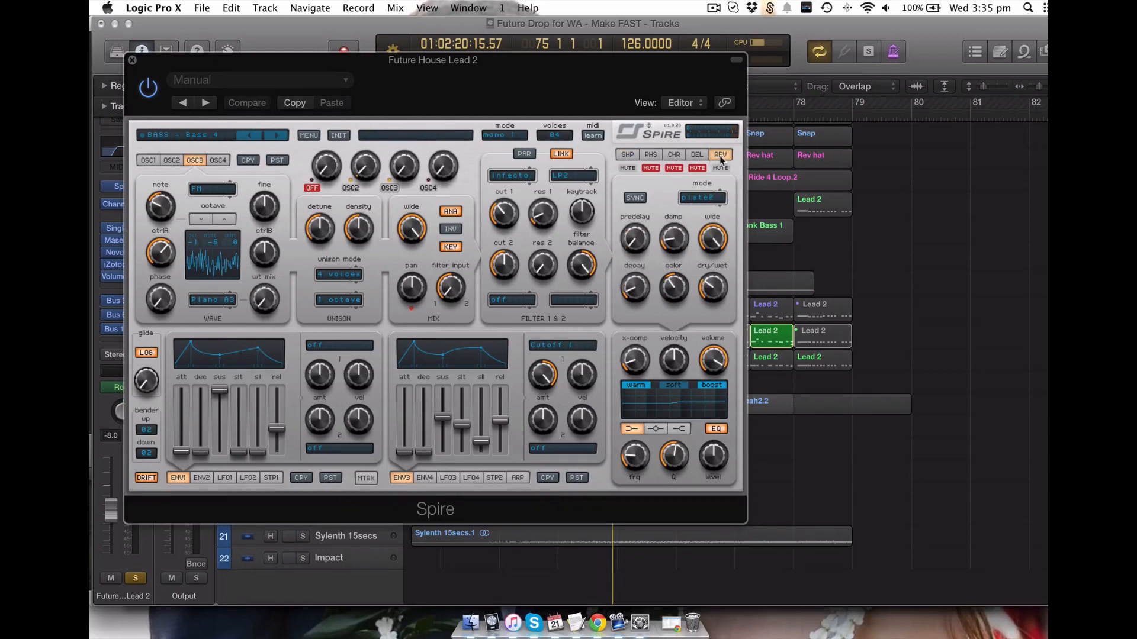
pyautogui.click(626, 155)
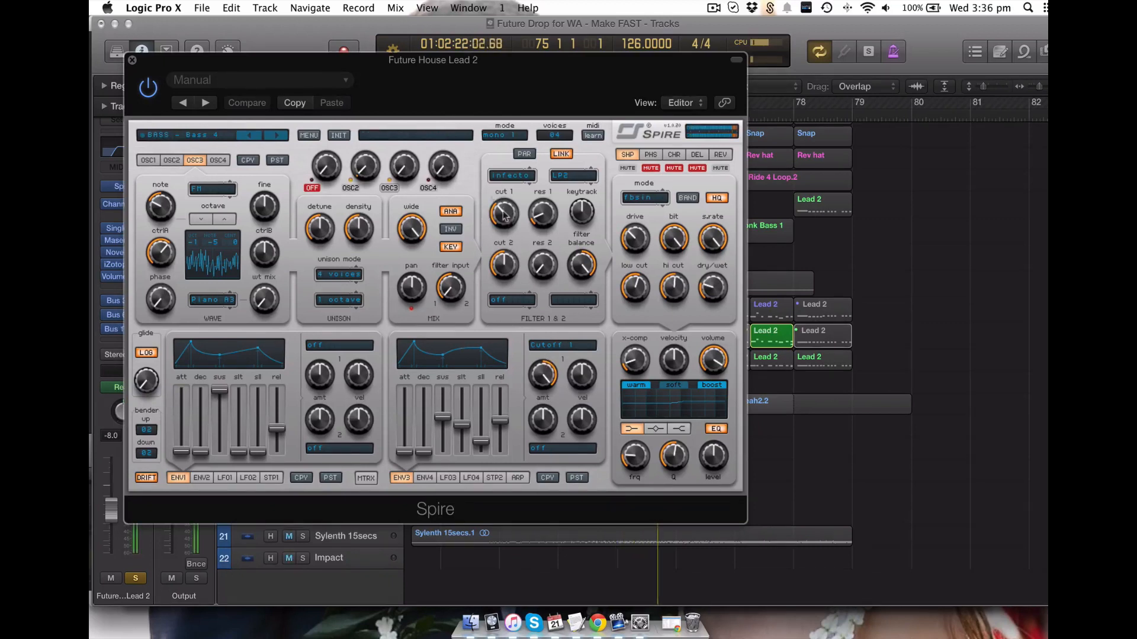
# Step: Sweep Spire's filter 1 cutoff down to hear its effect on the lead, and bring it back up to 322
pyautogui.moveTo(505, 214); pyautogui.dragTo(504, 229)
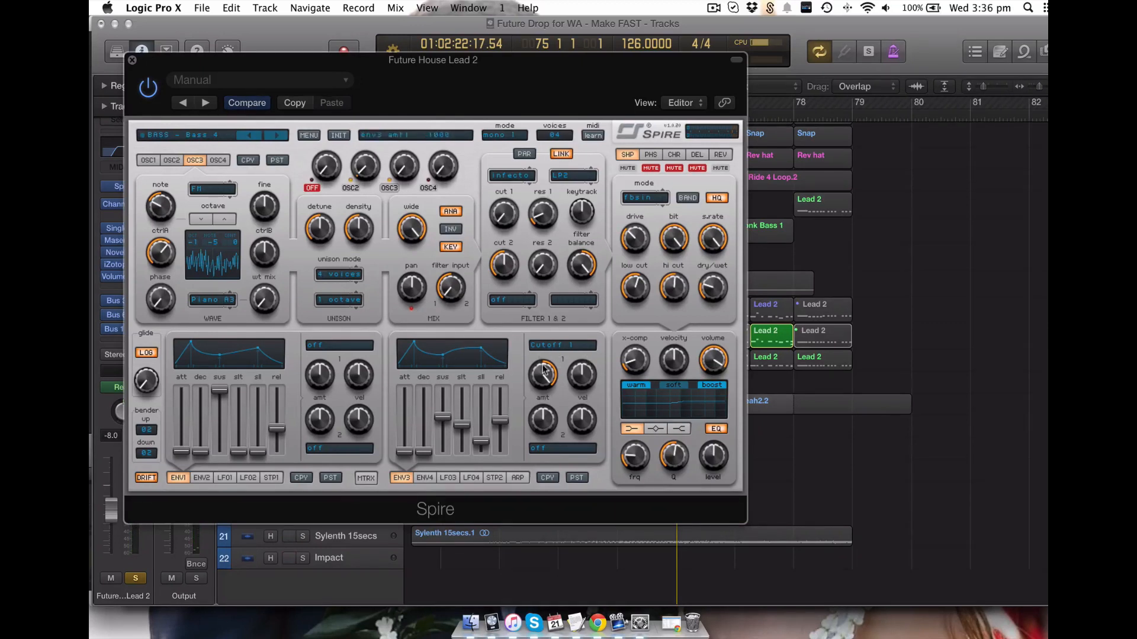
pyautogui.moveTo(498, 217)
pyautogui.mouseDown()
pyautogui.moveTo(498, 169)
pyautogui.moveTo(498, 215)
pyautogui.mouseUp()
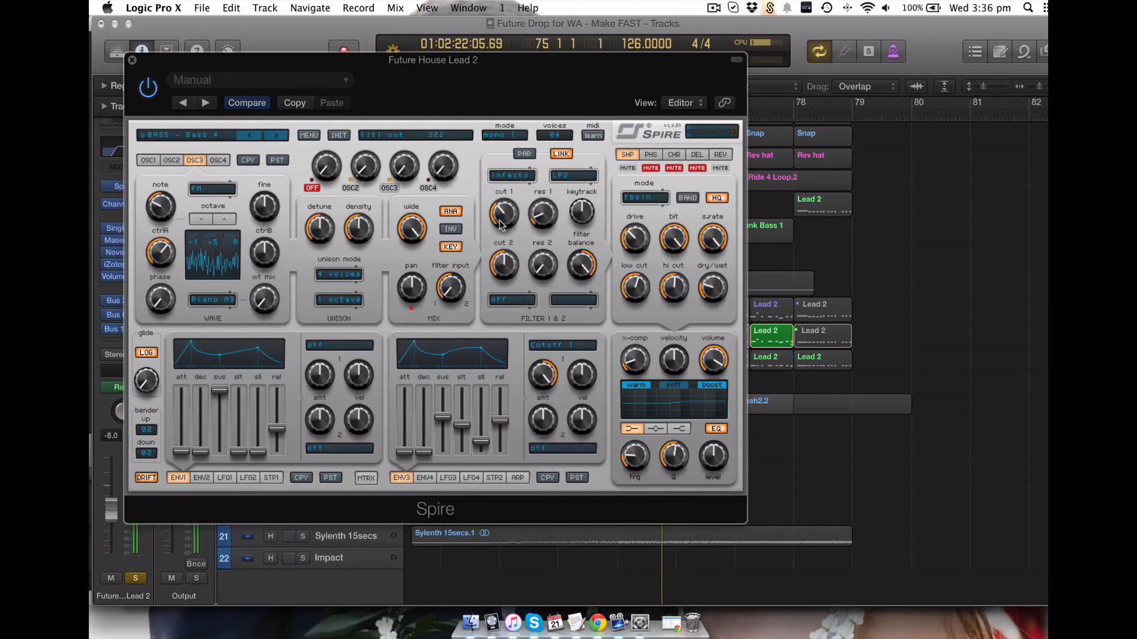
# Step: Recheck oscillators 2 and 3 of the lead patch and close Spire
pyautogui.click(167, 163)
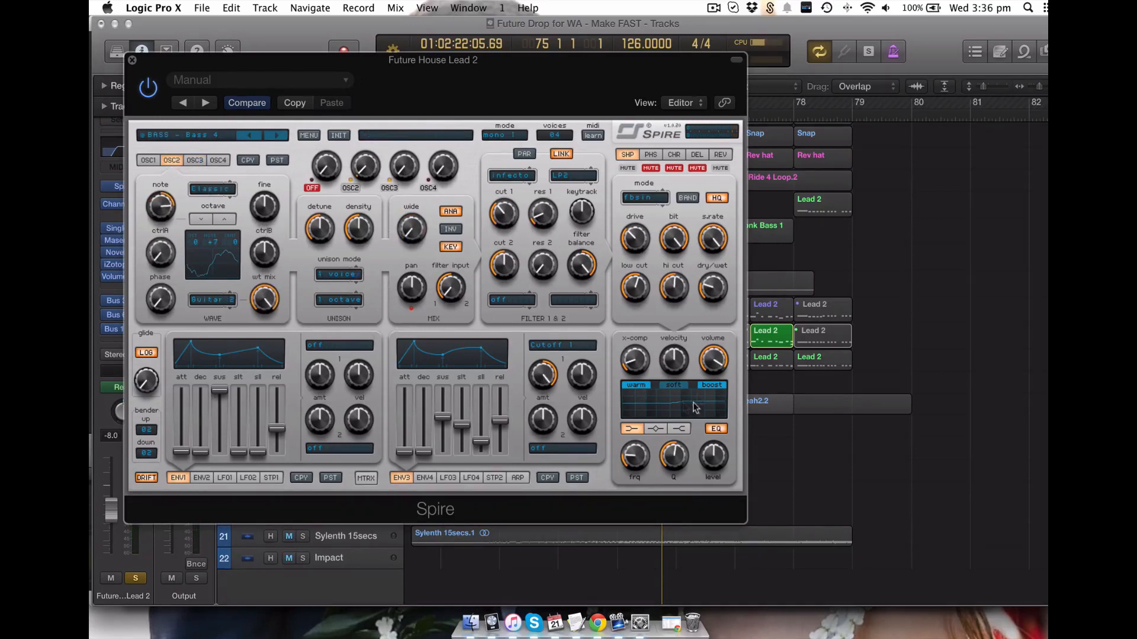
pyautogui.click(196, 160)
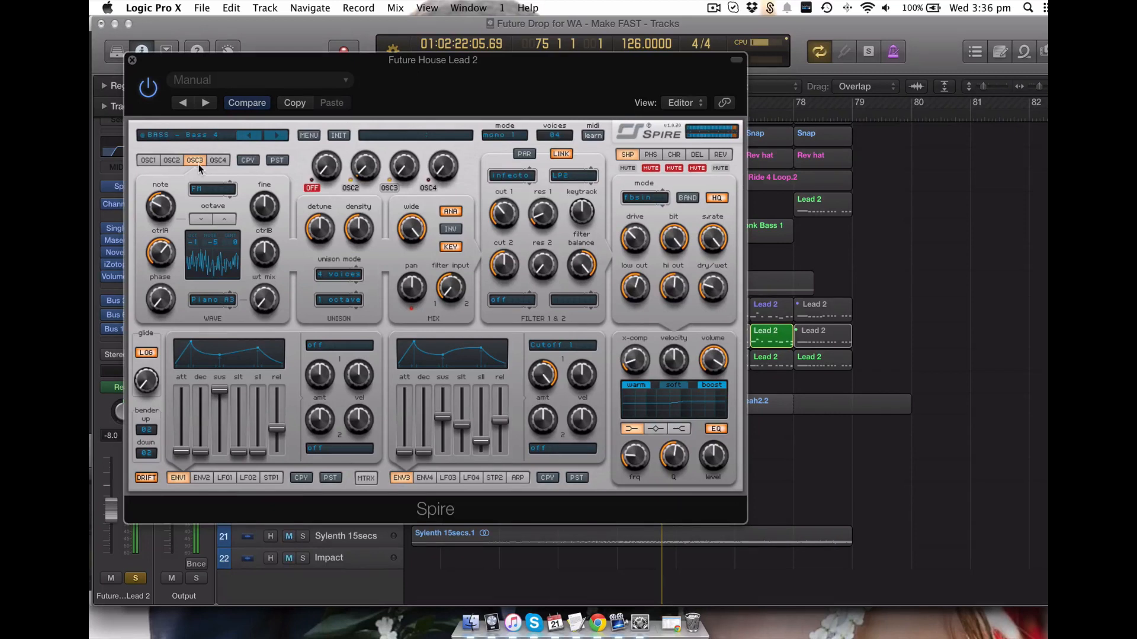
pyautogui.click(132, 59)
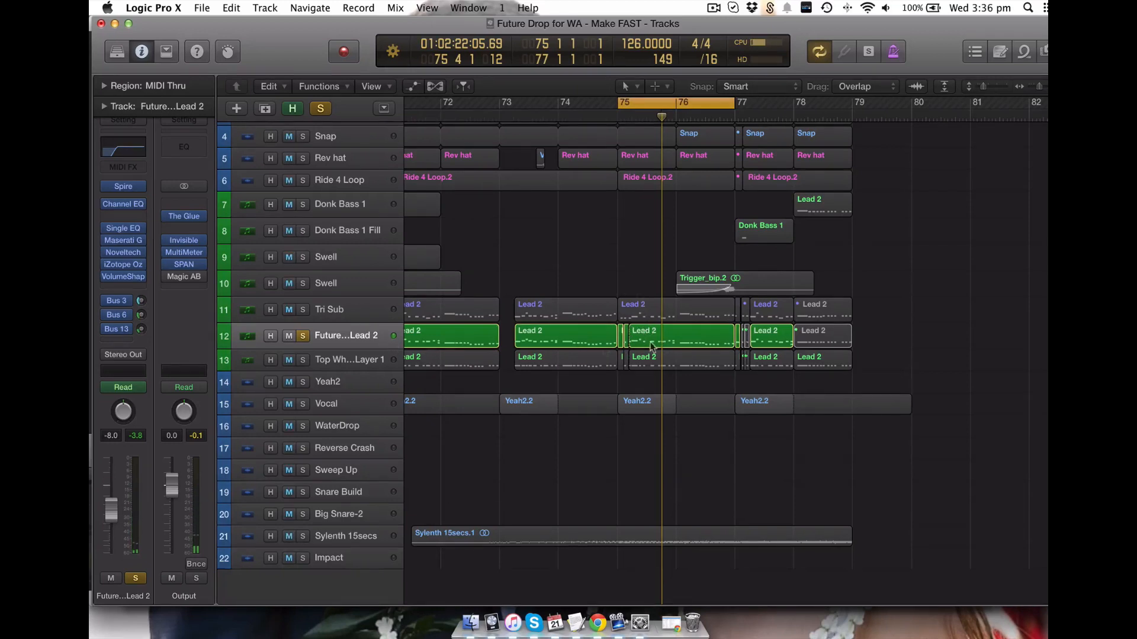
# Step: Join the split Lead 2 regions between bars 75 and 77 on Future House Lead 2 into one region
pyautogui.moveTo(799, 296); pyautogui.dragTo(544, 398)
pyautogui.click(614, 379)
pyautogui.keyDown('shift'); pyautogui.click(627, 377); pyautogui.keyUp('shift')
pyautogui.keyDown('shift'); pyautogui.click(657, 377); pyautogui.keyUp('shift')
pyautogui.press('super+j')
# Step: View the joined Lead 2 region's notes in the Piano Roll and return to the full arrangement
pyautogui.doubleClick(668, 388)
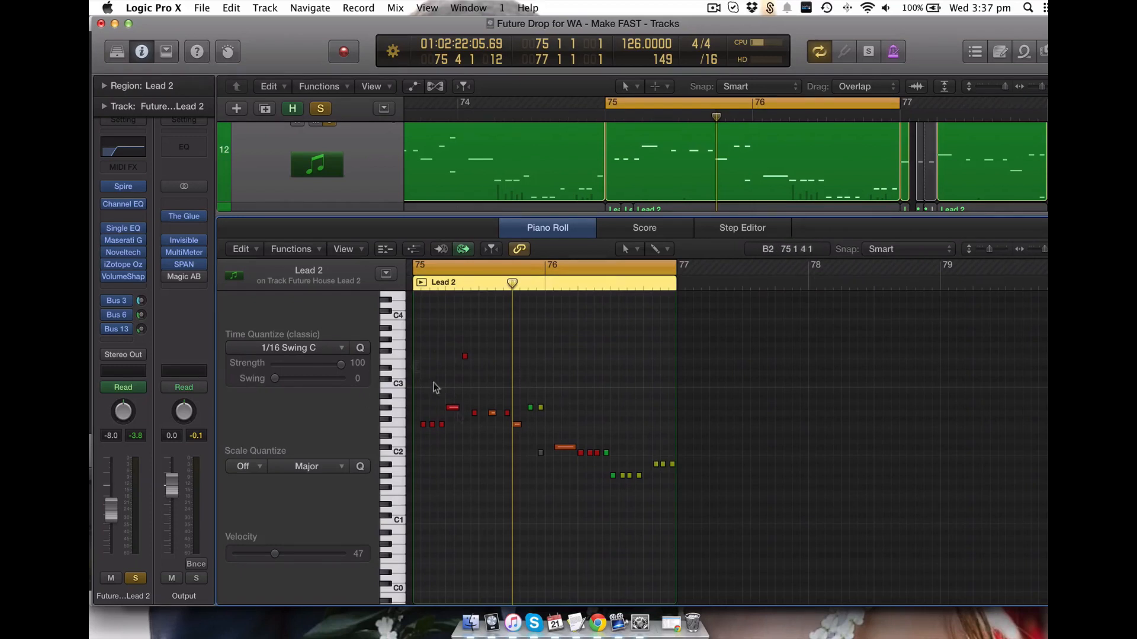
pyautogui.press('e')
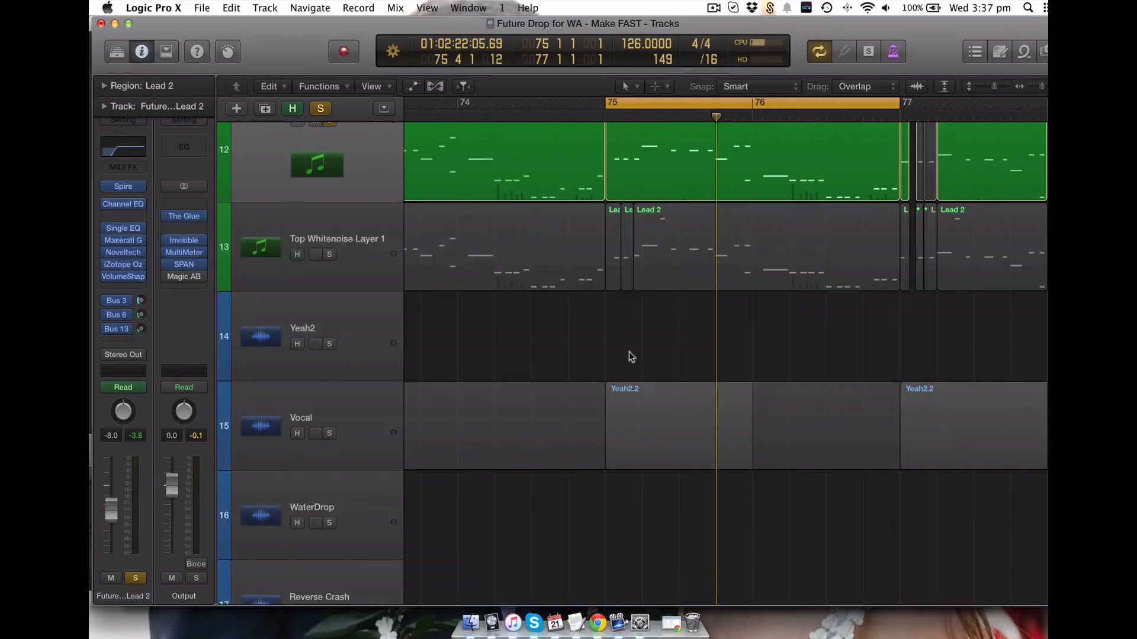
pyautogui.press('z')
pyautogui.press('t')
pyautogui.press('t')
# Step: Compare the soloed Future House Lead 2 with and without Top Whitenoise Layer 1, ending with only the lead soloed
pyautogui.click(304, 333)
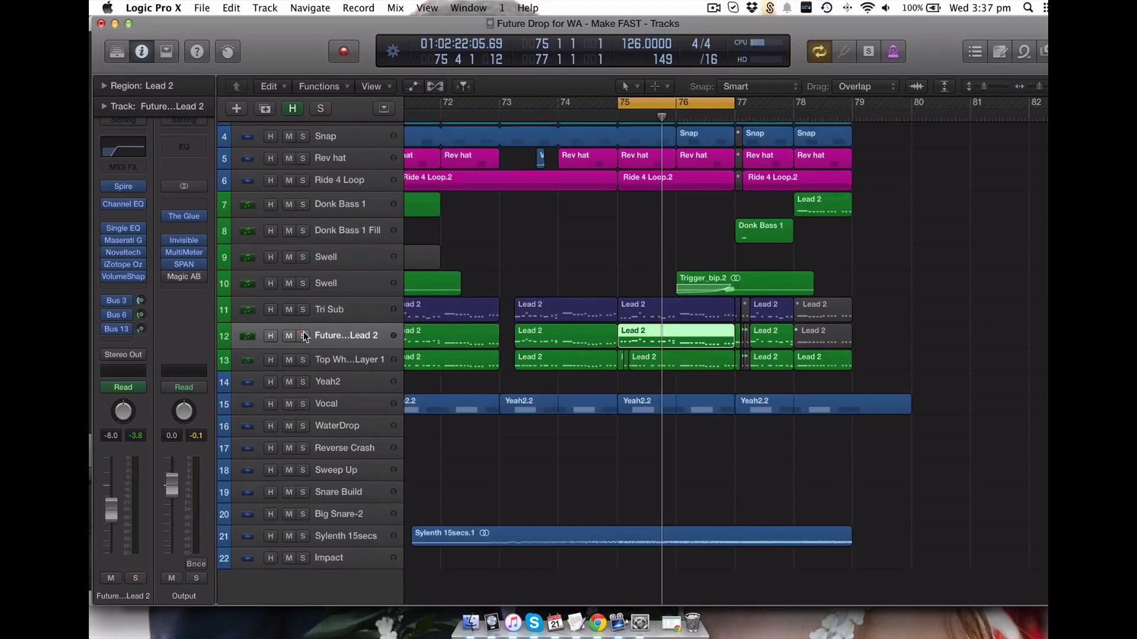
pyautogui.click(306, 337)
pyautogui.click(304, 358)
pyautogui.click(330, 363)
pyautogui.click(308, 362)
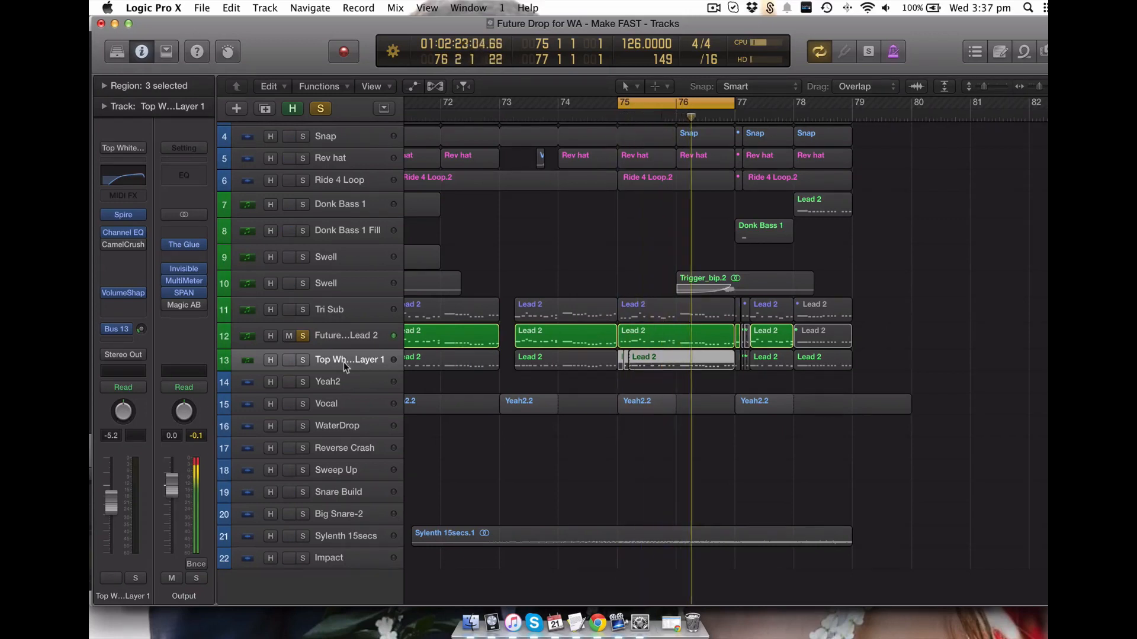
pyautogui.click(302, 361)
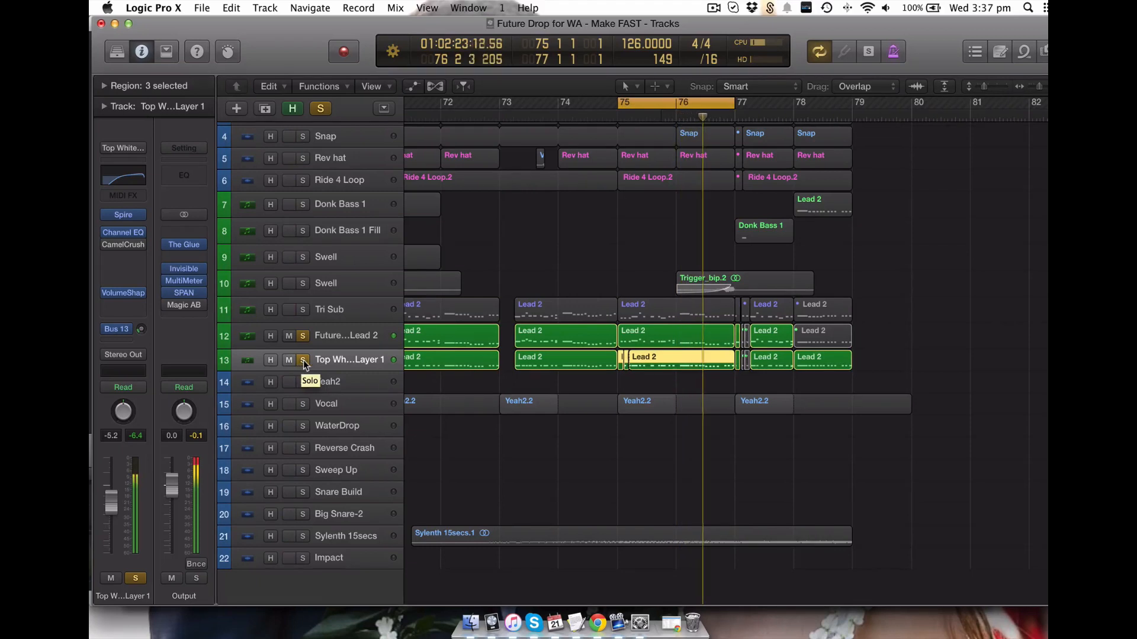
pyautogui.click(303, 361)
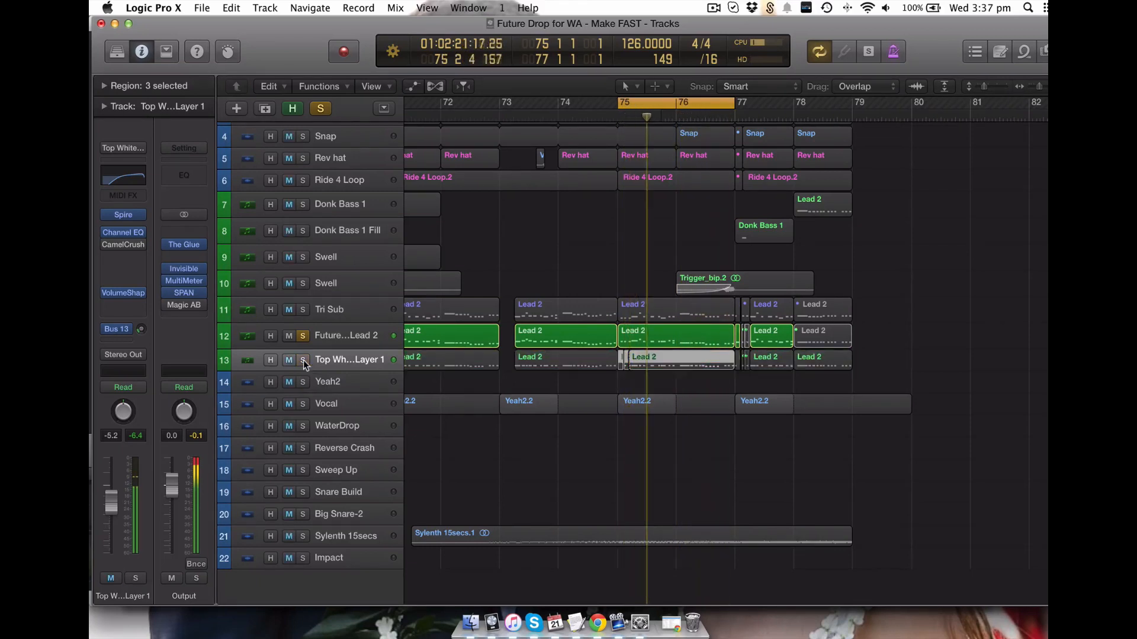
pyautogui.click(303, 360)
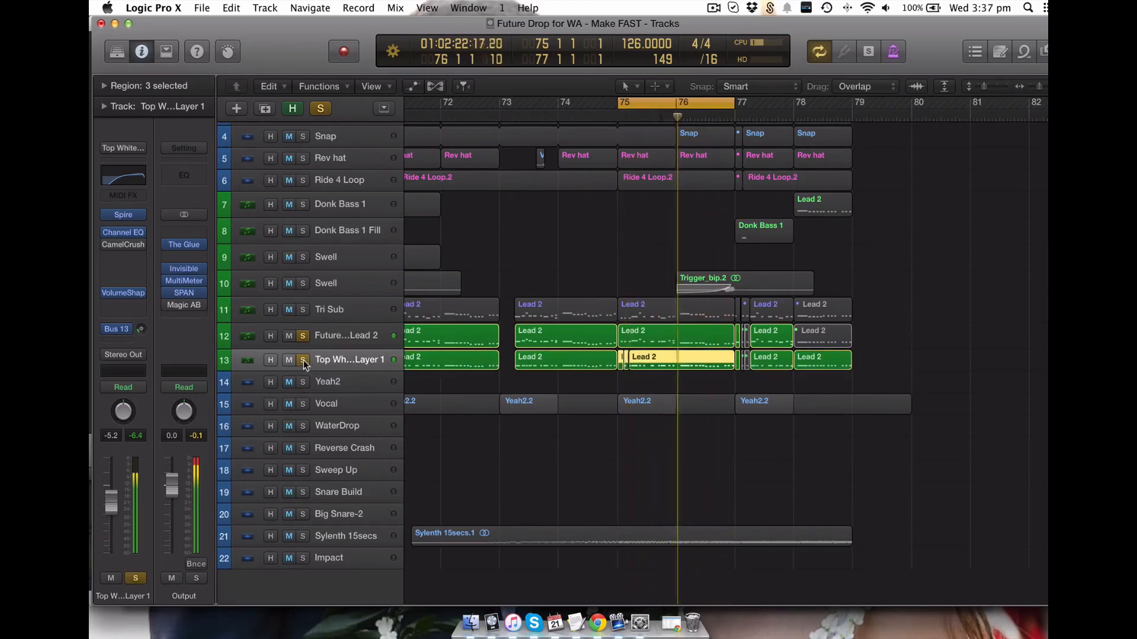
pyautogui.click(325, 334)
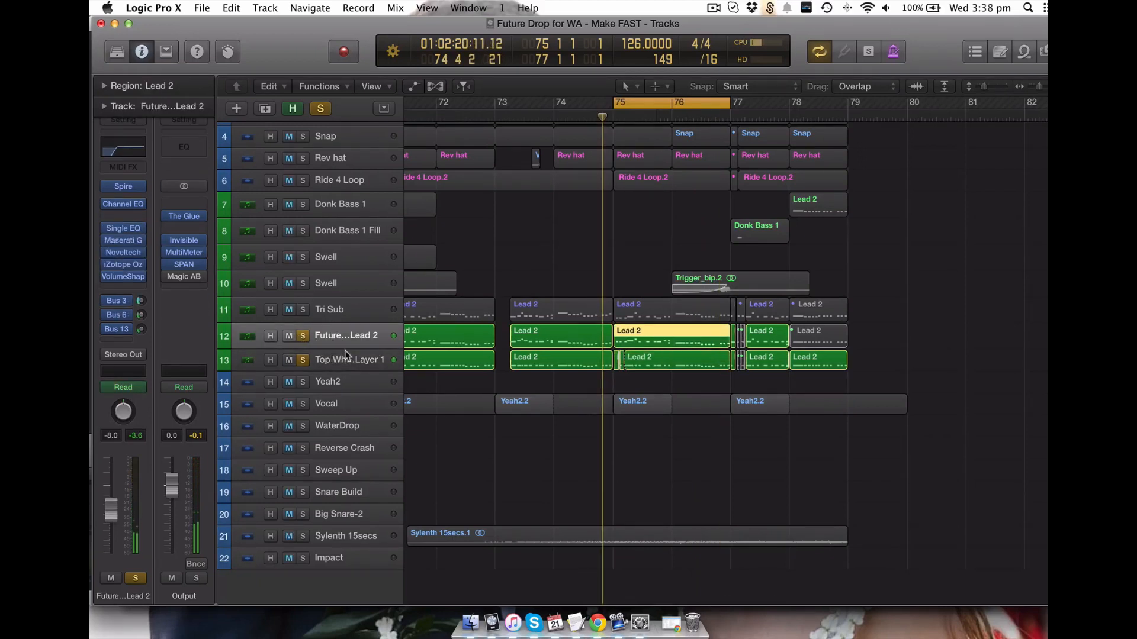
pyautogui.click(302, 360)
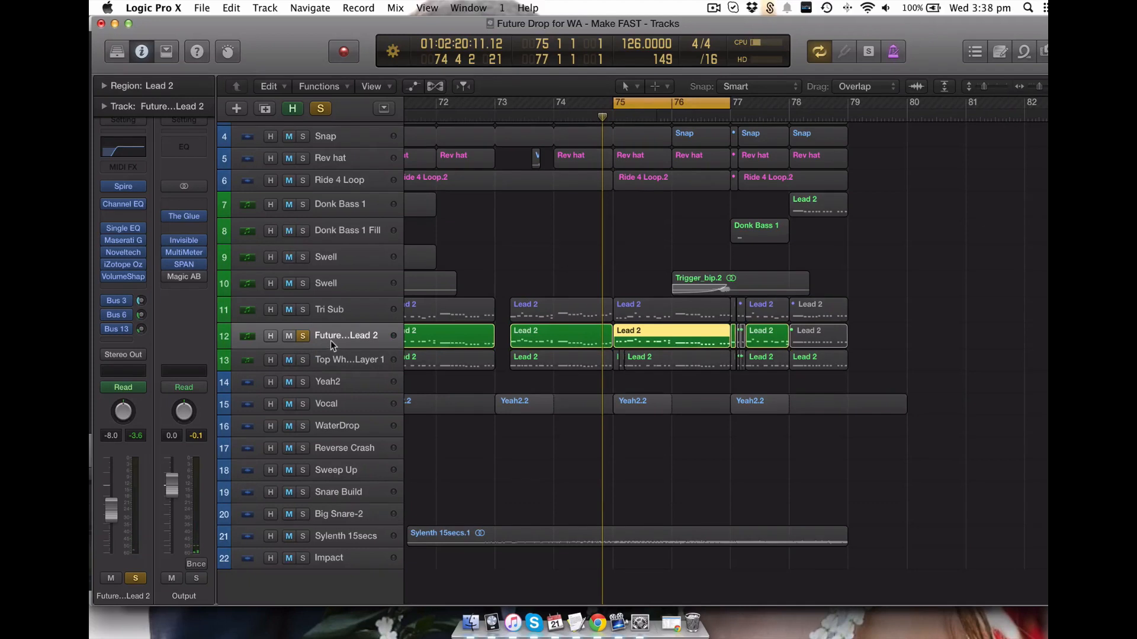
# Step: Inspect the low cuts in the Channel EQ and Single Band EQ on Future House Lead 2, closing each plug-in
pyautogui.click(119, 205)
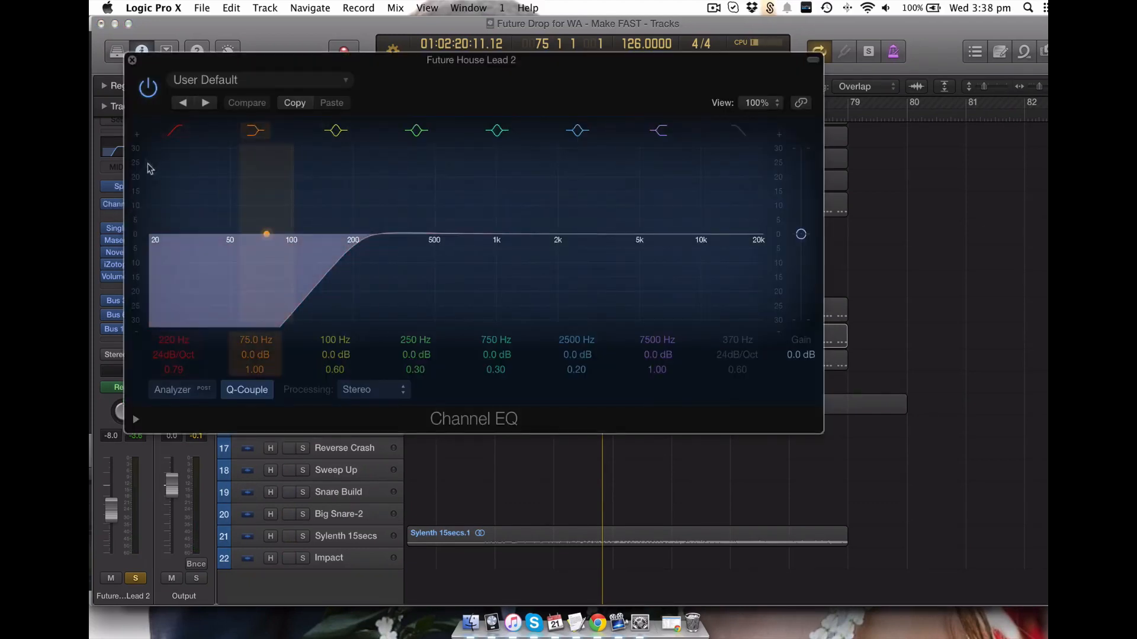
pyautogui.click(132, 60)
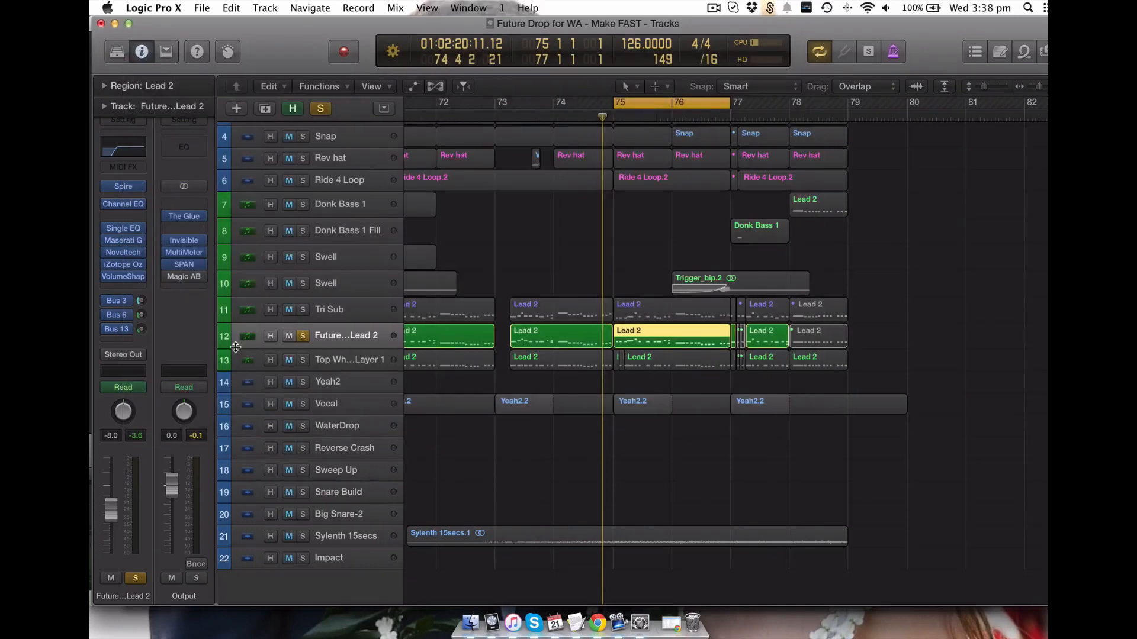
pyautogui.click(126, 232)
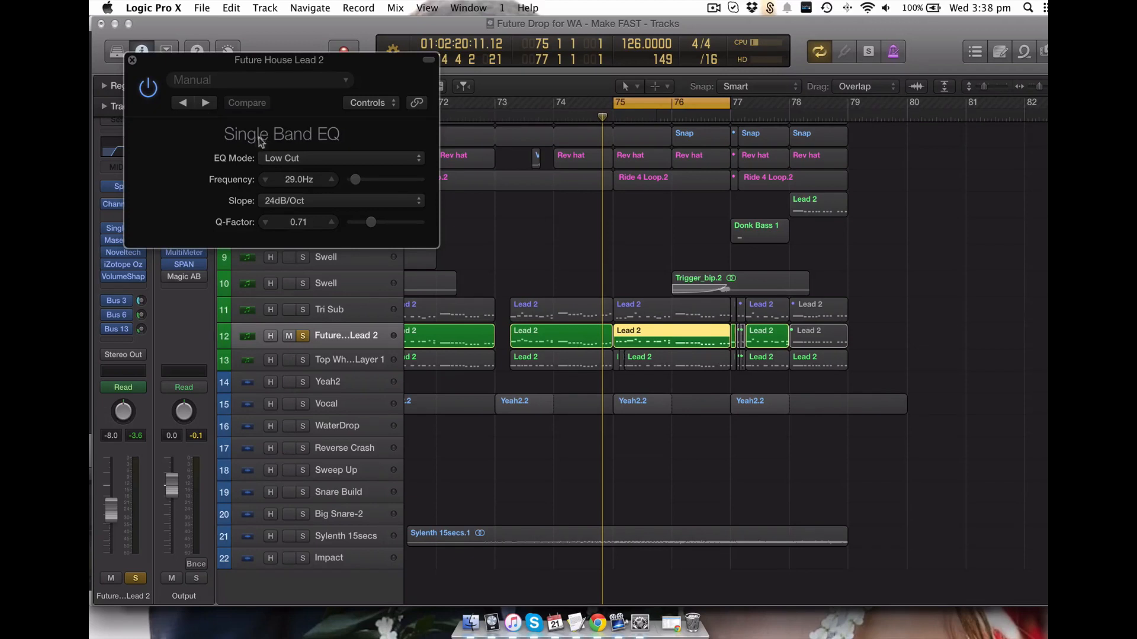
pyautogui.click(132, 60)
# Step: Bypass the lead's Noveltech, Ozone, VolumeShaper and bus sends, and compare its sound with Maserati GRP bypassed and enabled
pyautogui.click(126, 241)
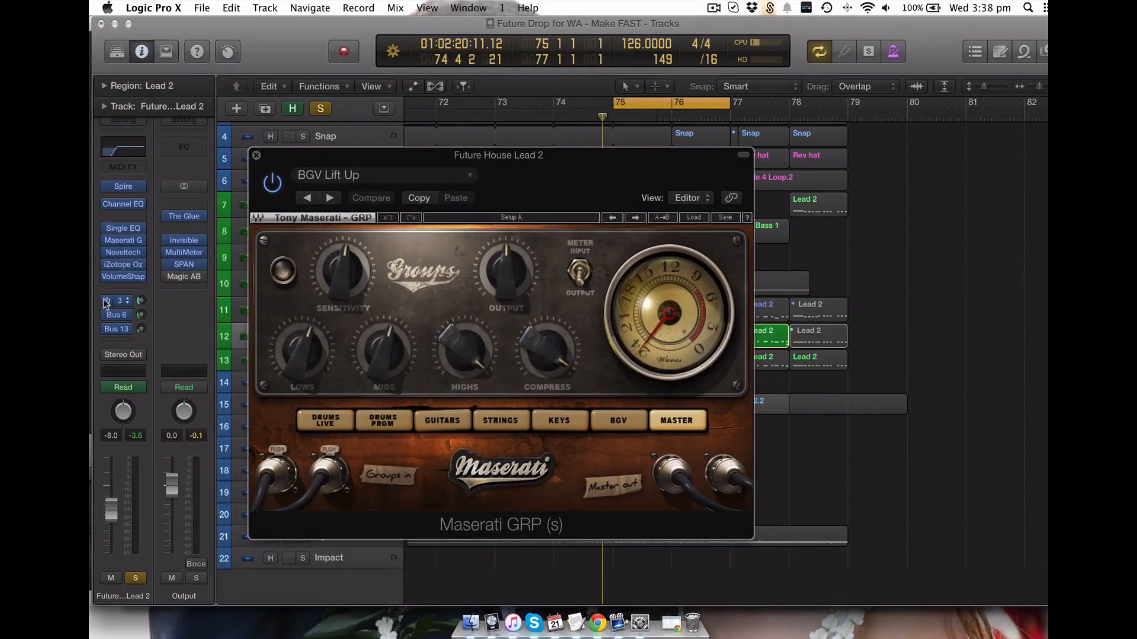
pyautogui.click(108, 265)
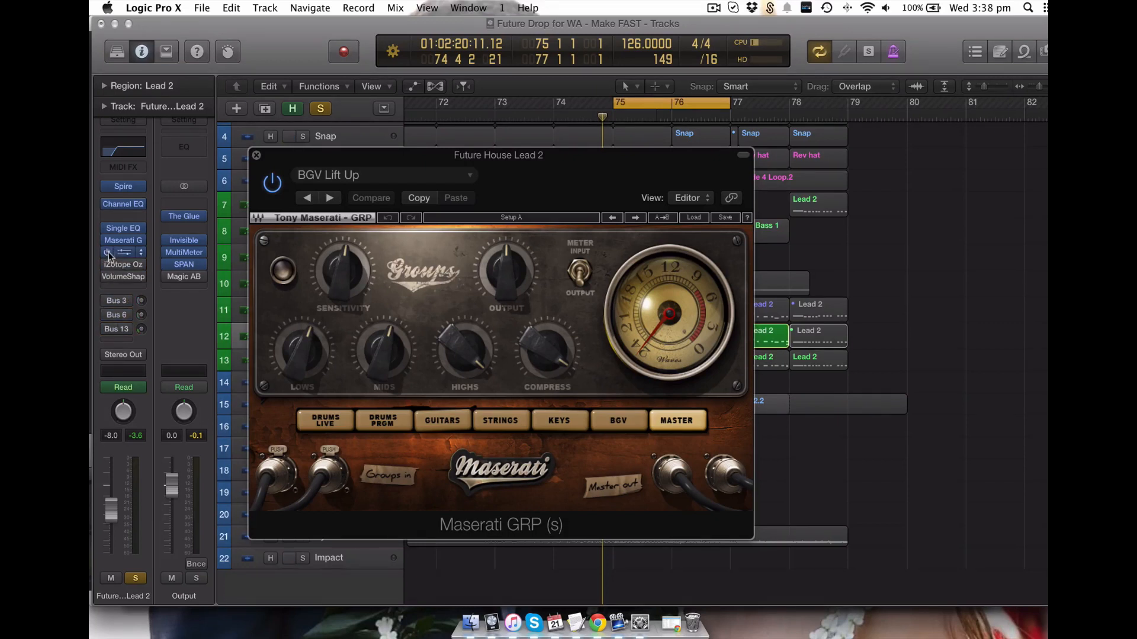
pyautogui.click(272, 183)
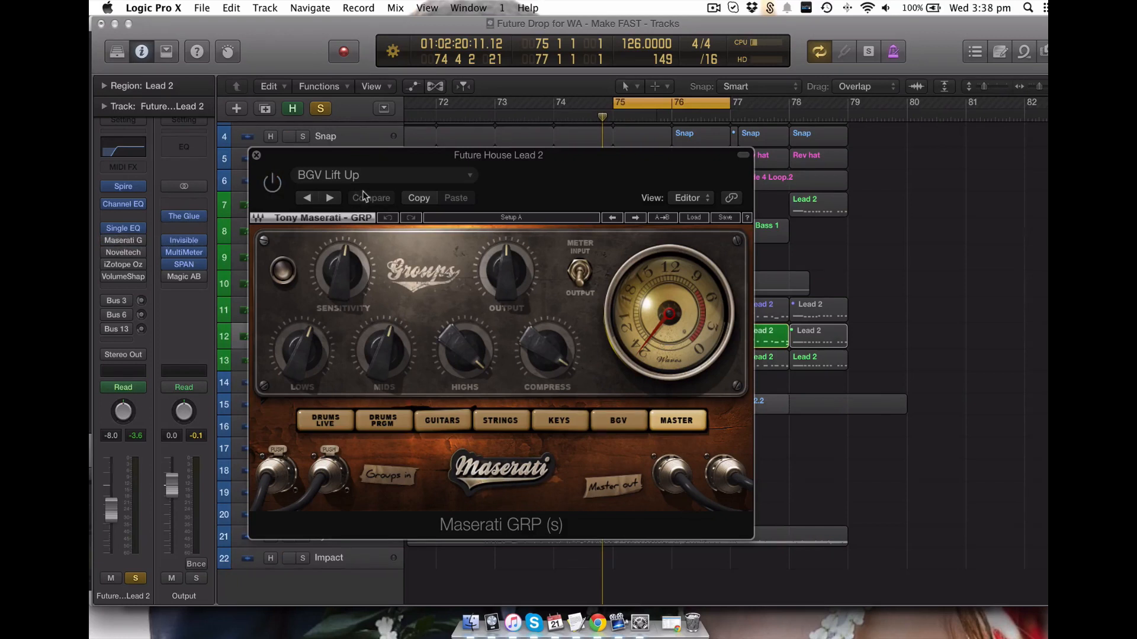
pyautogui.press('space')
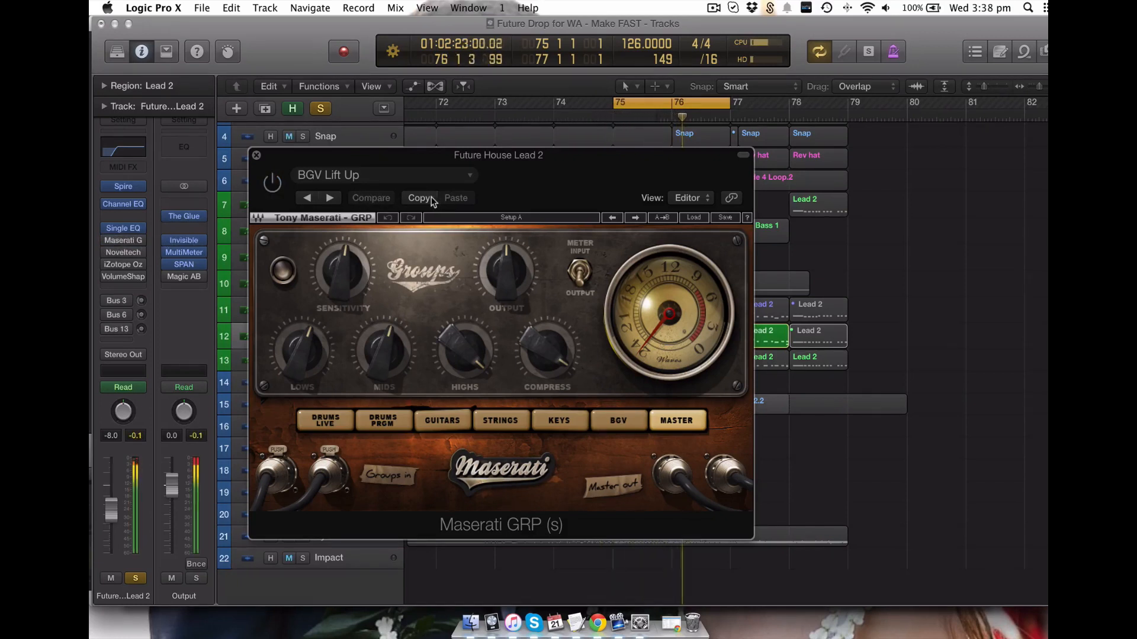
pyautogui.click(272, 183)
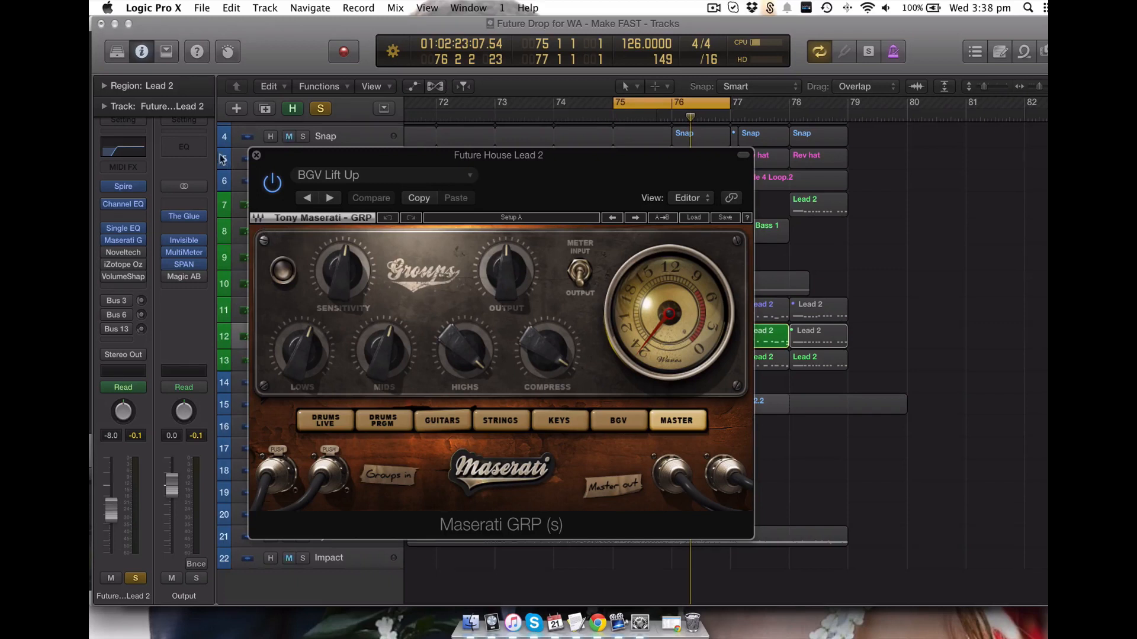
pyautogui.click(256, 156)
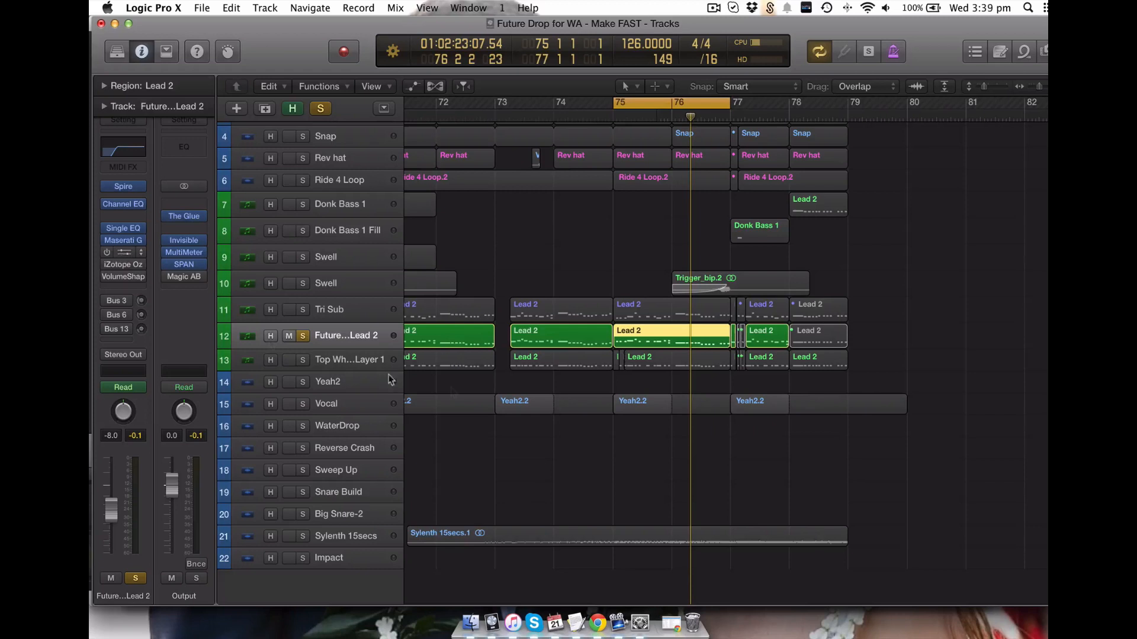
# Step: Play the lead with Noveltech Character bypassed, enable the plug-in to compare, and close it
pyautogui.click(121, 254)
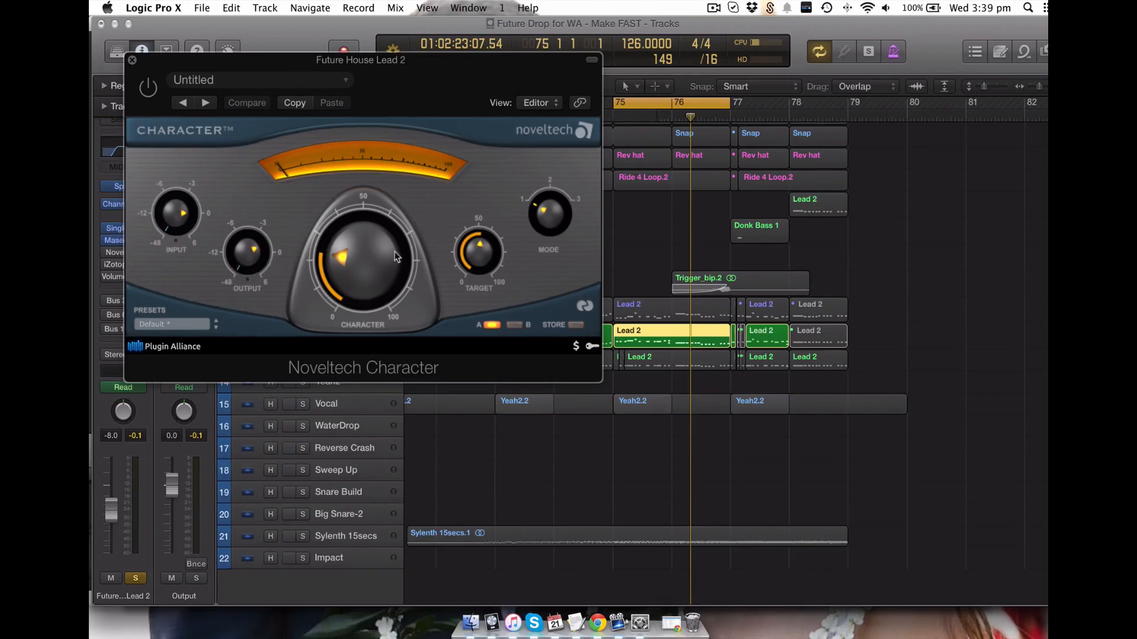
pyautogui.moveTo(278, 64); pyautogui.dragTo(502, 160)
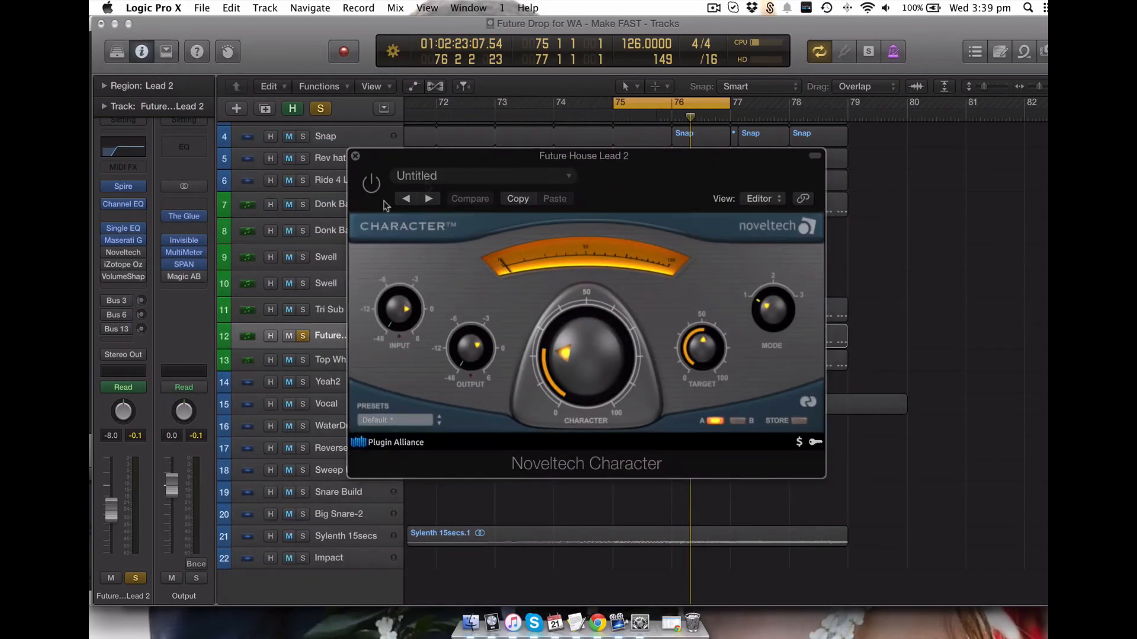
pyautogui.press('space')
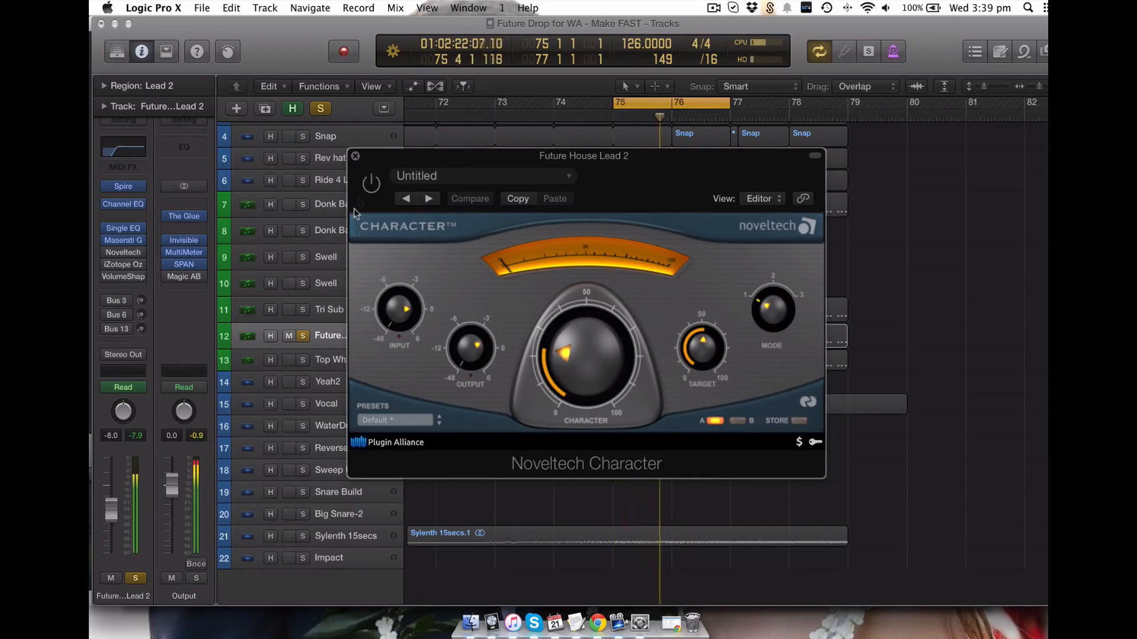
pyautogui.click(372, 185)
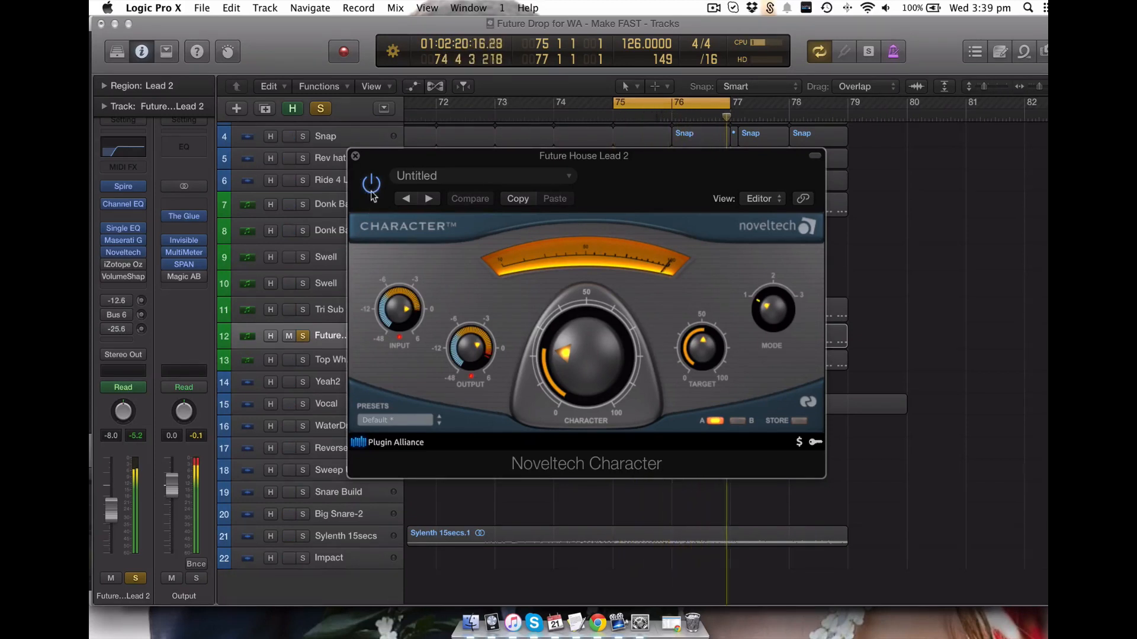
pyautogui.click(355, 156)
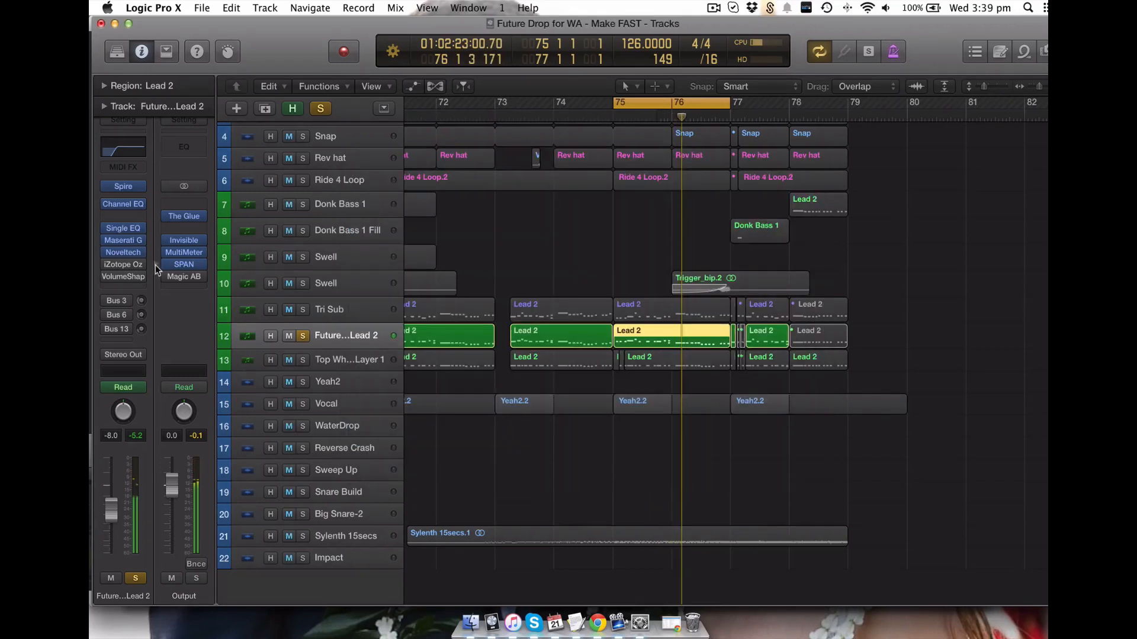
# Step: Play the lead with the Ozone 6 Imager bypassed, enable the plug-in to compare, and close it
pyautogui.click(124, 264)
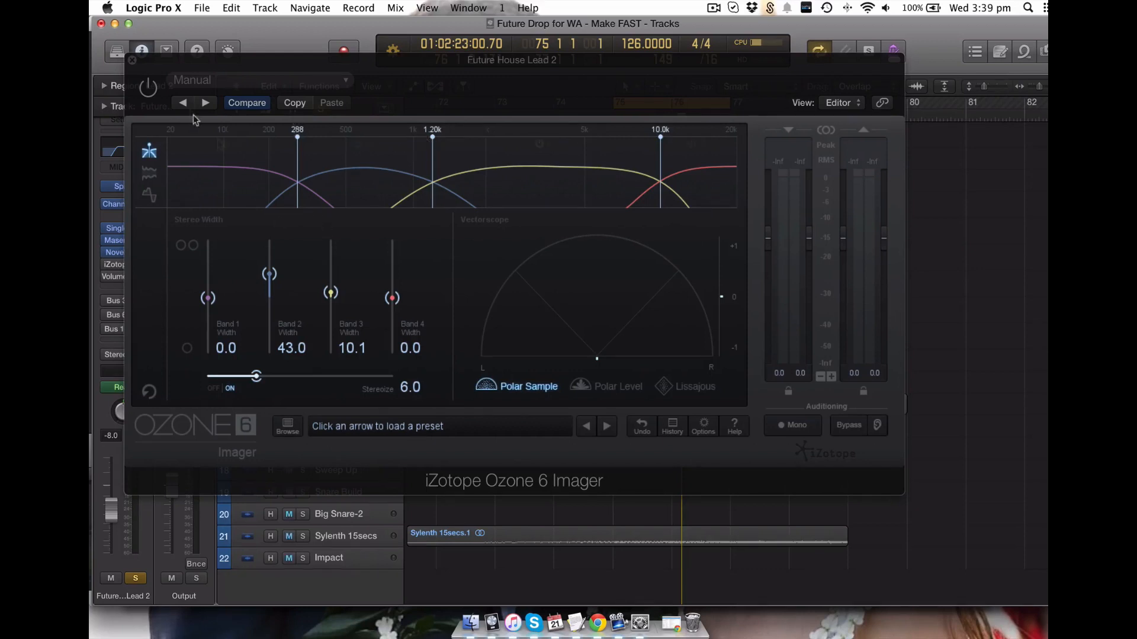
pyautogui.moveTo(235, 63); pyautogui.dragTo(326, 158)
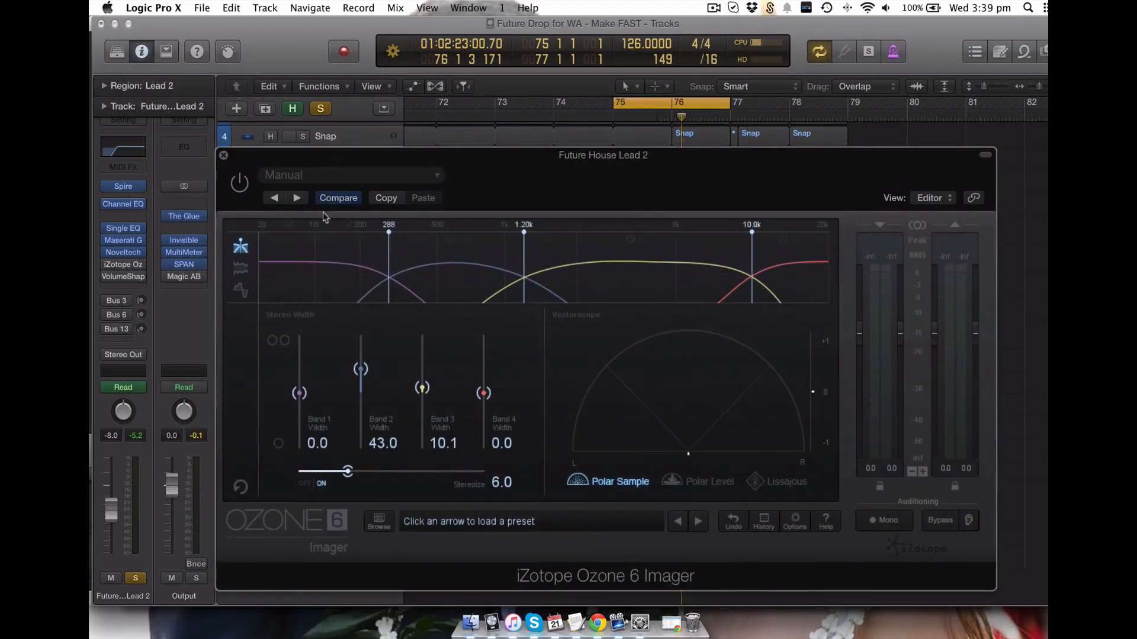
pyautogui.press('space')
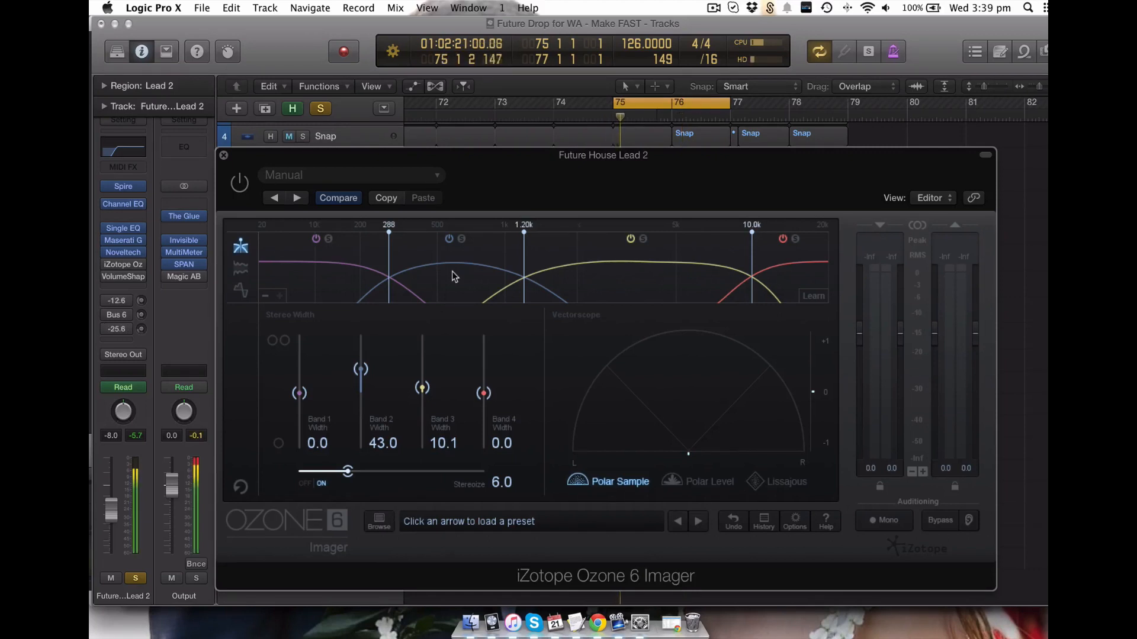
pyautogui.click(237, 190)
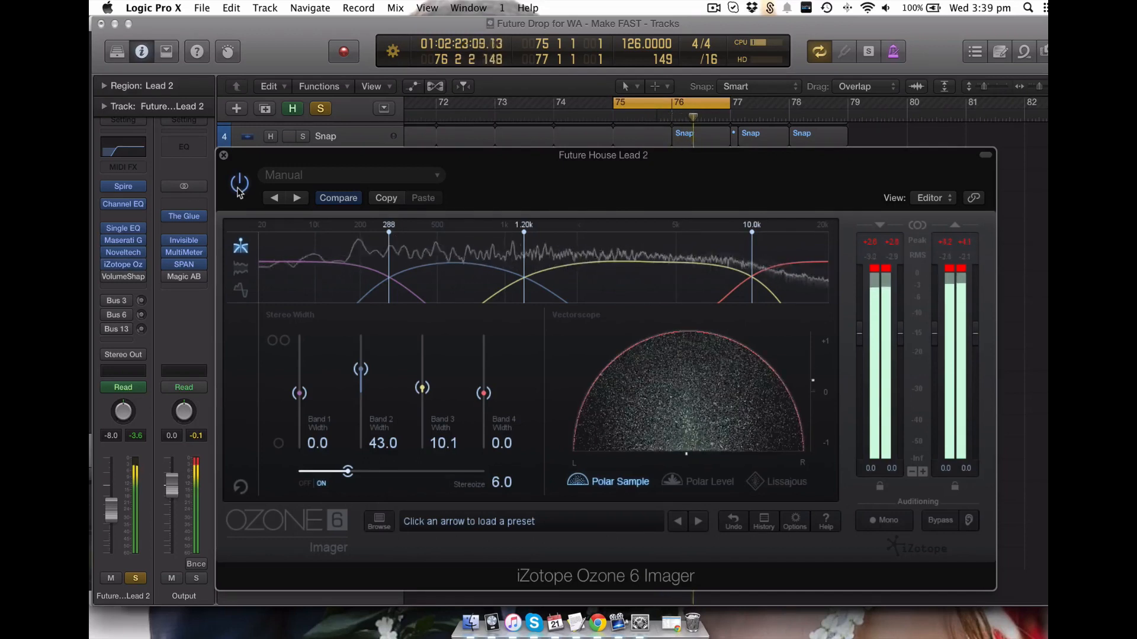
pyautogui.click(223, 155)
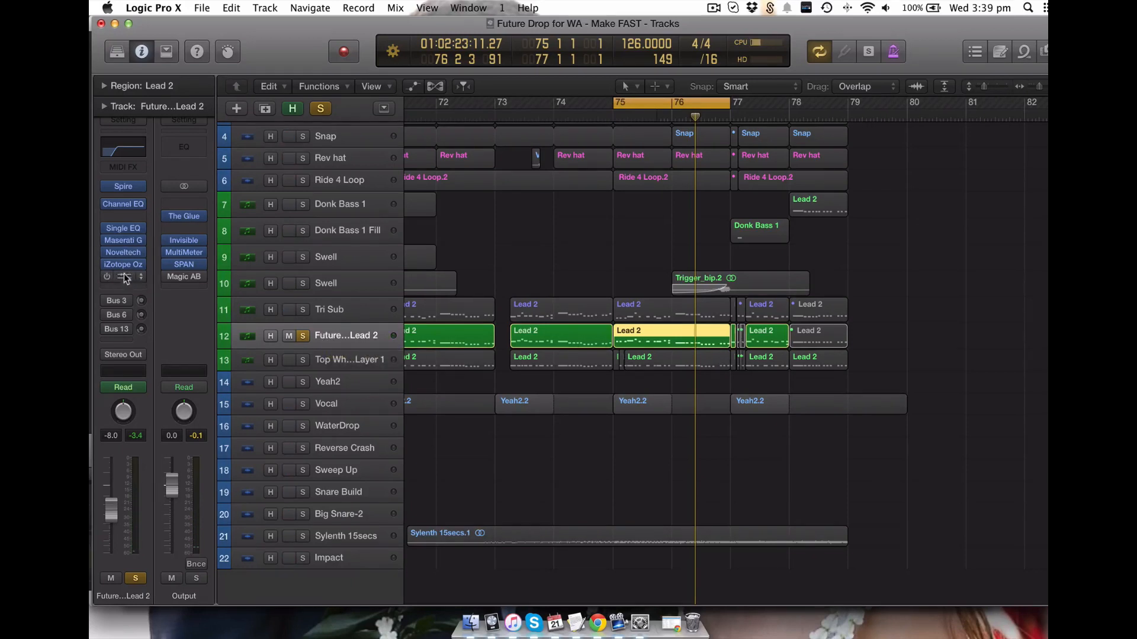
# Step: Enable the Bus 3 send on Future House Lead 2 and play the lead with it
pyautogui.click(120, 300)
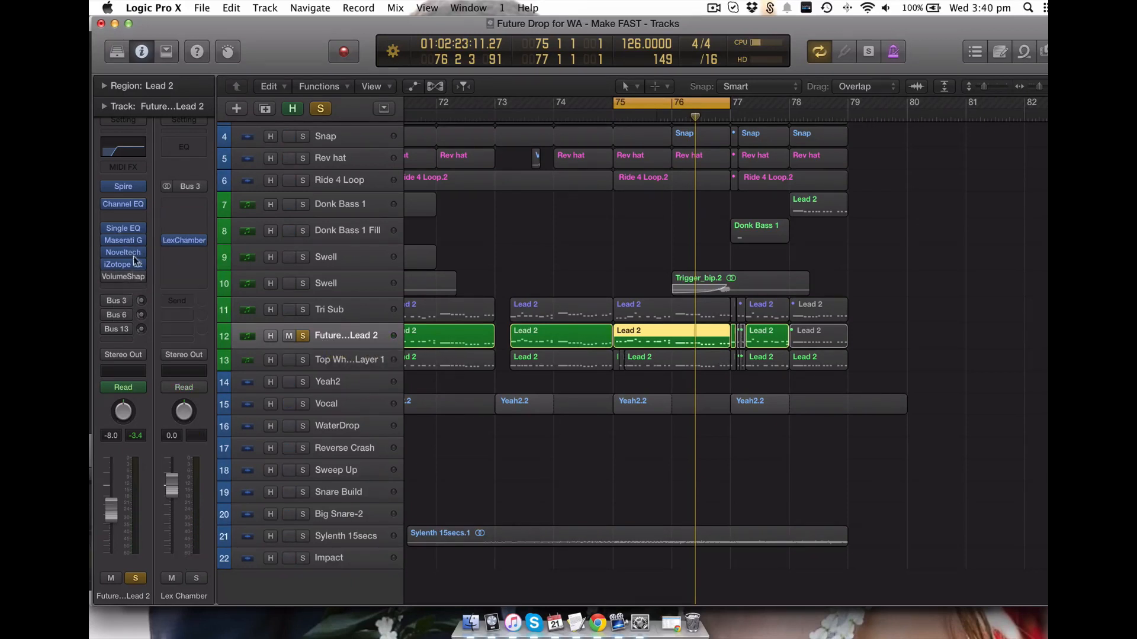
pyautogui.click(108, 302)
pyautogui.press('space')
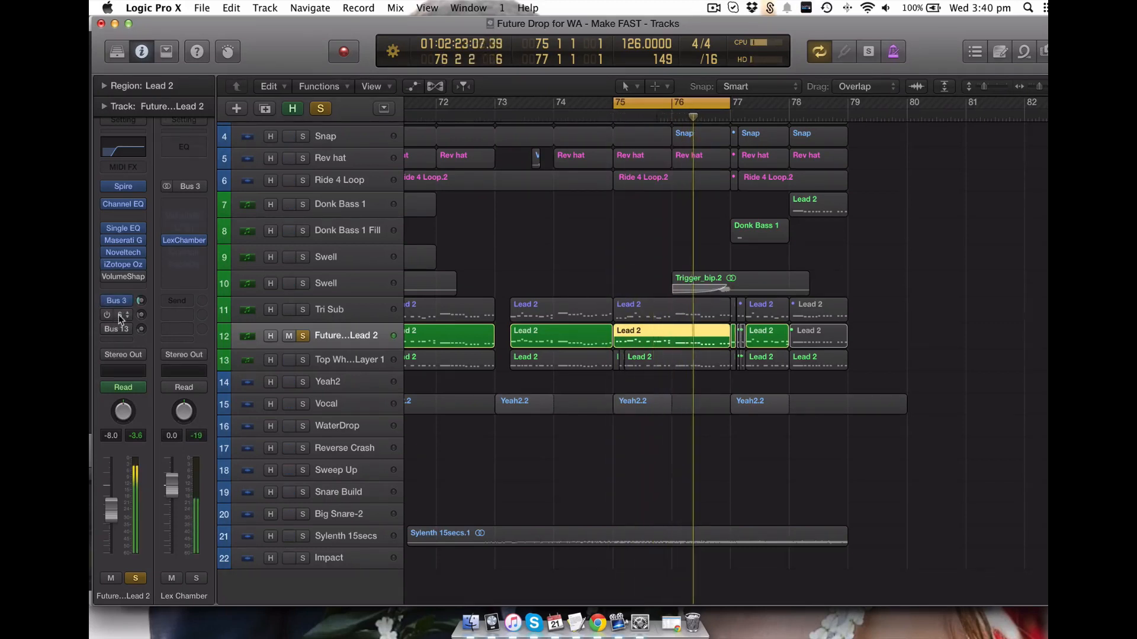
# Step: Enable the lead's Bus 6 and Bus 13 sends, inspect ValhallaRoom on the Bus 6 channel, and play the lead
pyautogui.click(119, 314)
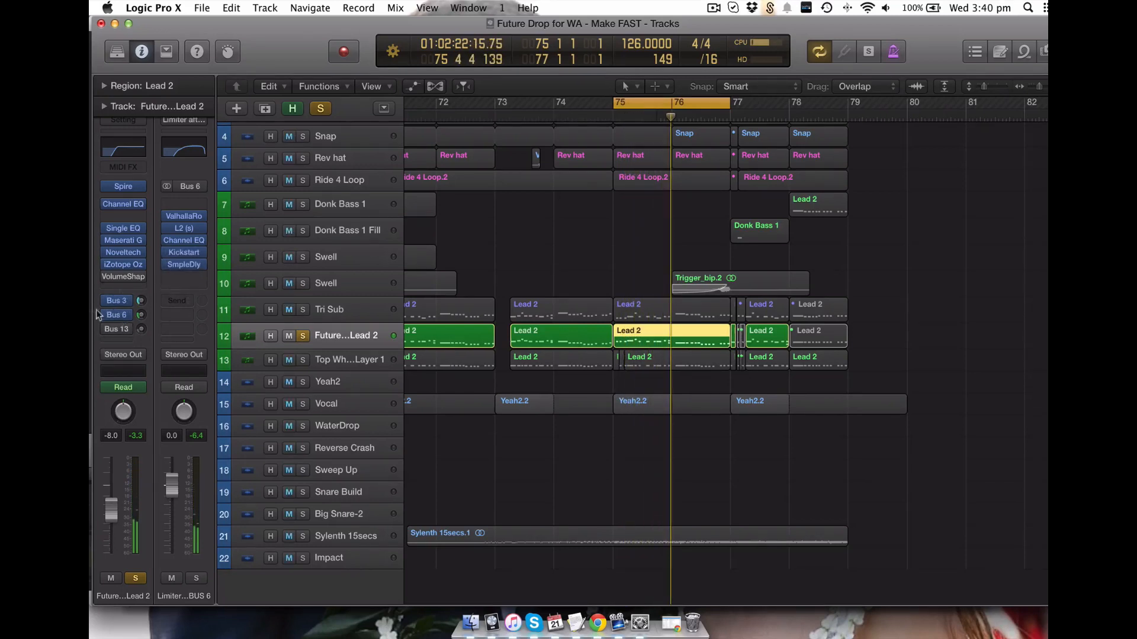
pyautogui.click(190, 219)
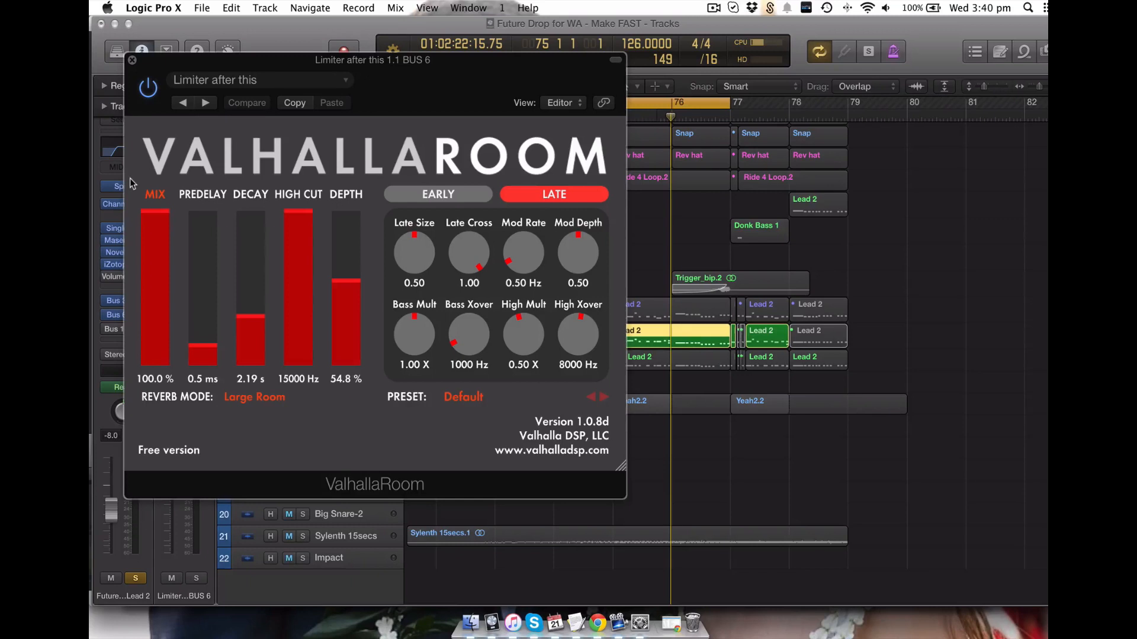
pyautogui.click(131, 61)
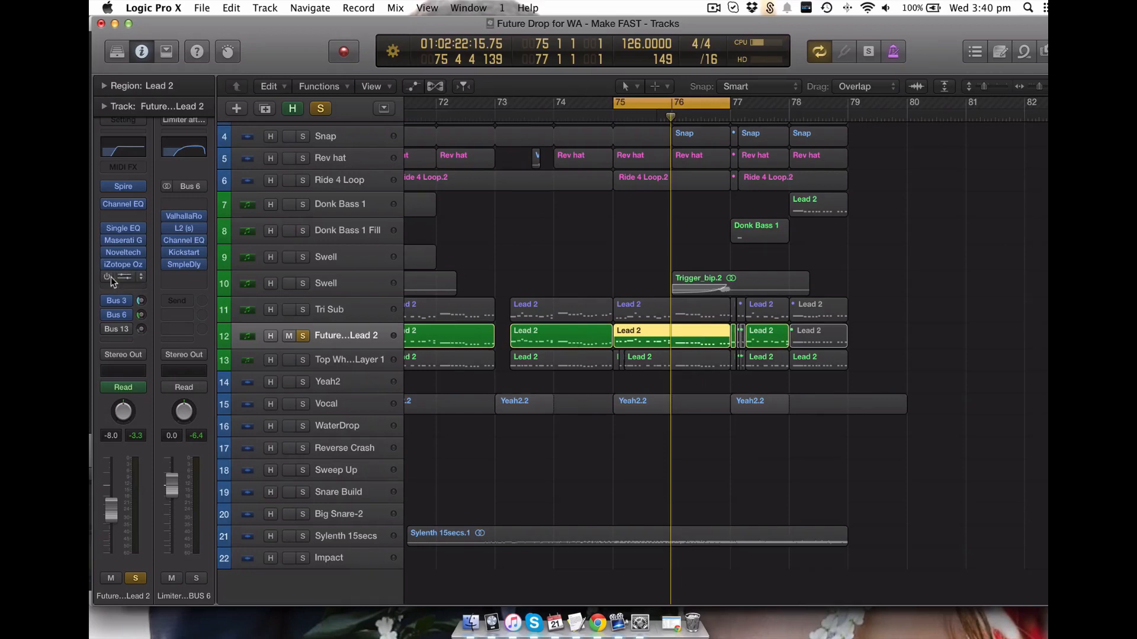
pyautogui.click(117, 334)
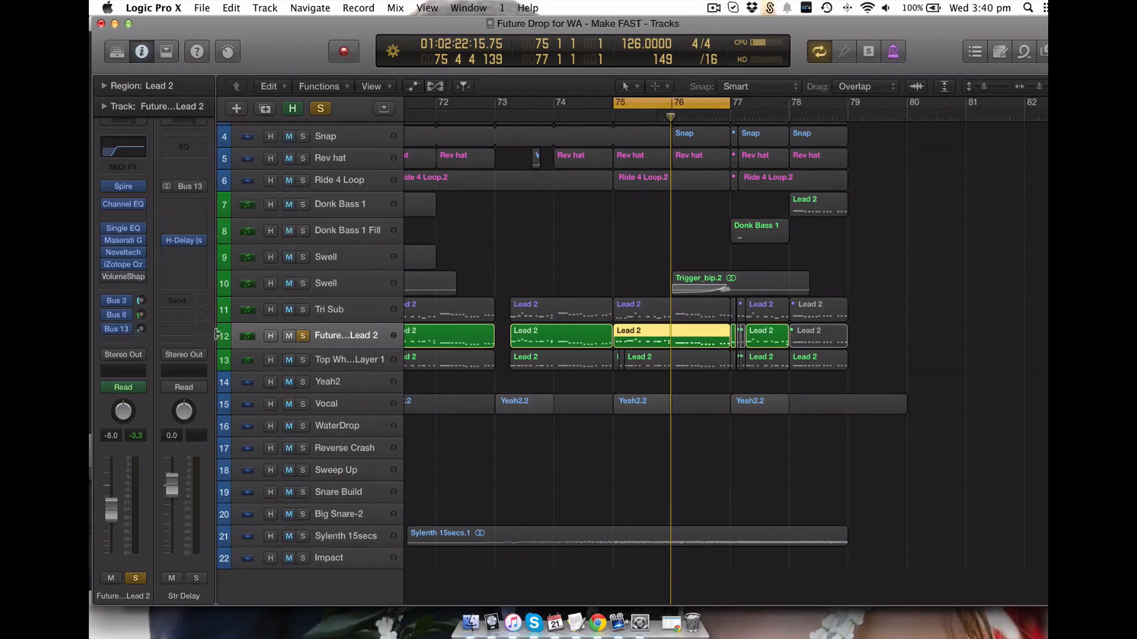
pyautogui.press('space')
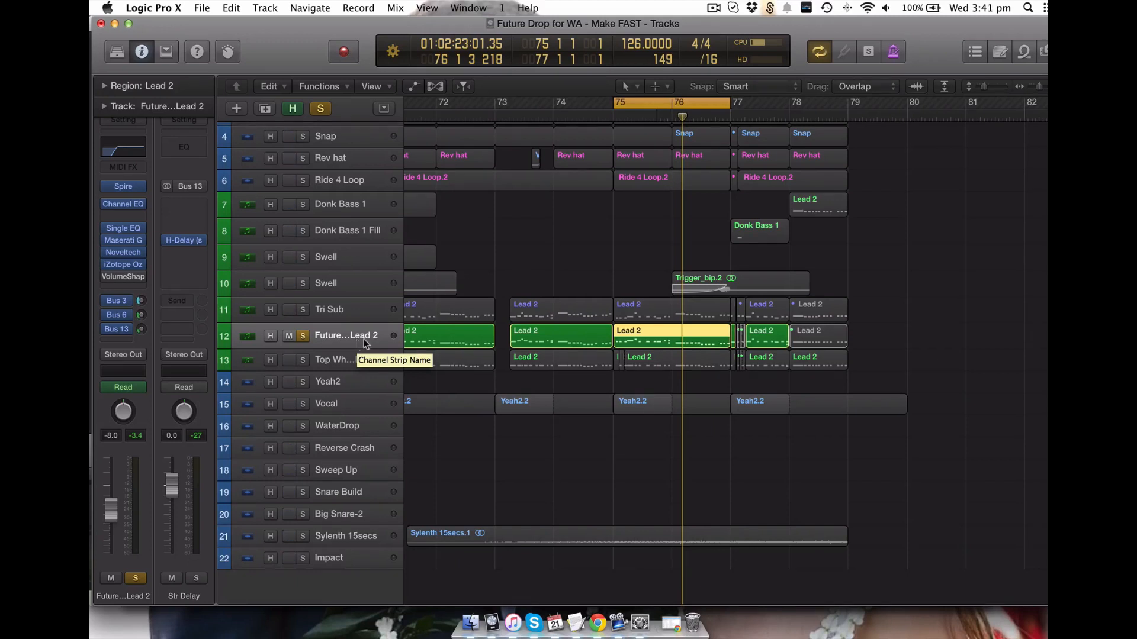
# Step: Unsolo Future House Lead 2 and re-enable its VolumeShaper
pyautogui.click(302, 335)
pyautogui.rightClick(560, 255)
pyautogui.click(349, 339)
pyautogui.click(106, 277)
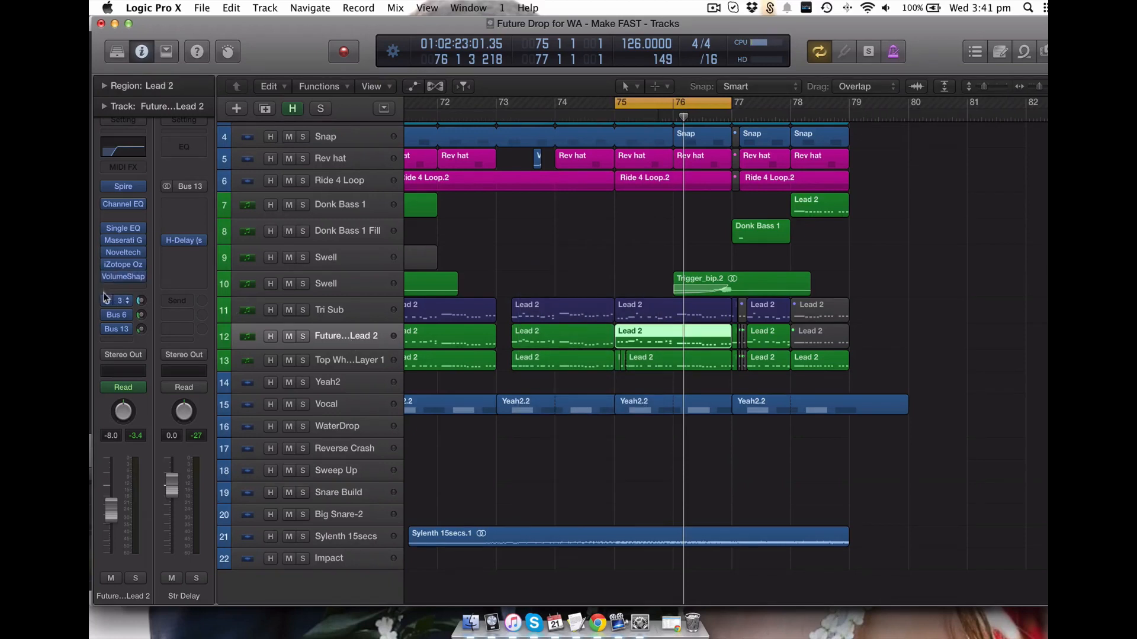
# Step: Inspect the A.N.A synth on the Tri Sub track, show the TriSub wave among the oscillator waveforms, and close the synth
pyautogui.click(298, 317)
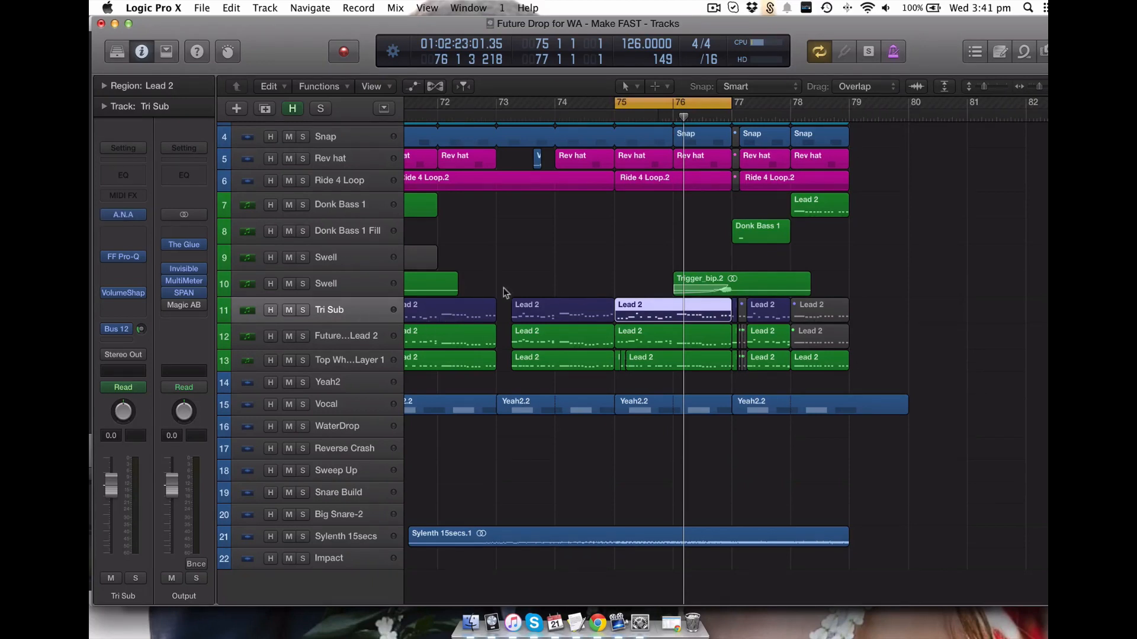
pyautogui.click(644, 367)
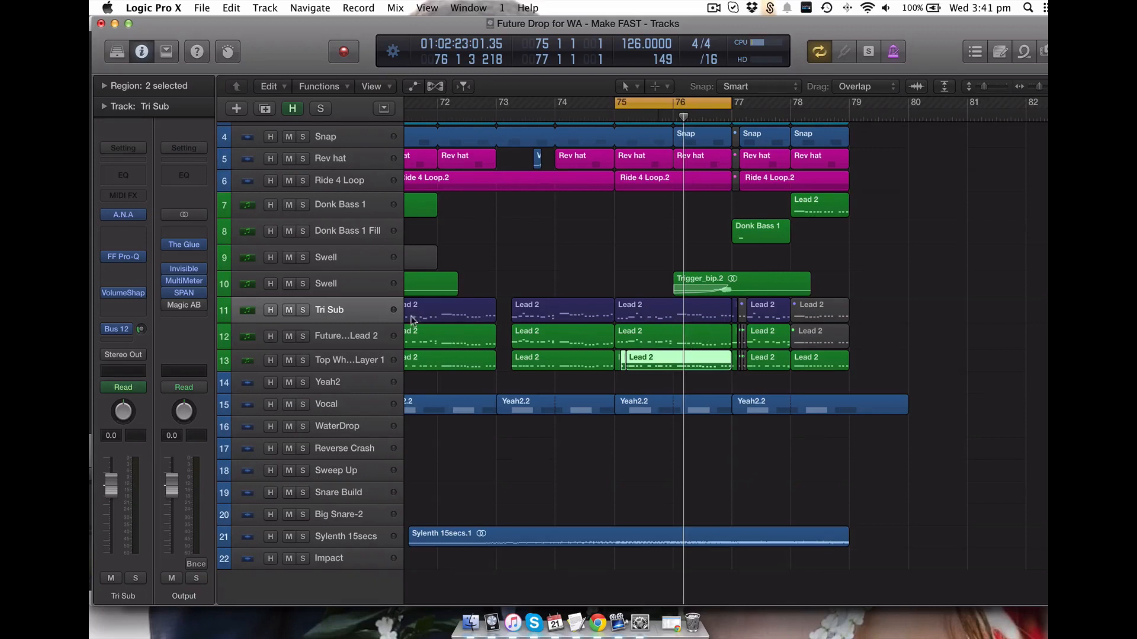
pyautogui.click(354, 314)
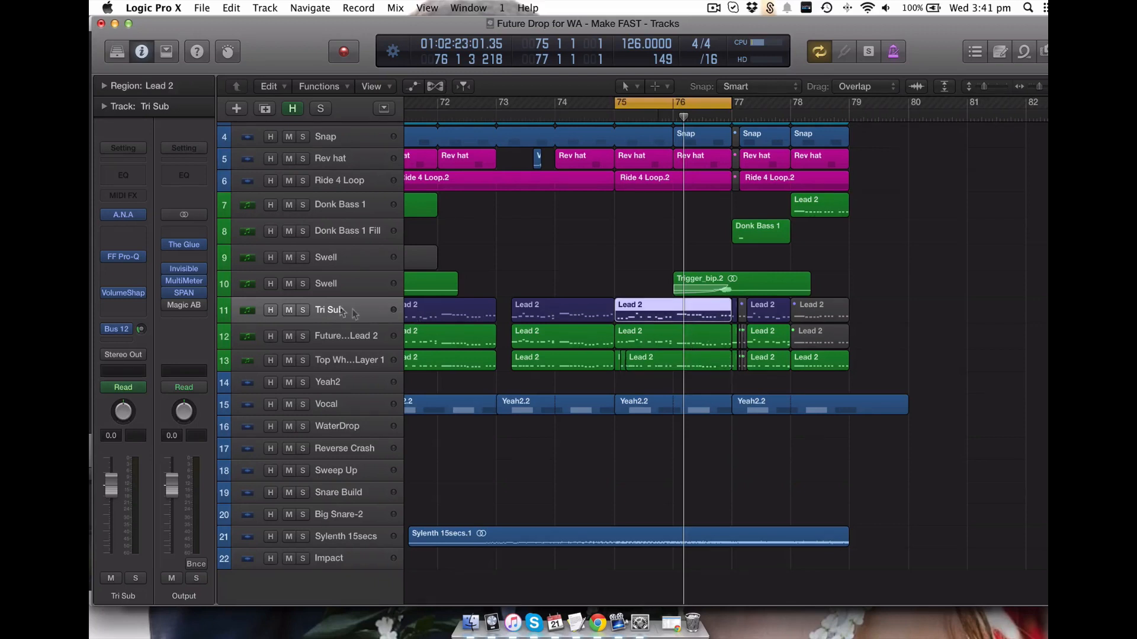
pyautogui.click(124, 215)
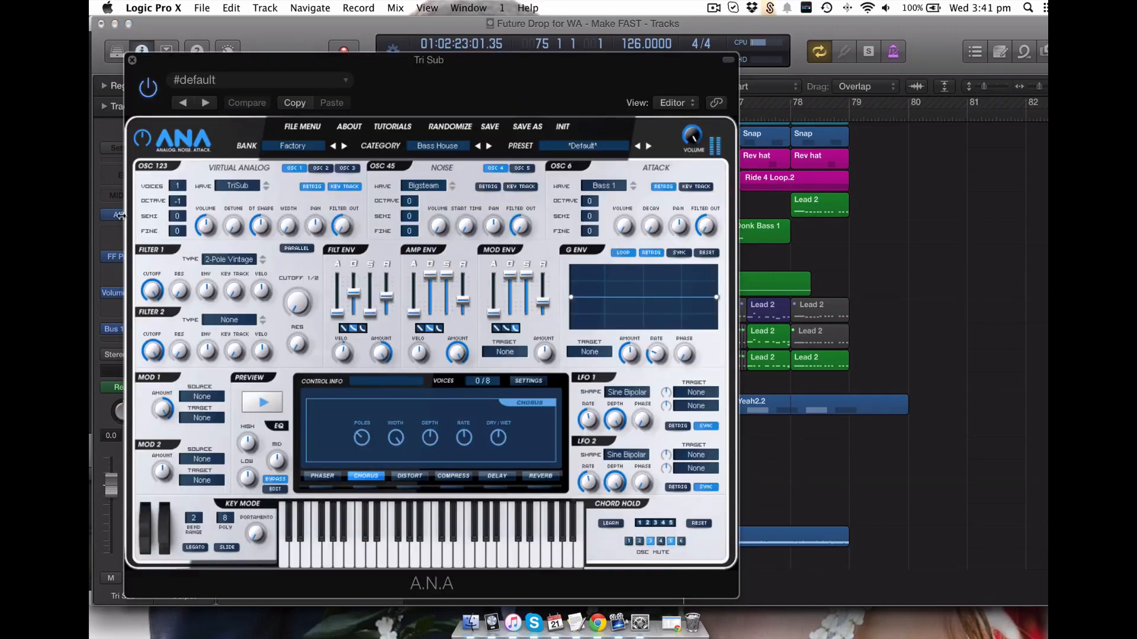
pyautogui.click(237, 187)
pyautogui.scroll(-10, 272, 344)
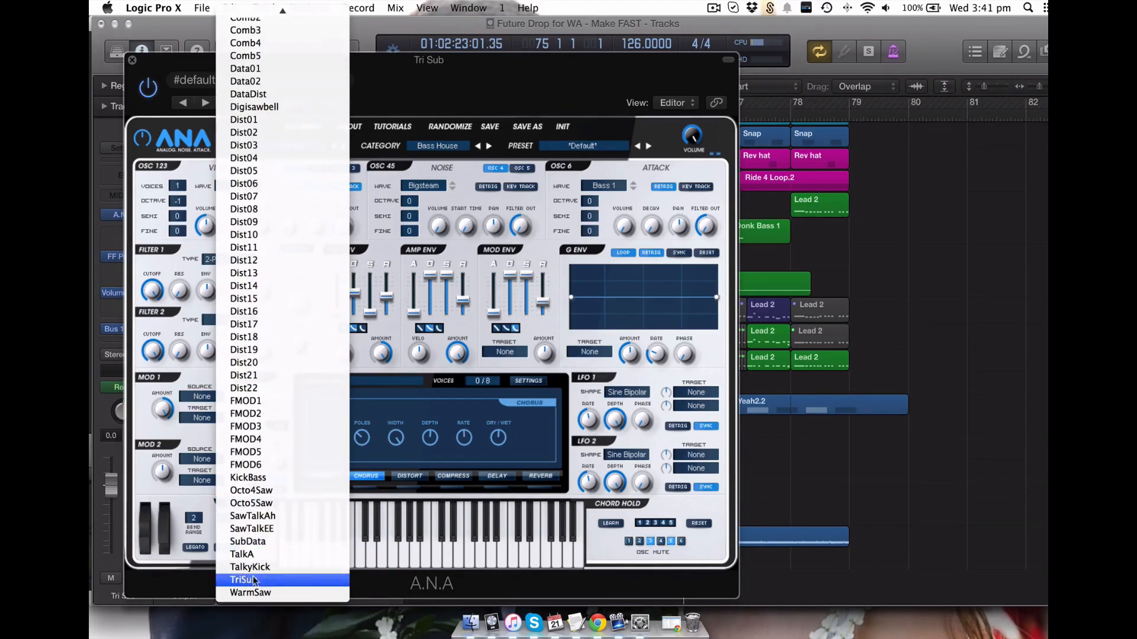
pyautogui.click(262, 583)
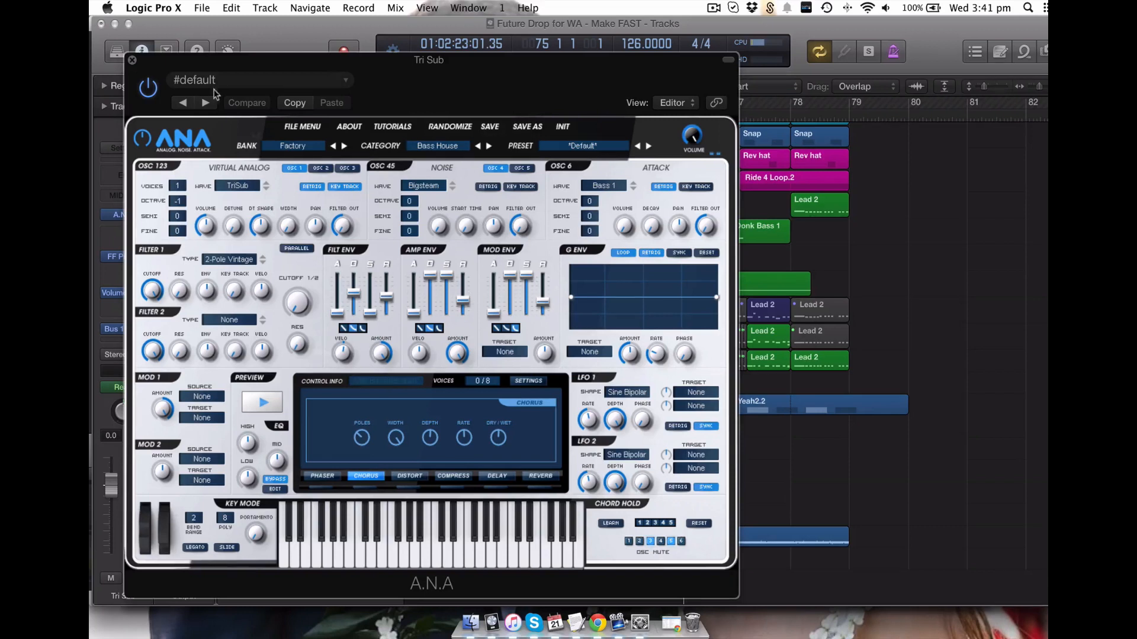
pyautogui.click(133, 61)
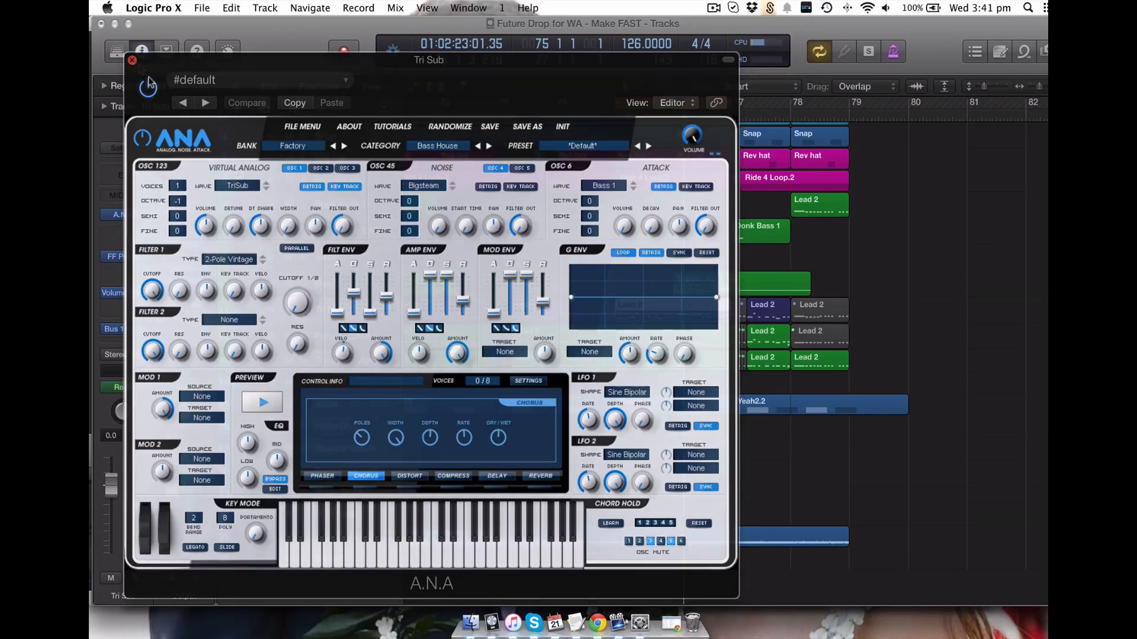
# Step: Solo the Tri Sub track, bypass its FF Pro-Q, VolumeShaper and Bus 12 send, and play the dry sound
pyautogui.click(304, 311)
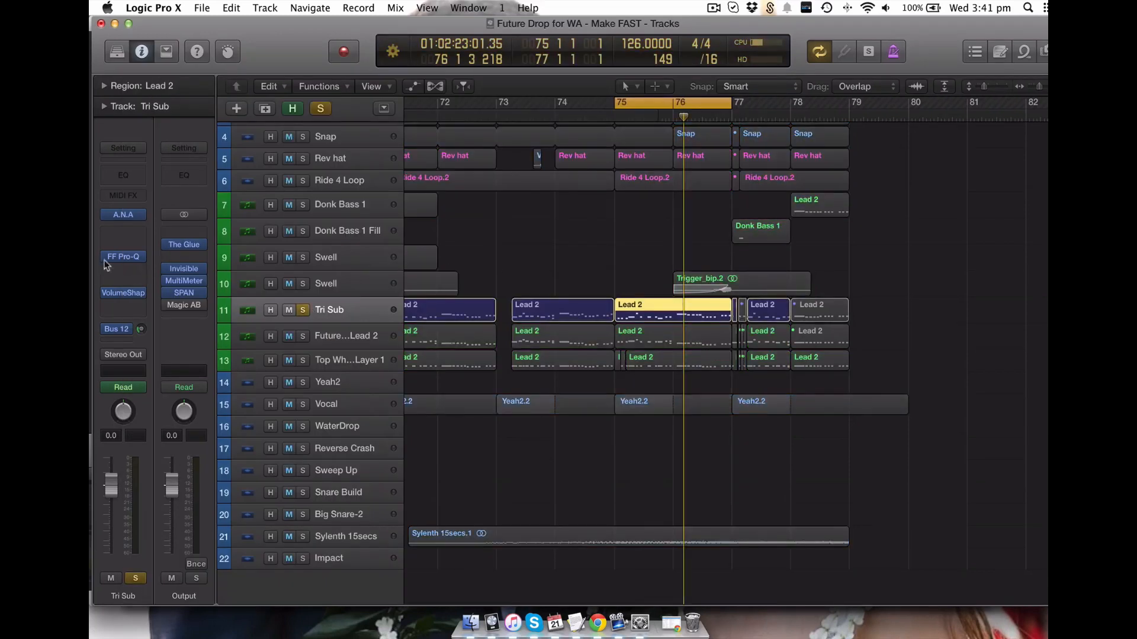
pyautogui.click(107, 292)
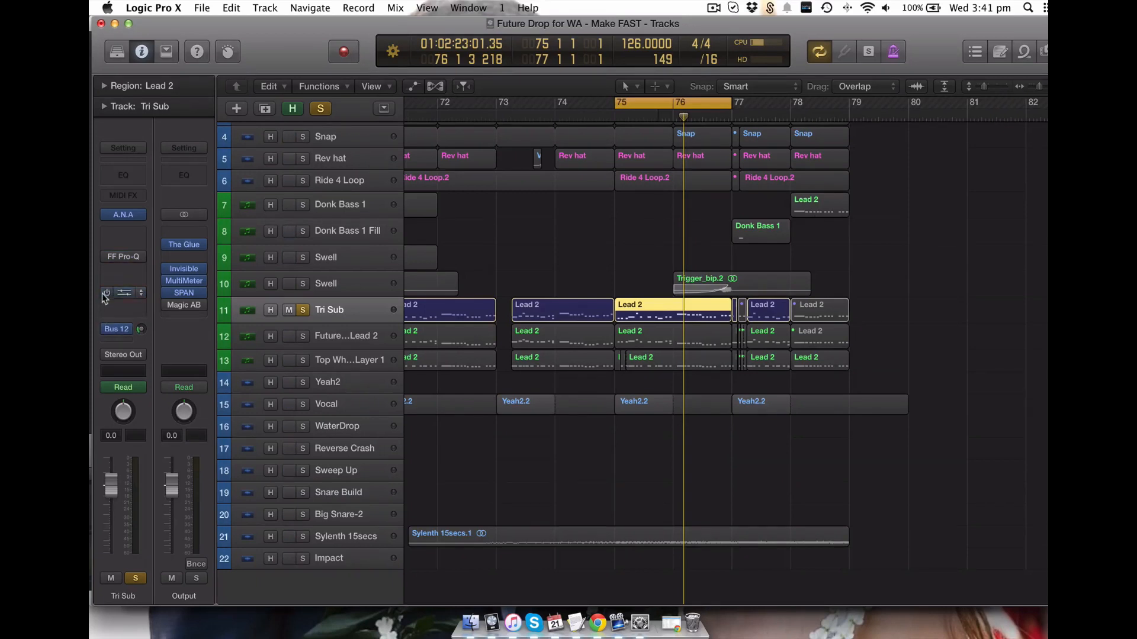
pyautogui.click(107, 329)
pyautogui.moveTo(196, 308)
pyautogui.press('space')
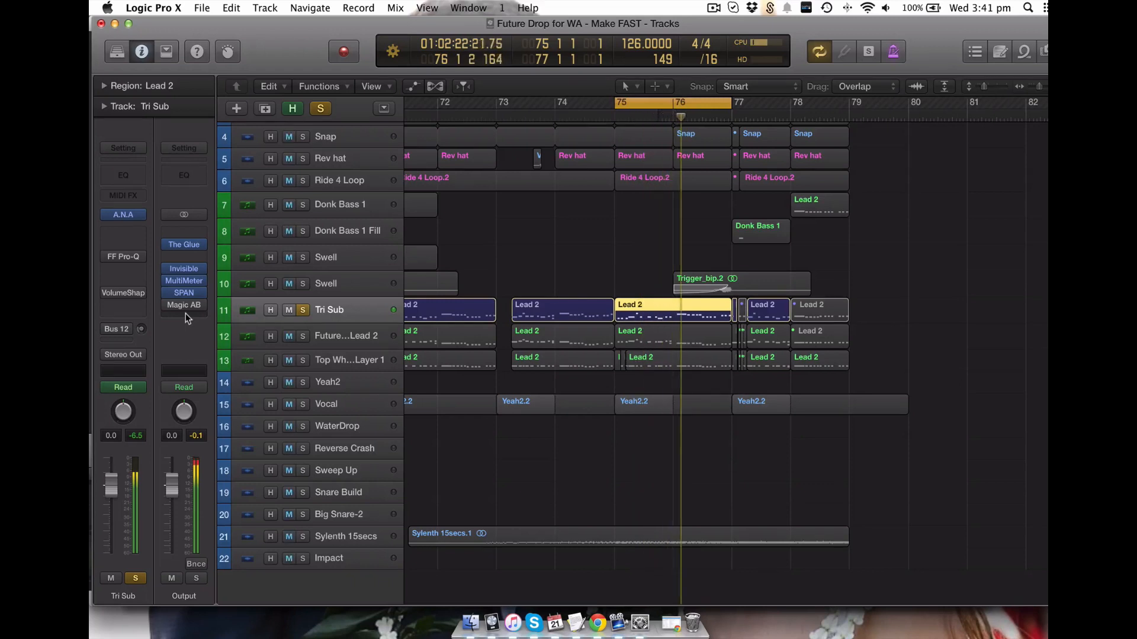
# Step: Examine the FF Pro-Q curve and processing modes on Tri Sub, and compare the sub with the EQ bypassed and enabled
pyautogui.click(118, 256)
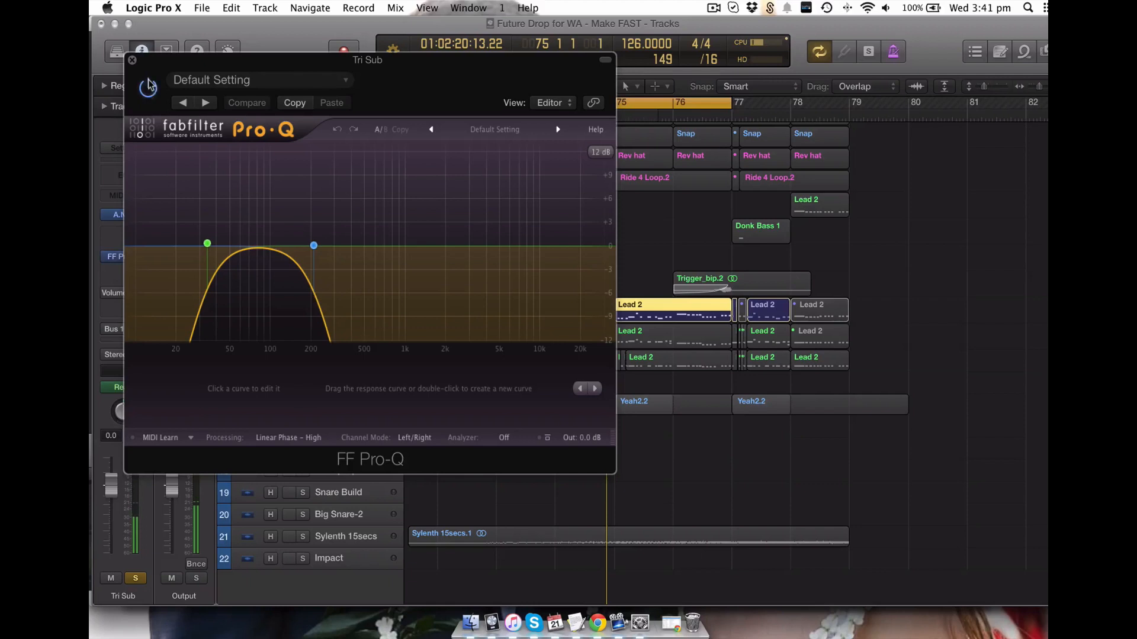
pyautogui.click(267, 439)
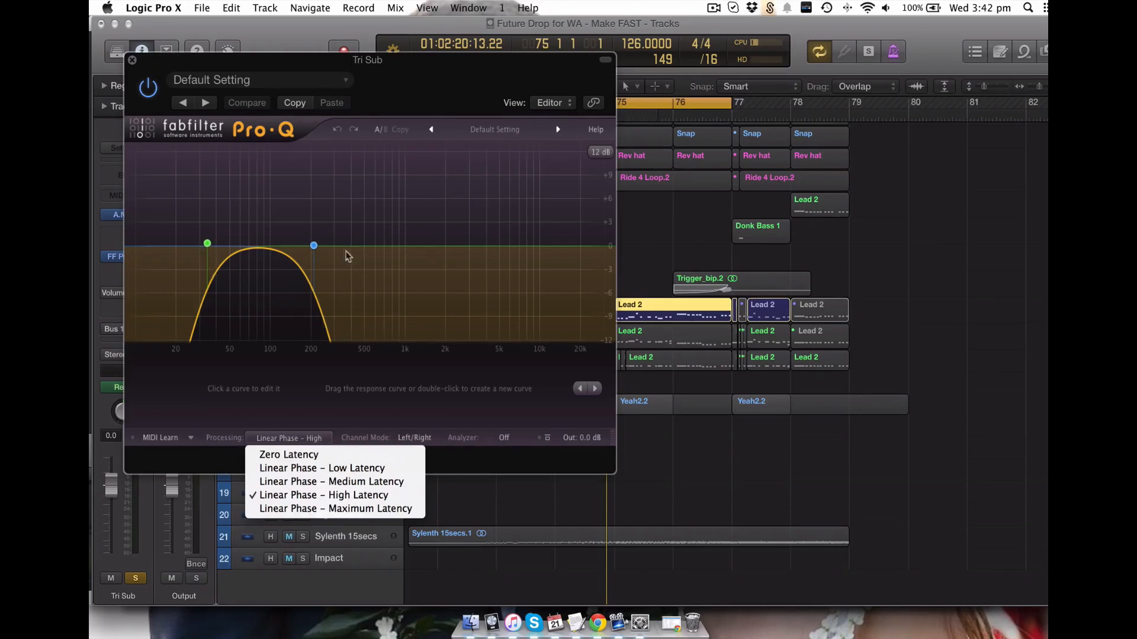
pyautogui.click(155, 100)
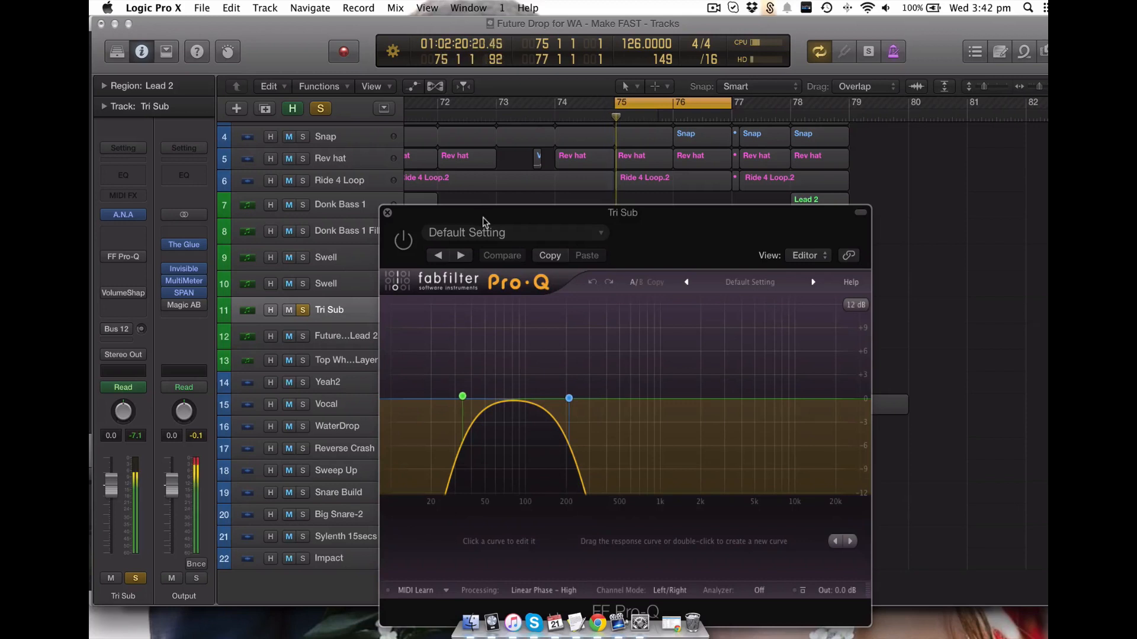
pyautogui.click(402, 241)
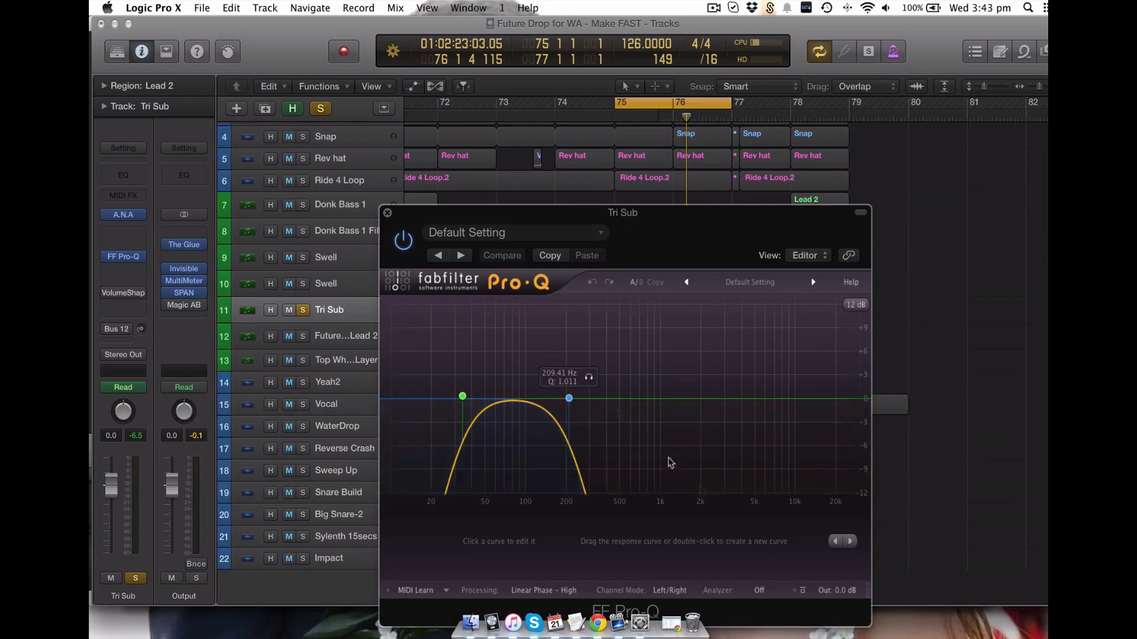
# Step: Close FF Pro-Q and compare Tri Sub with its Bus 12 Sub Enhancer send enabled and bypassed, leaving the send enabled
pyautogui.click(115, 329)
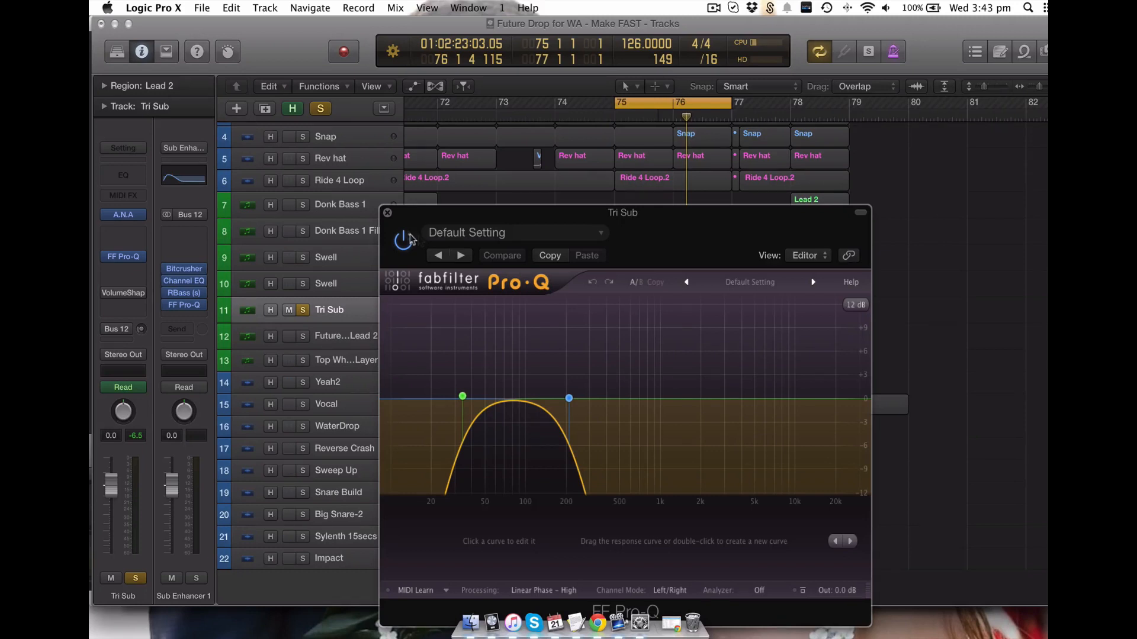
pyautogui.moveTo(424, 221); pyautogui.dragTo(403, 184)
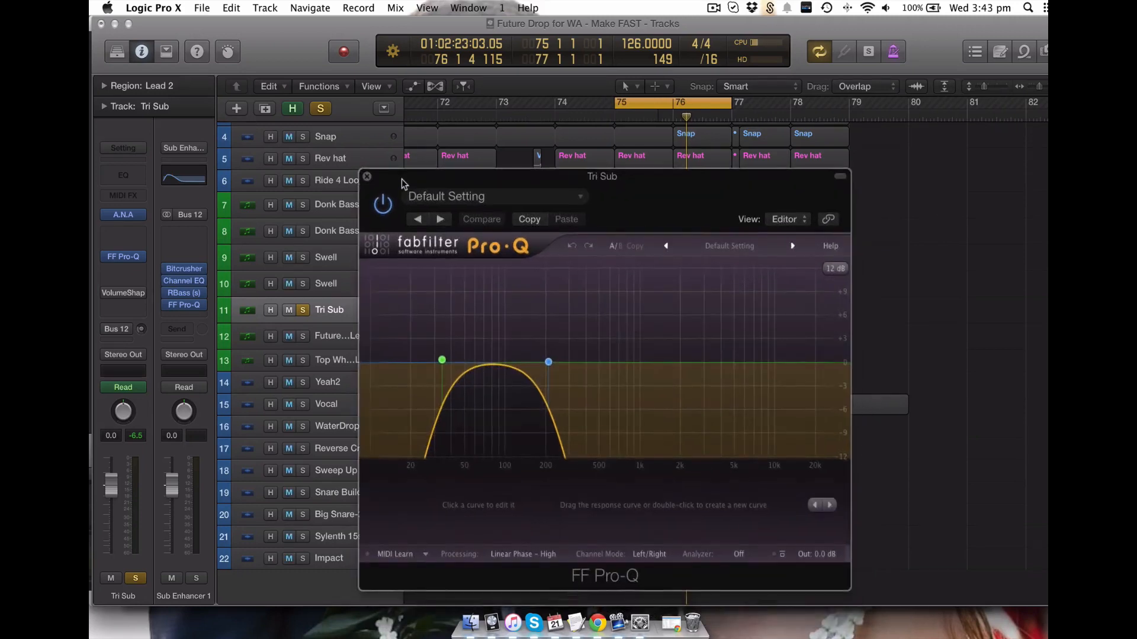
pyautogui.click(367, 177)
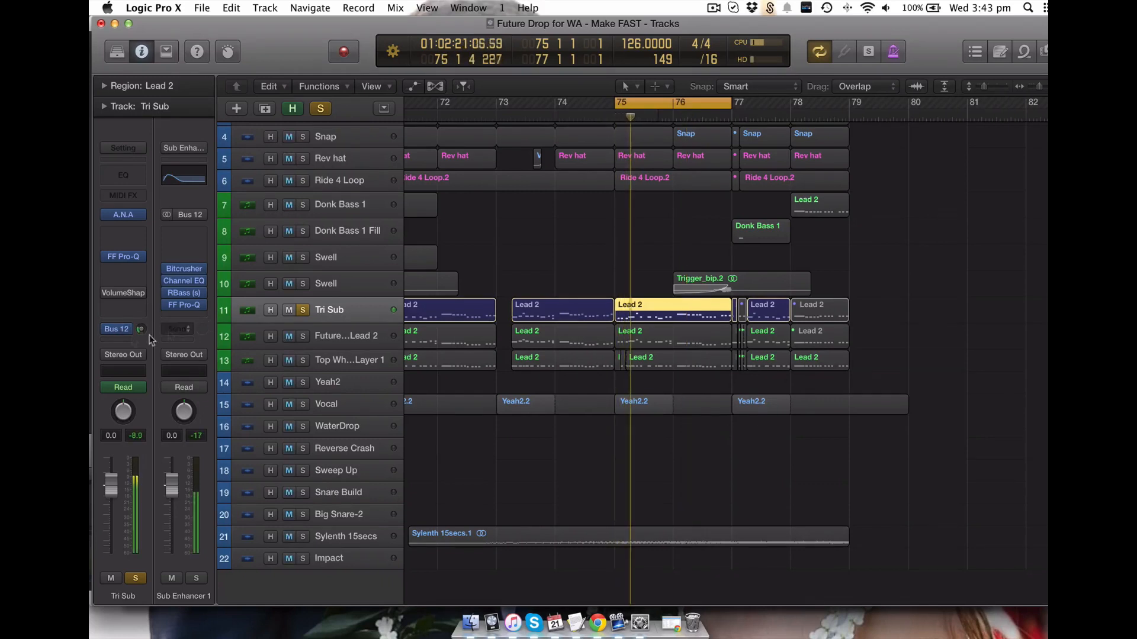
pyautogui.click(106, 330)
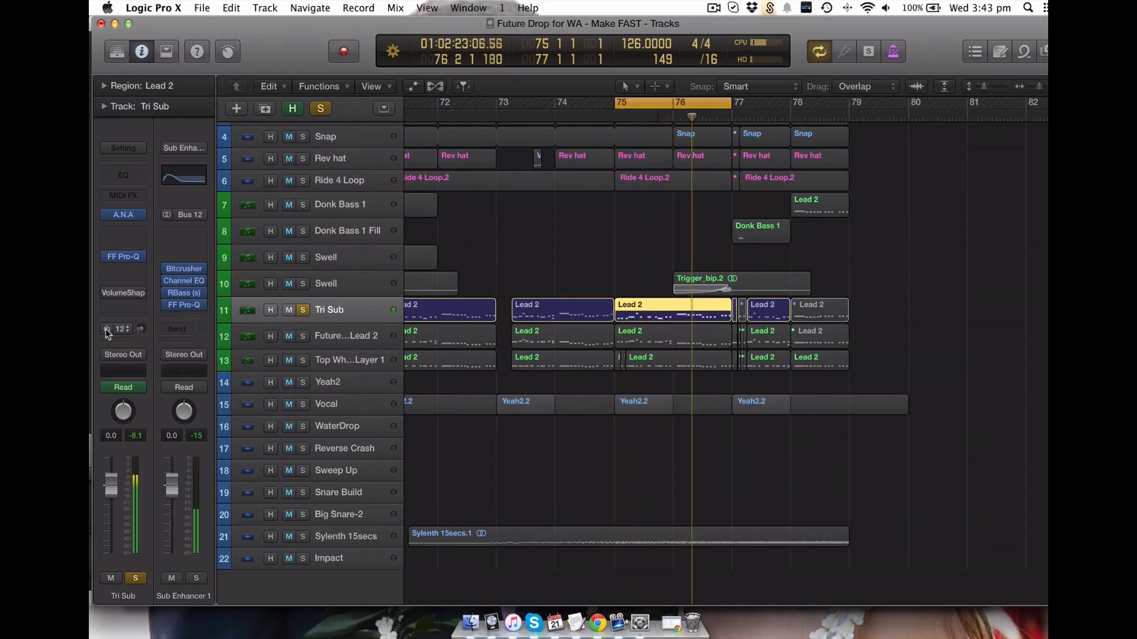
# Step: Inspect the Bitcrusher and Channel EQ settings on the Sub Enhancer 1 channel, closing each plug-in
pyautogui.click(183, 269)
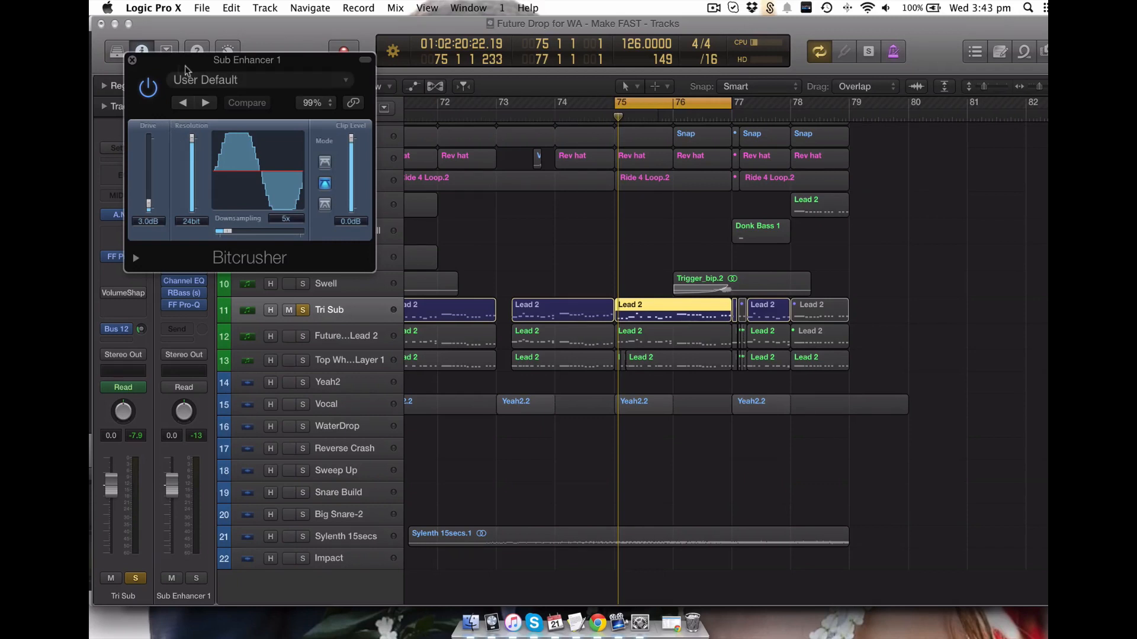
pyautogui.click(132, 60)
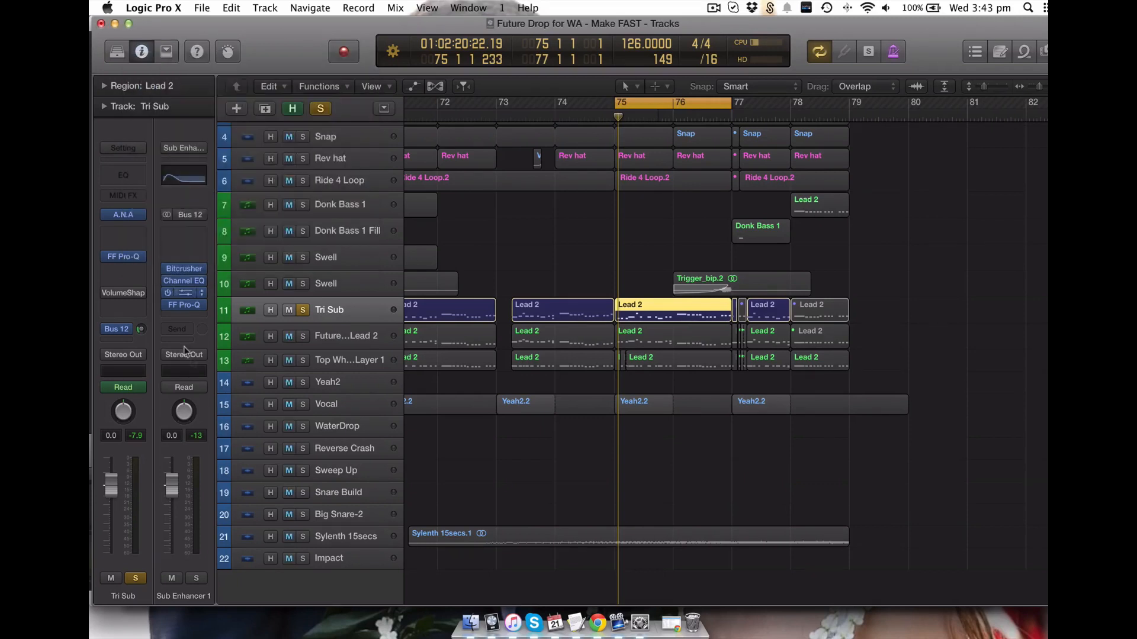
pyautogui.click(184, 281)
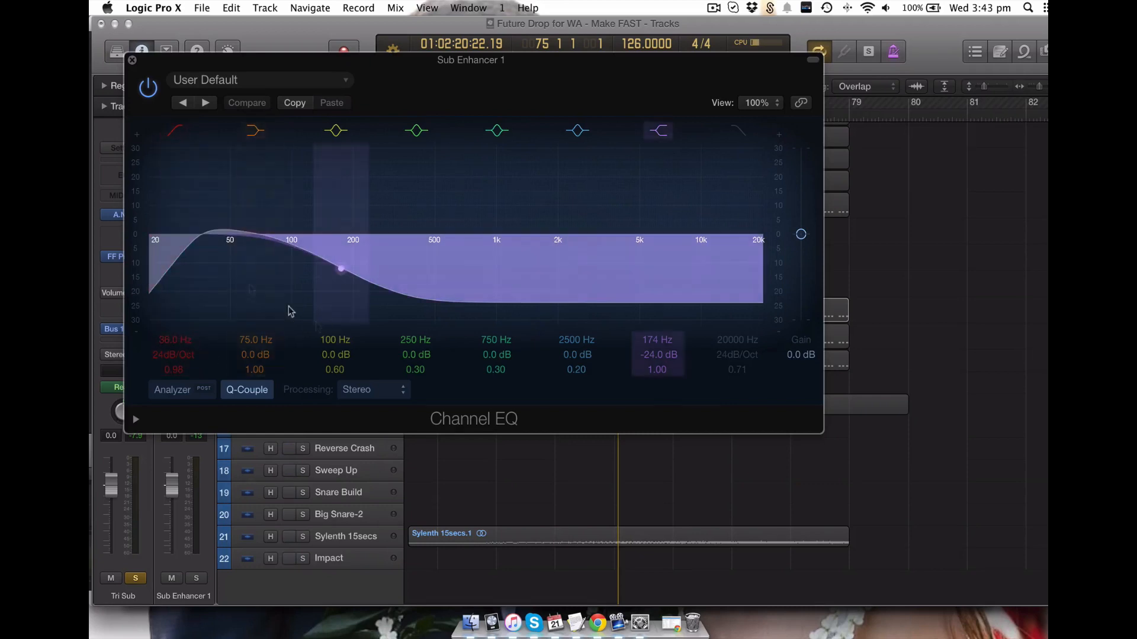
pyautogui.click(132, 60)
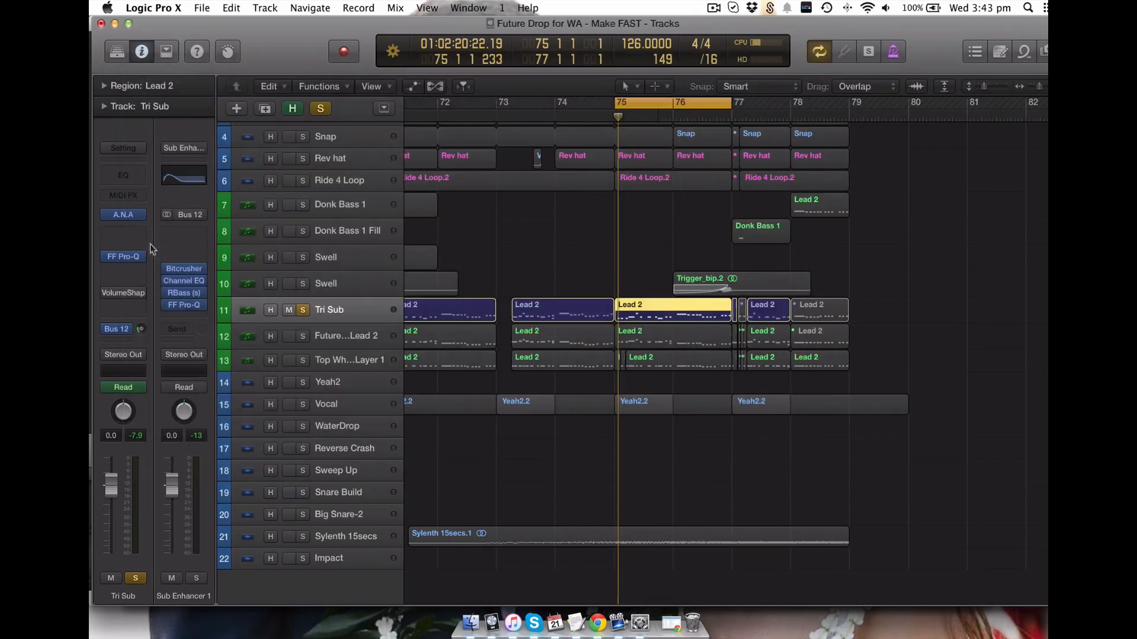
# Step: Inspect the RBass settings and the FF Pro-Q low-cut band on the Sub Enhancer 1 channel, closing each plug-in
pyautogui.click(184, 293)
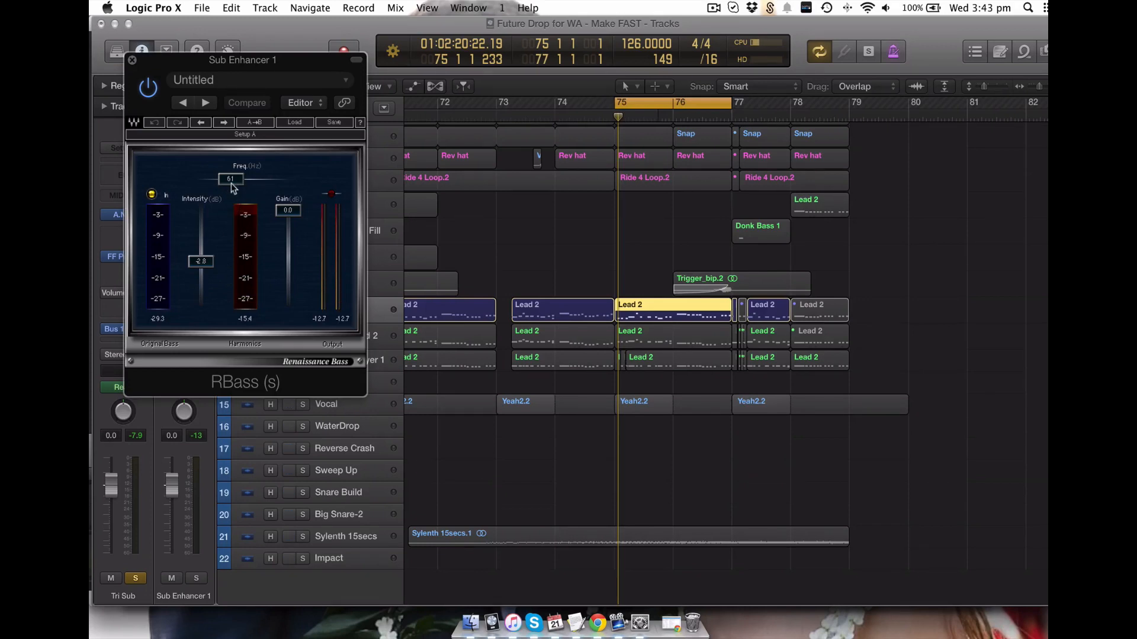
pyautogui.click(132, 60)
pyautogui.click(185, 305)
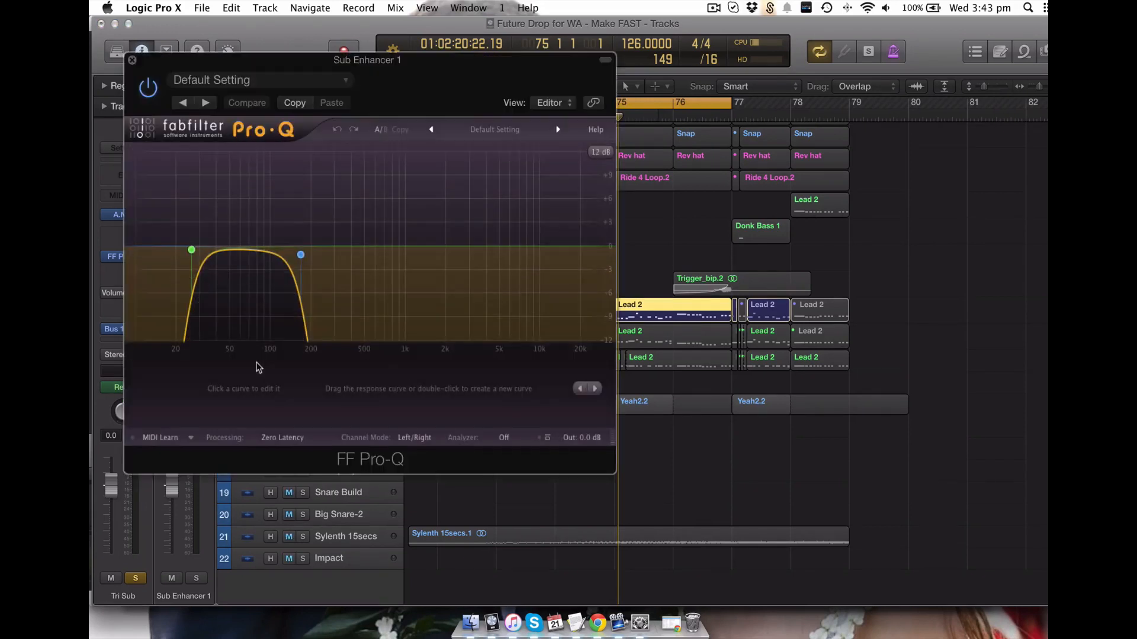
pyautogui.click(192, 250)
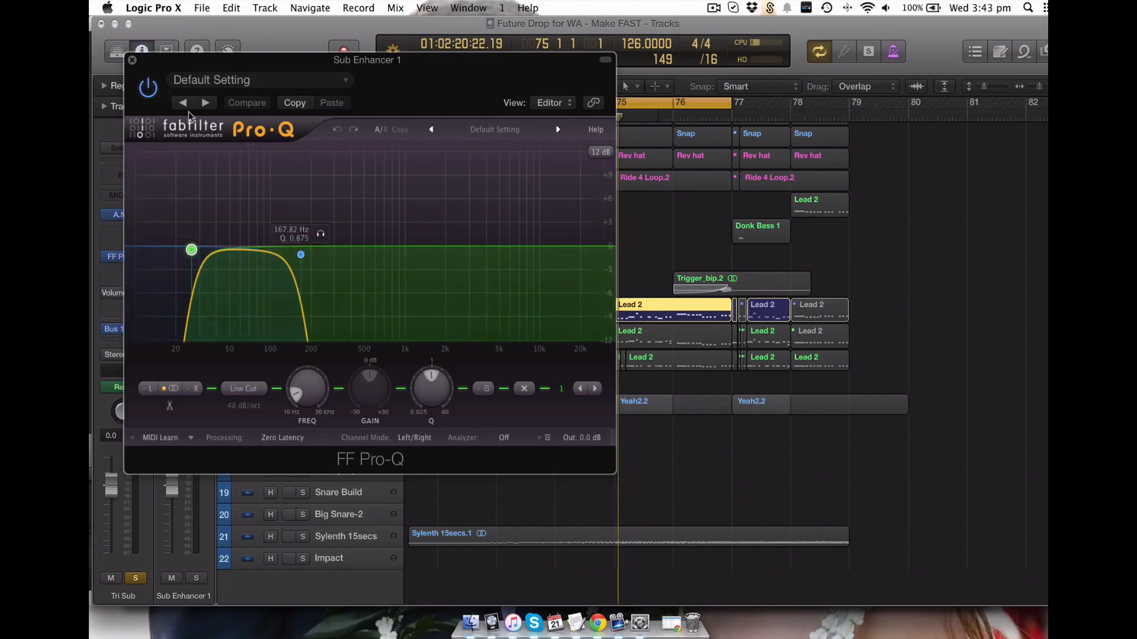
pyautogui.click(133, 61)
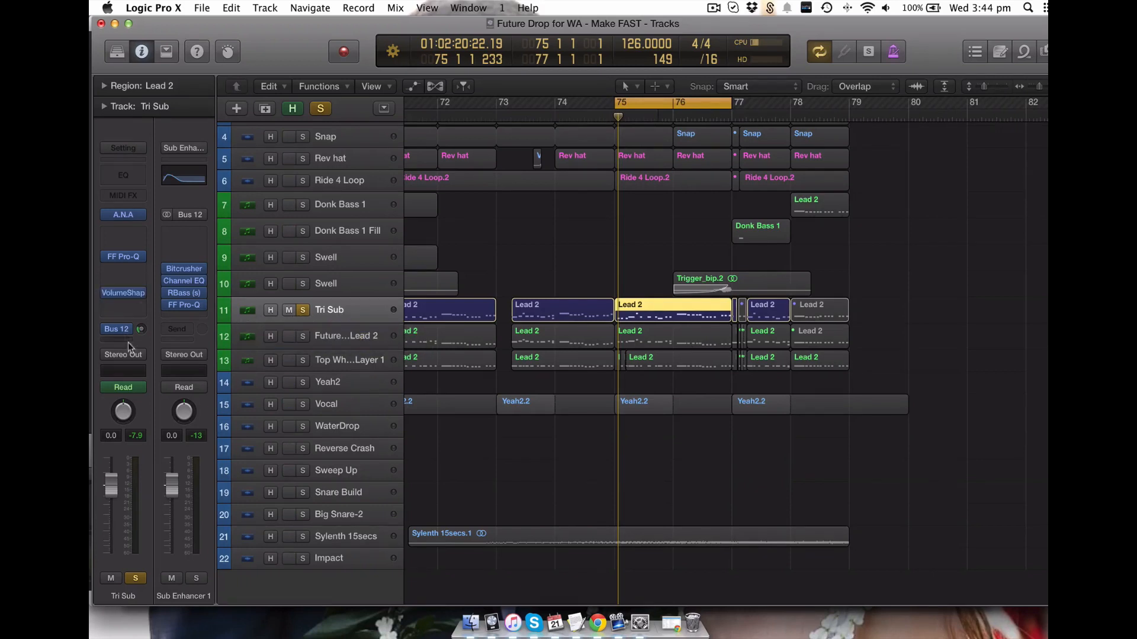
# Step: Solo Future House Lead 2 and Top Whitenoise Layer 1 alongside Tri Sub, play the layers together, and set the cycle range to bars 73–77
pyautogui.click(300, 341)
pyautogui.click(302, 361)
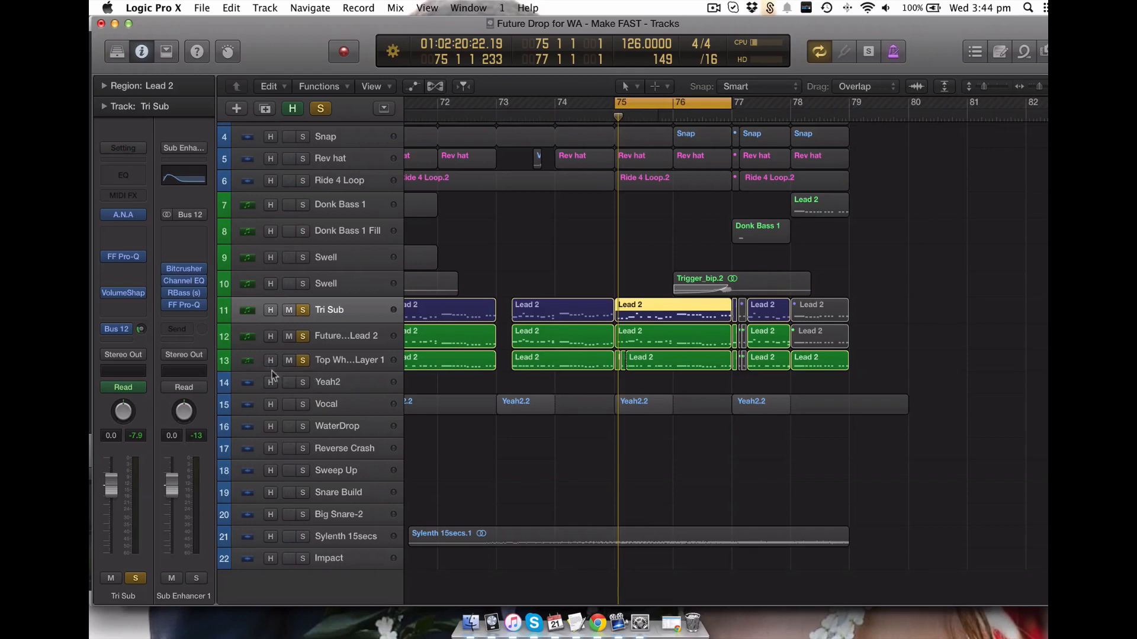
pyautogui.press('space')
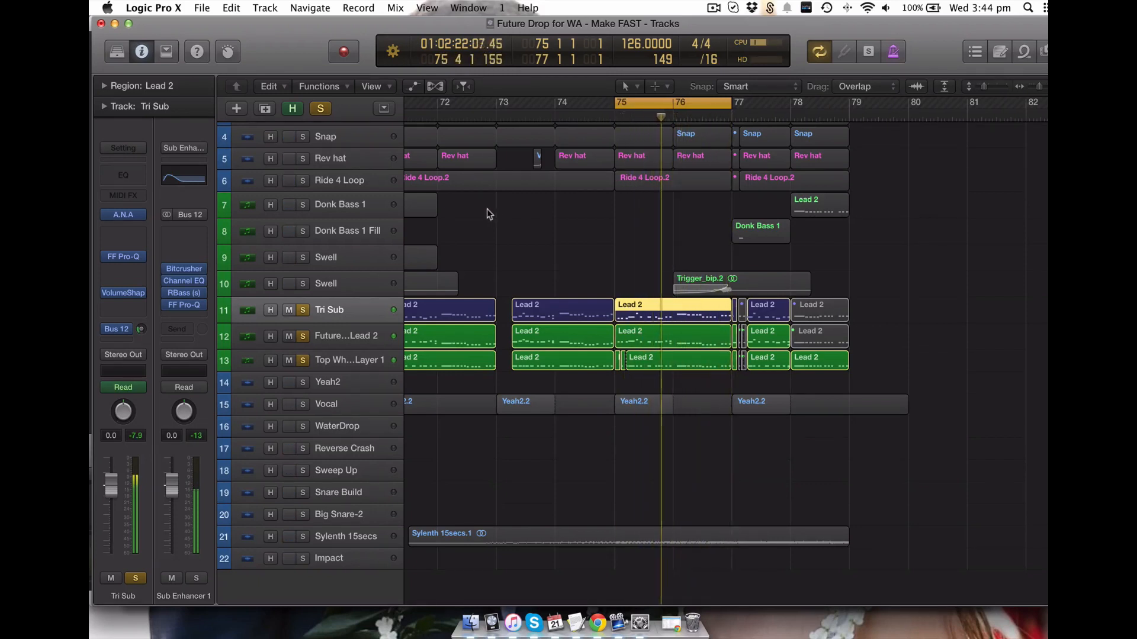
pyautogui.press('space')
pyautogui.moveTo(497, 105); pyautogui.dragTo(730, 157)
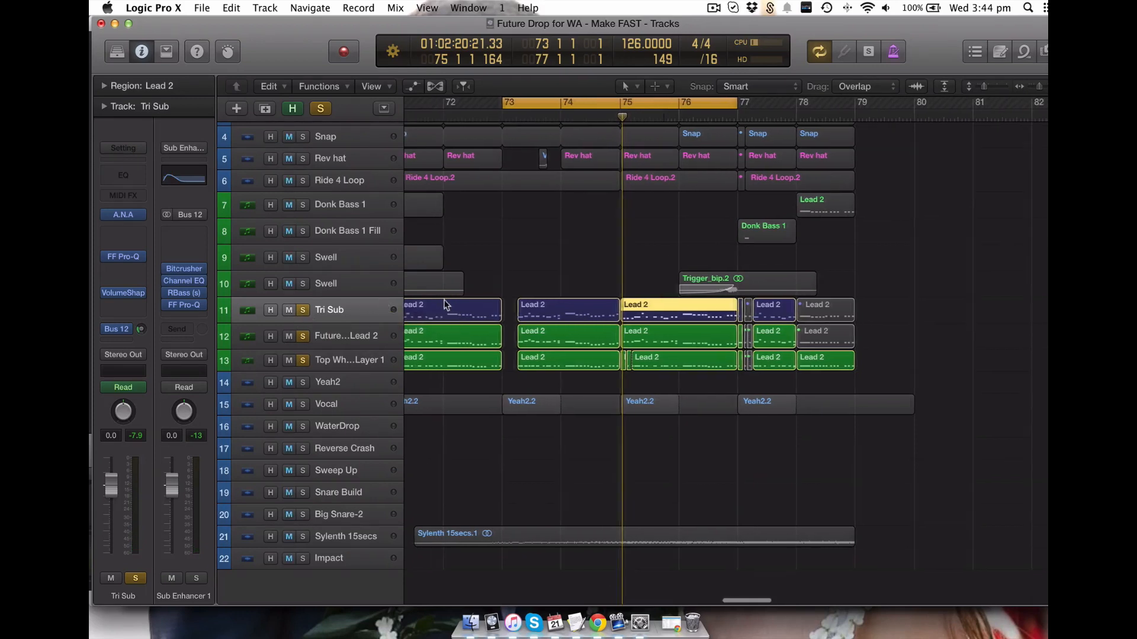
pyautogui.hscroll(-5, 442, 299)
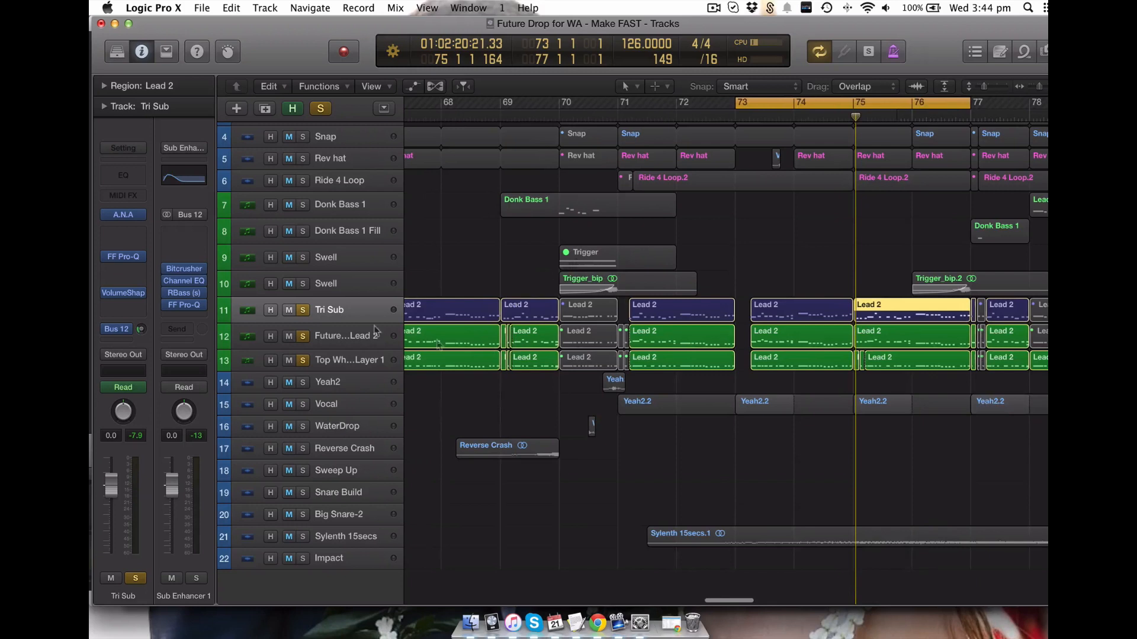
# Step: Clear the current solos, set the cycle range to bar 70, and play Donk Bass 1 soloed
pyautogui.keyDown('alt'); pyautogui.click(303, 311); pyautogui.keyUp('alt')
pyautogui.moveTo(479, 178); pyautogui.dragTo(616, 312)
pyautogui.moveTo(598, 105); pyautogui.dragTo(734, 106)
pyautogui.click(330, 215)
pyautogui.press('space')
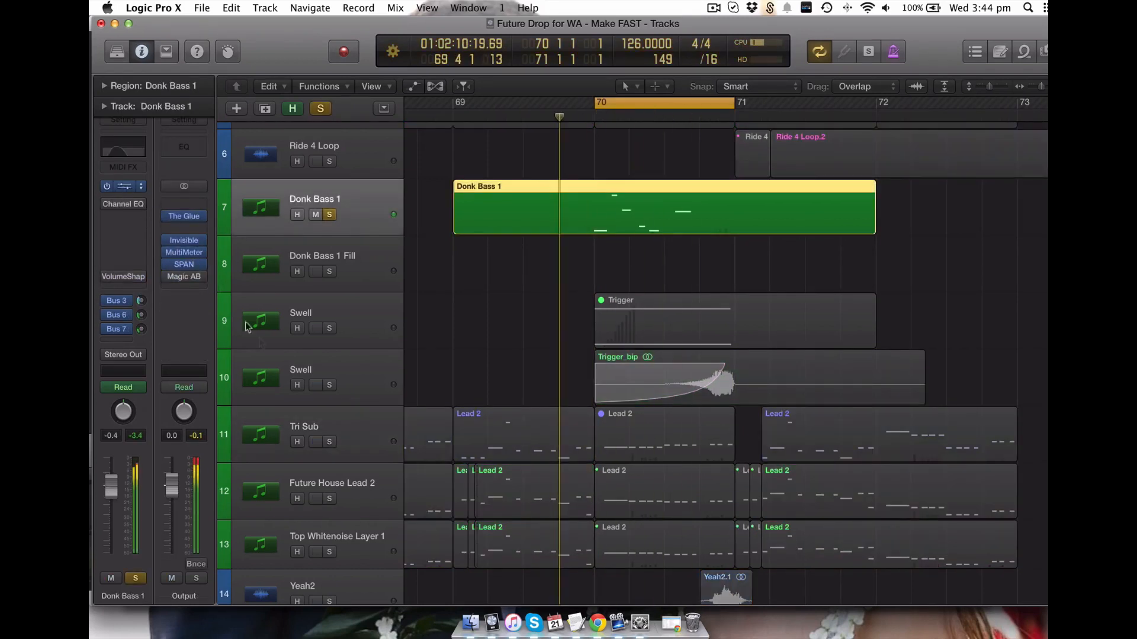
# Step: Open Spire on Donk Bass 1 and examine oscillator 4 and its list of wave modes, leaving Classic selected
pyautogui.click(123, 186)
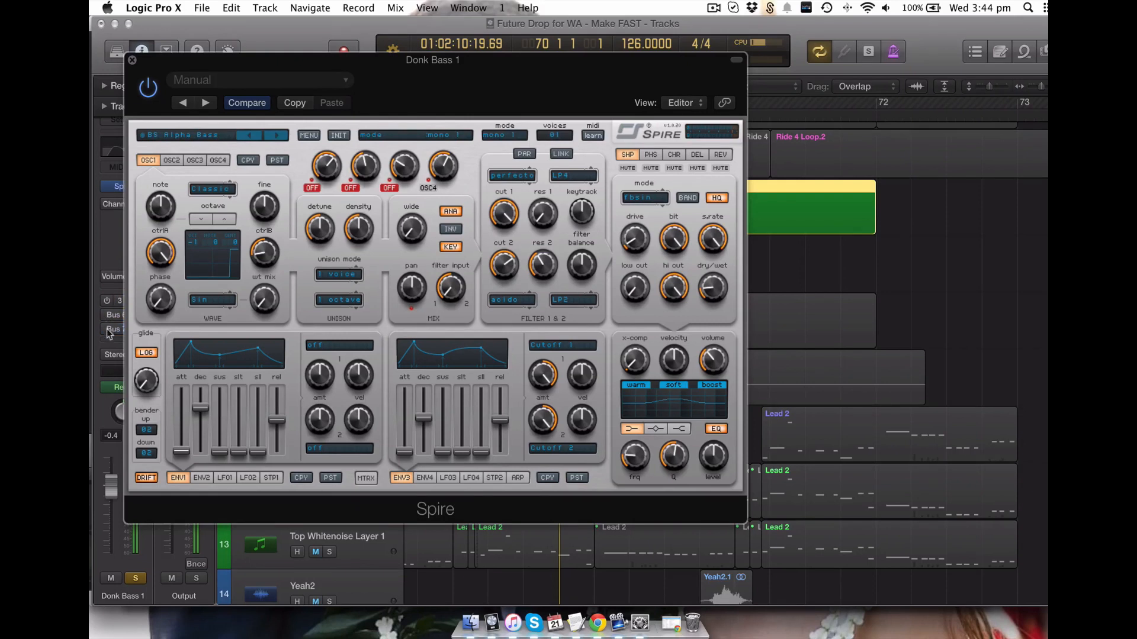
pyautogui.moveTo(241, 67); pyautogui.dragTo(414, 163)
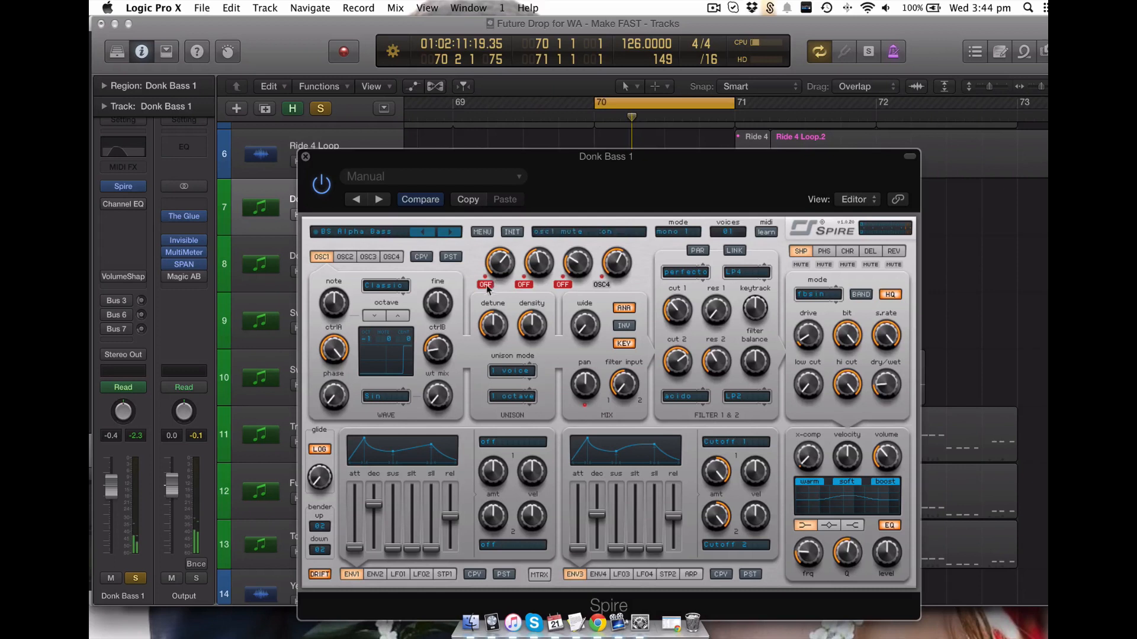
pyautogui.click(386, 259)
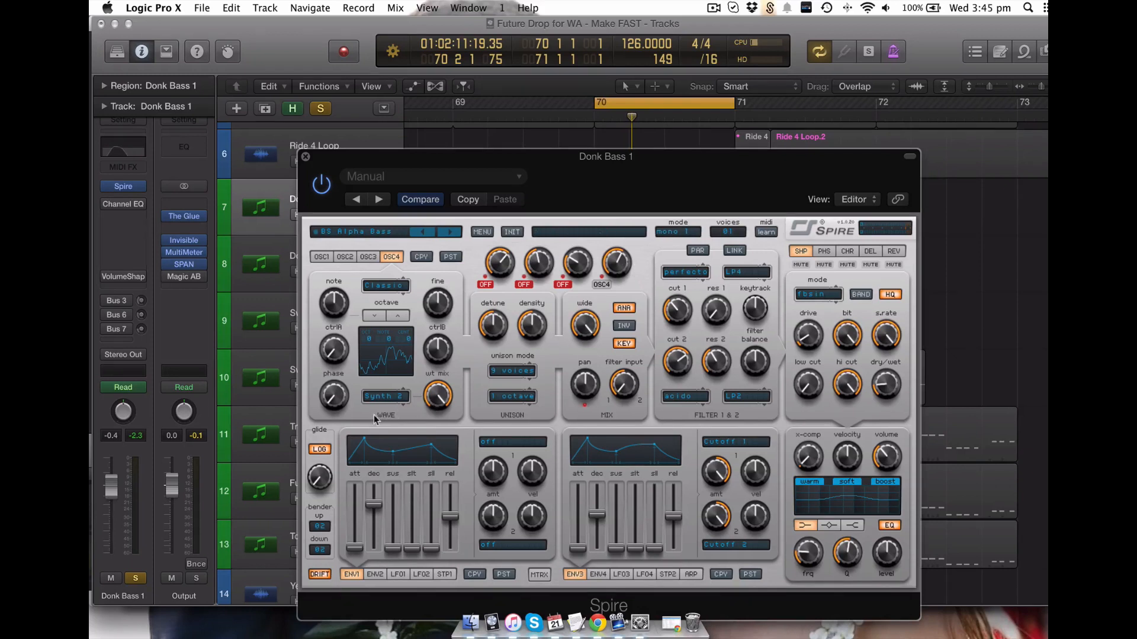
pyautogui.click(391, 287)
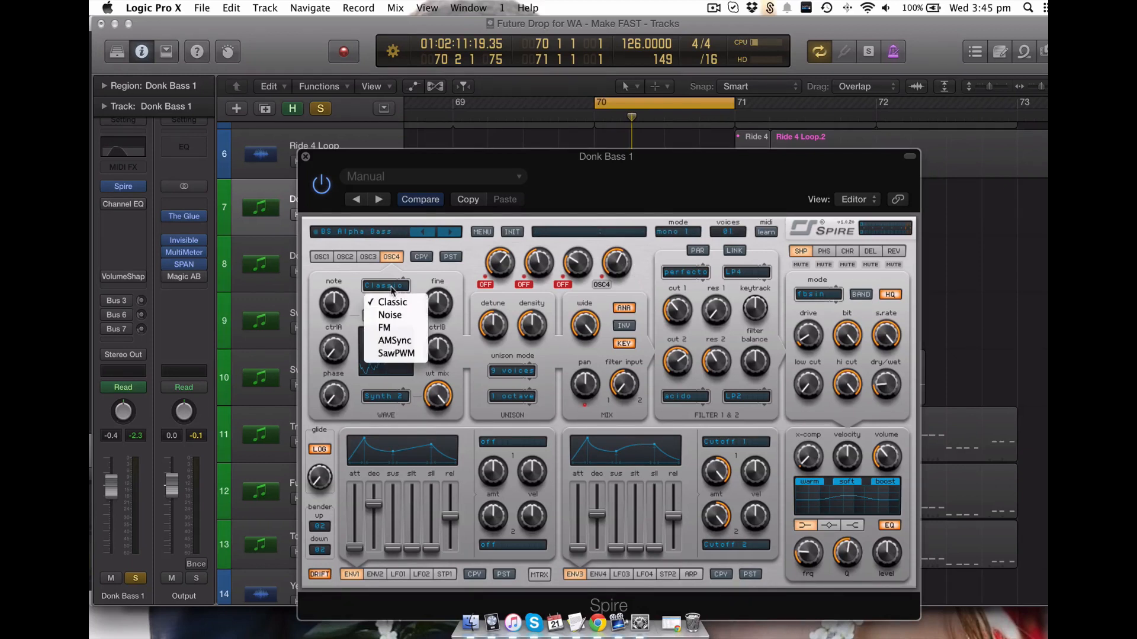
pyautogui.click(338, 288)
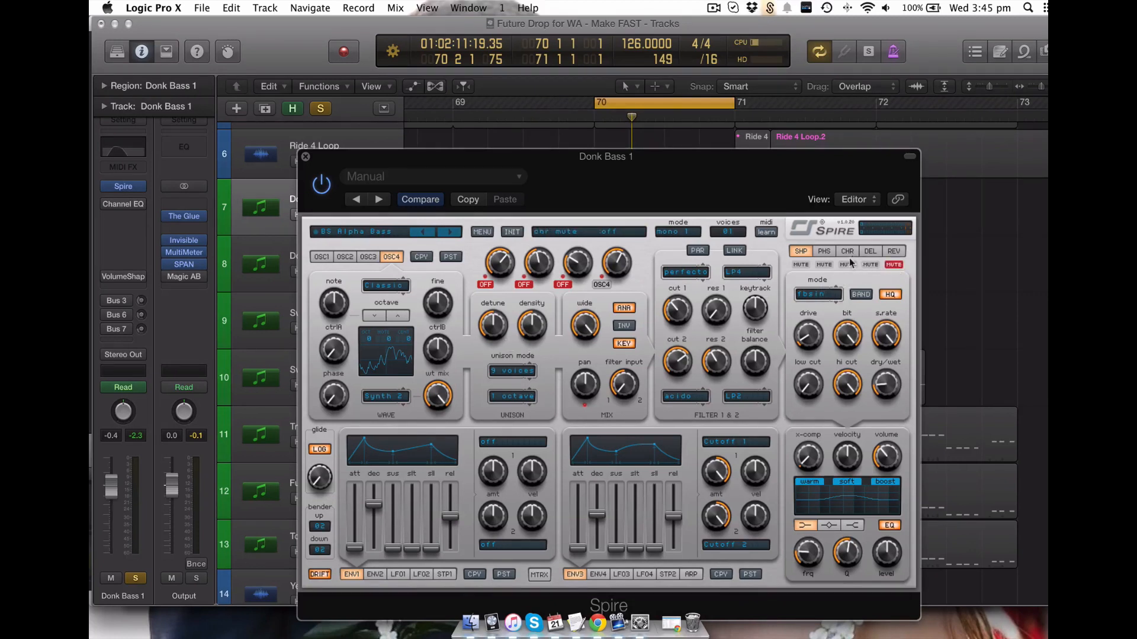
# Step: Look through Spire's reverb, delay, chorus and phaser effect settings for the Donk Bass 1 patch
pyautogui.click(893, 251)
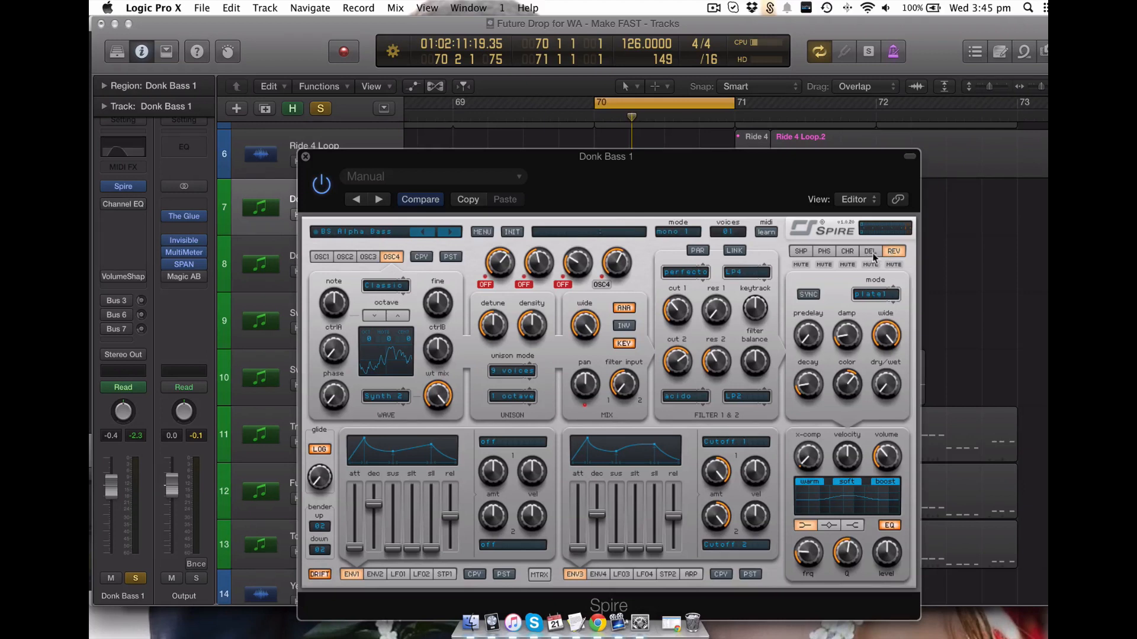
pyautogui.click(871, 253)
pyautogui.click(846, 255)
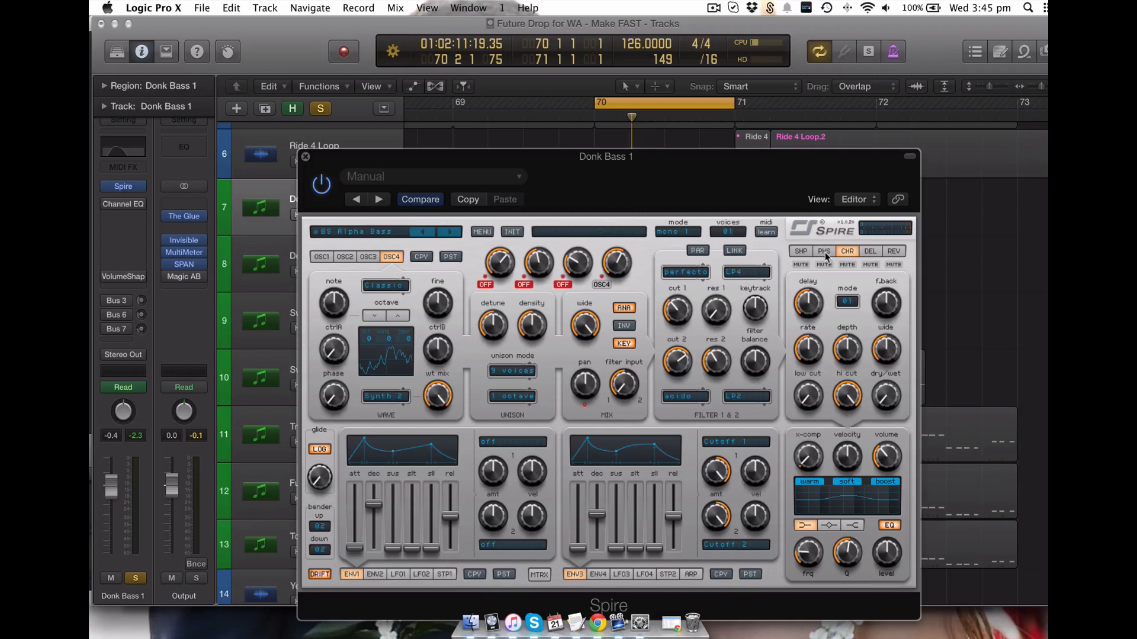
pyautogui.click(825, 253)
pyautogui.click(870, 254)
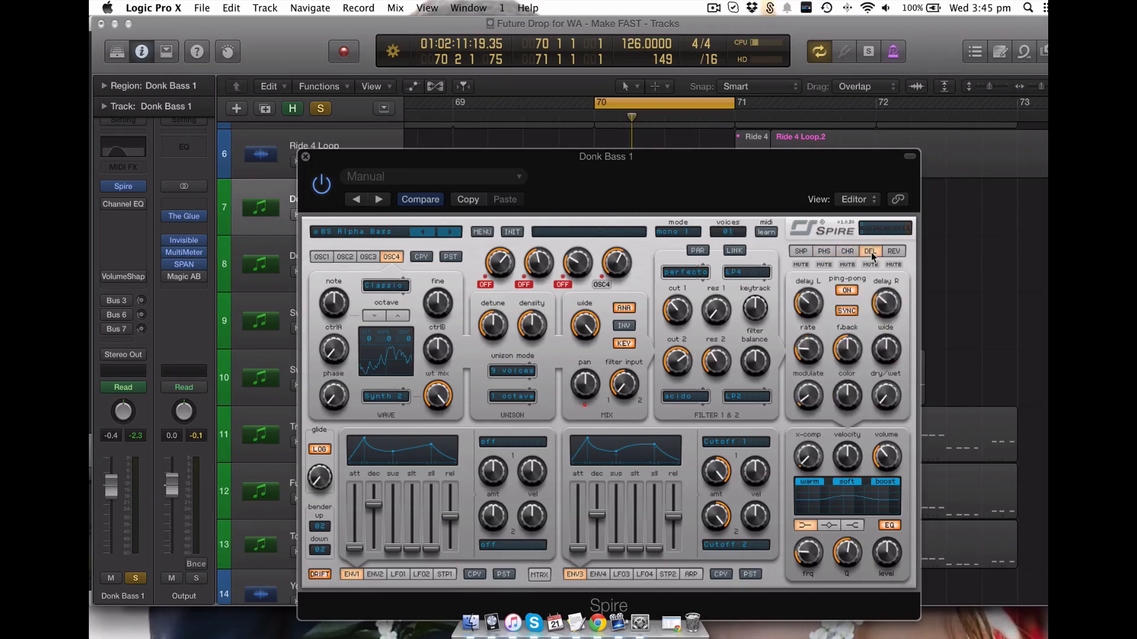
# Step: Mute the reverb, delay and chorus in Donk Bass 1's Spire, check its phaser and shaper pages, and close the synth
pyautogui.click(895, 252)
pyautogui.click(894, 264)
pyautogui.click(870, 251)
pyautogui.click(867, 265)
pyautogui.click(847, 251)
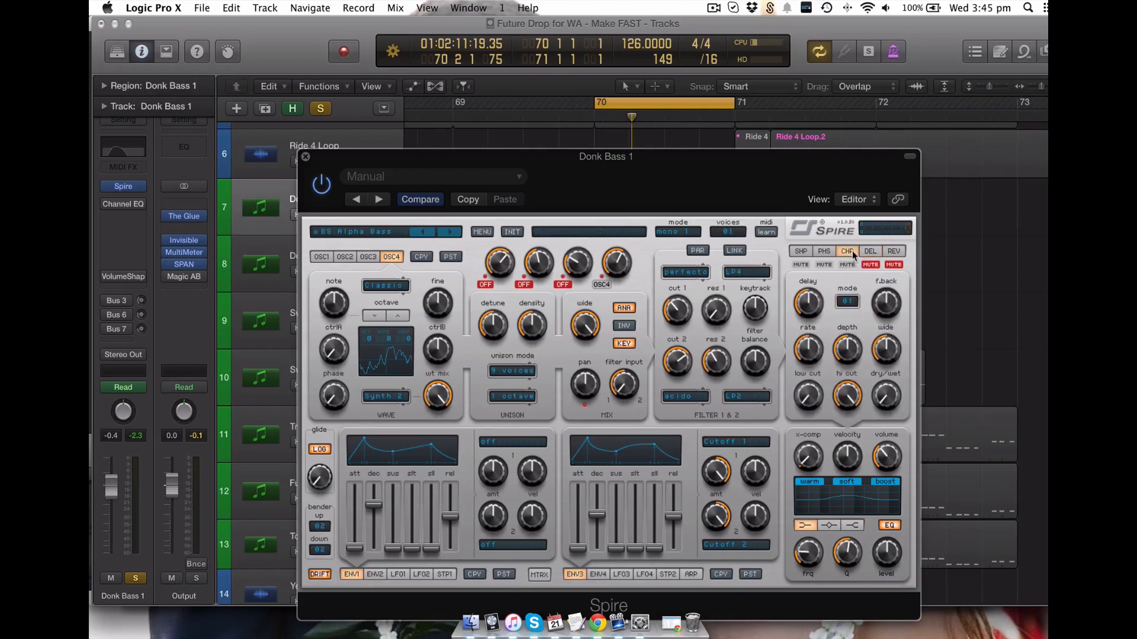
pyautogui.click(826, 252)
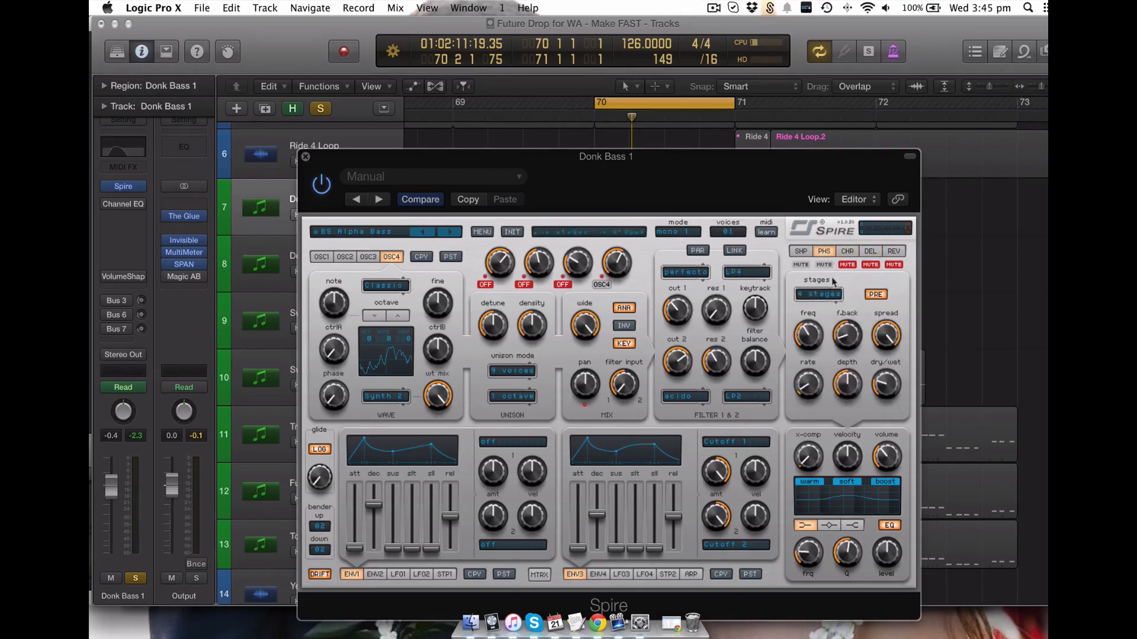
pyautogui.click(801, 252)
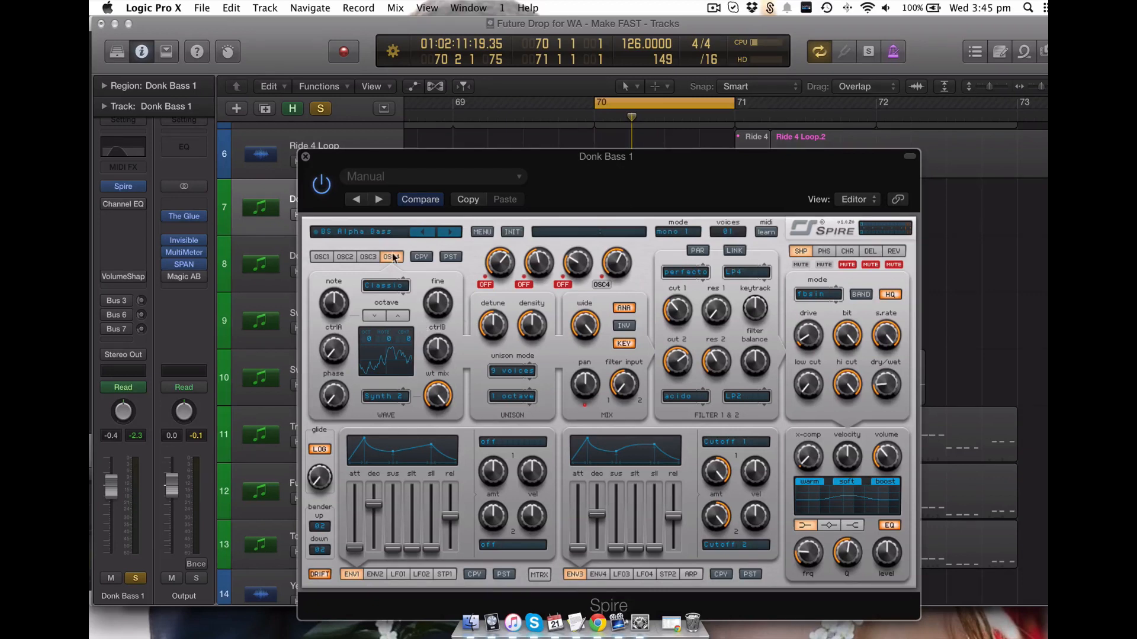
pyautogui.click(305, 157)
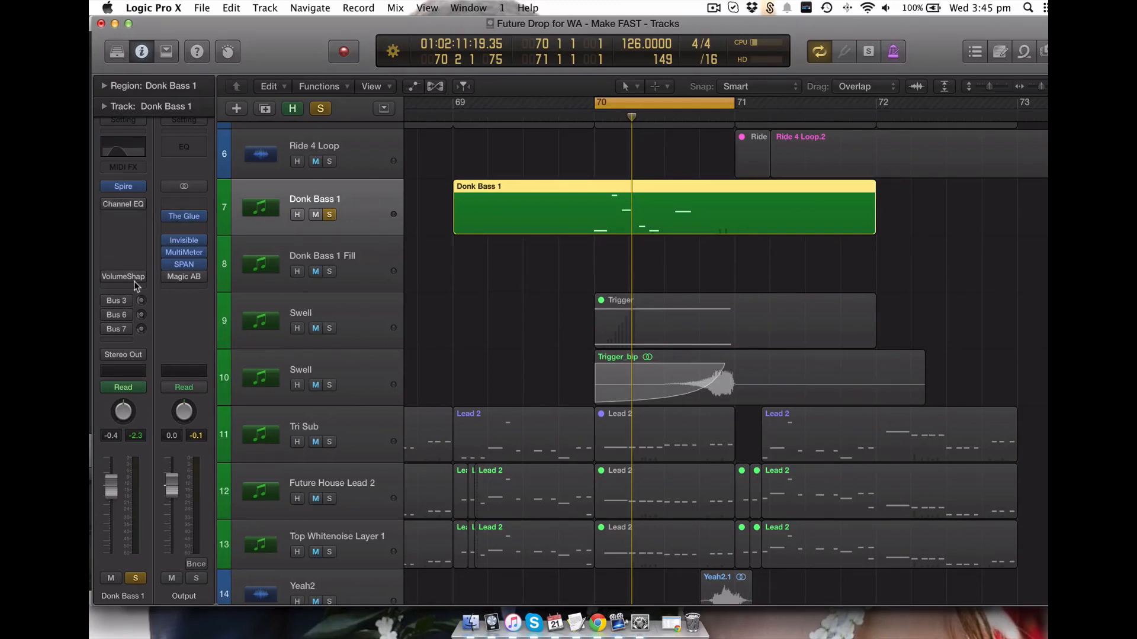
# Step: Enable the Bus 3, Bus 6 and Bus 7 sends on Donk Bass 1 and play the processed sound
pyautogui.click(114, 301)
pyautogui.click(120, 304)
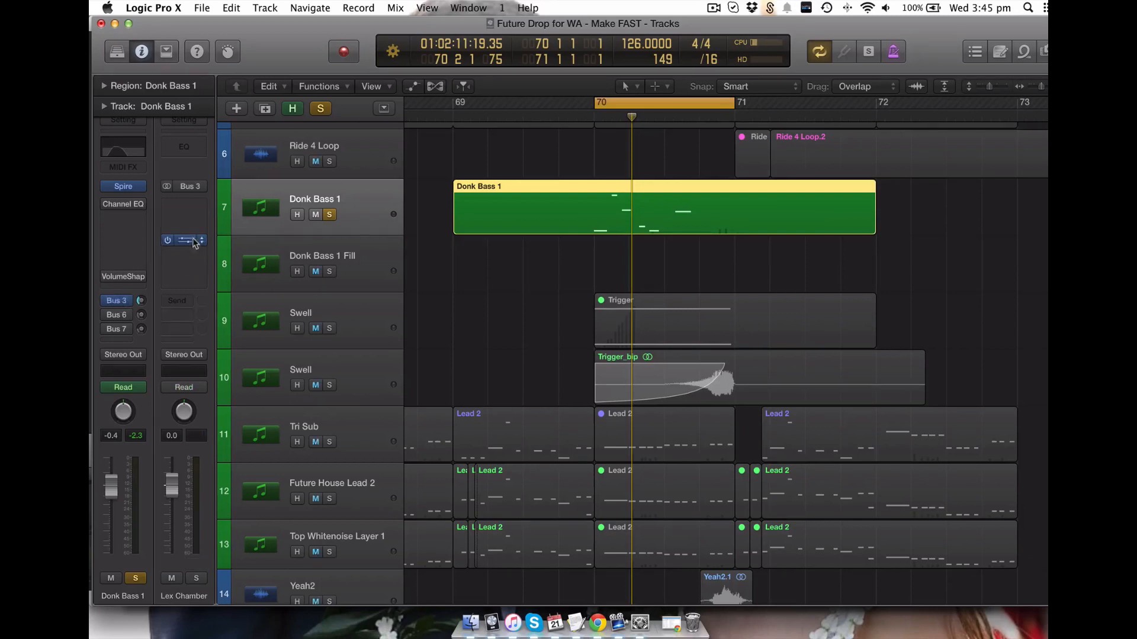
pyautogui.click(116, 314)
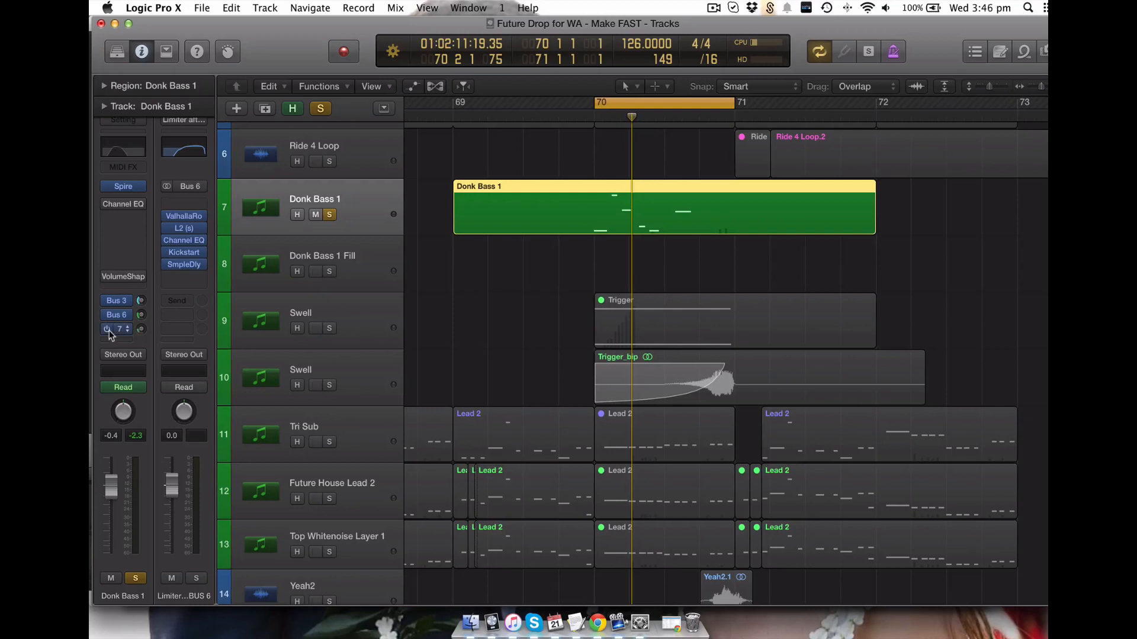
pyautogui.press('space')
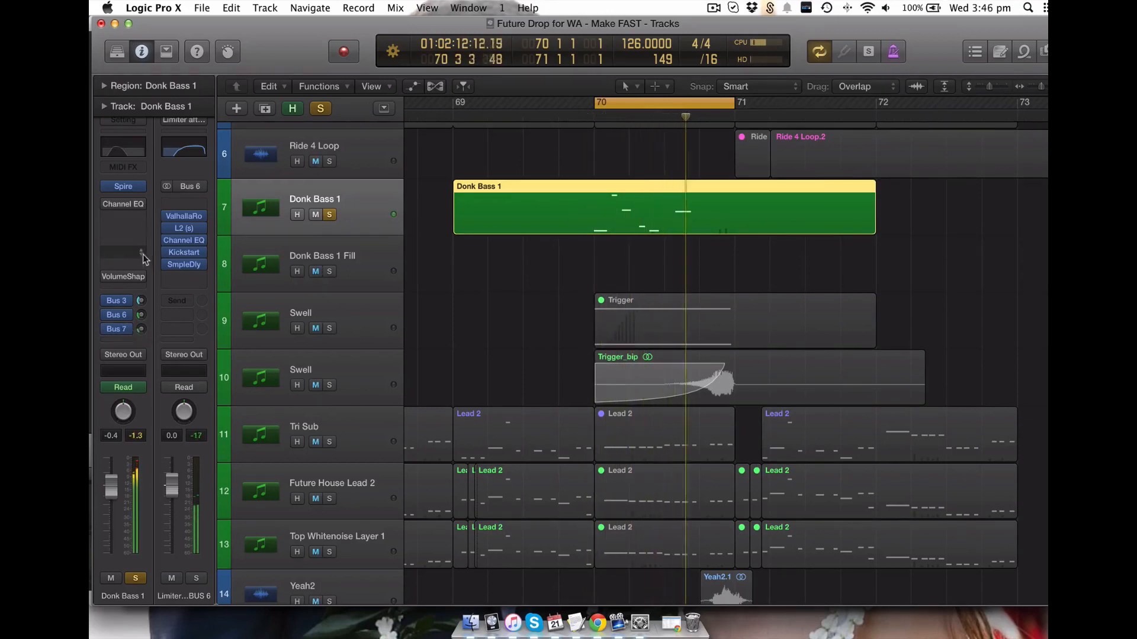
pyautogui.press('space')
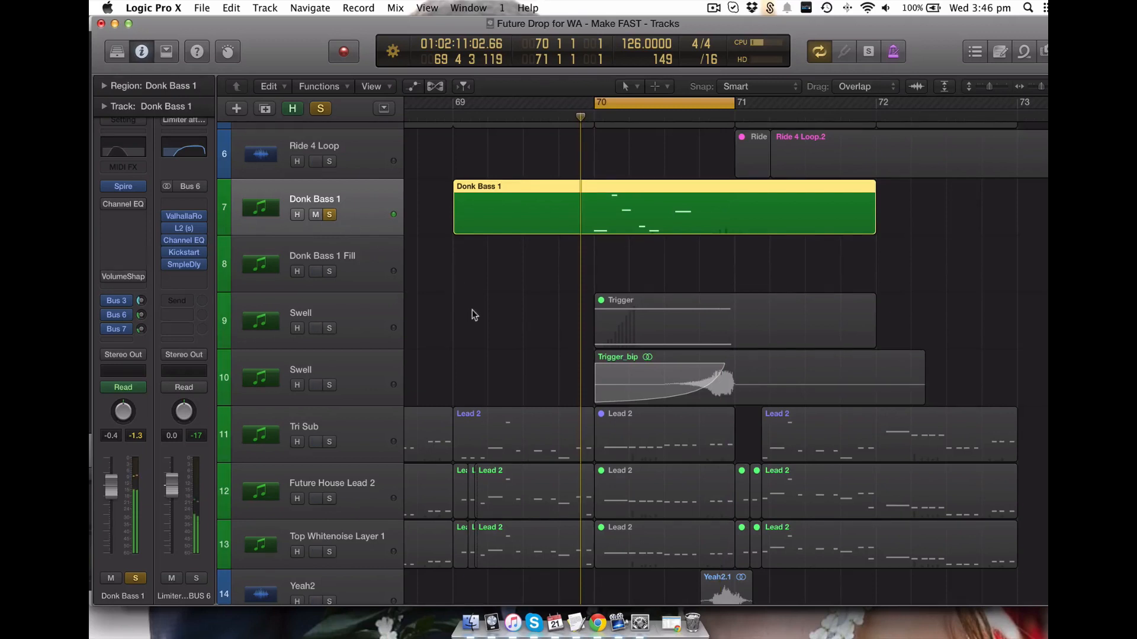
# Step: Solo only the Swell track with the Trigger_bip audio, extend the cycle end to about beat 2 of bar 71, and play it
pyautogui.keyDown('alt'); pyautogui.click(329, 385); pyautogui.keyUp('alt')
pyautogui.moveTo(737, 107); pyautogui.dragTo(791, 112)
pyautogui.press('space')
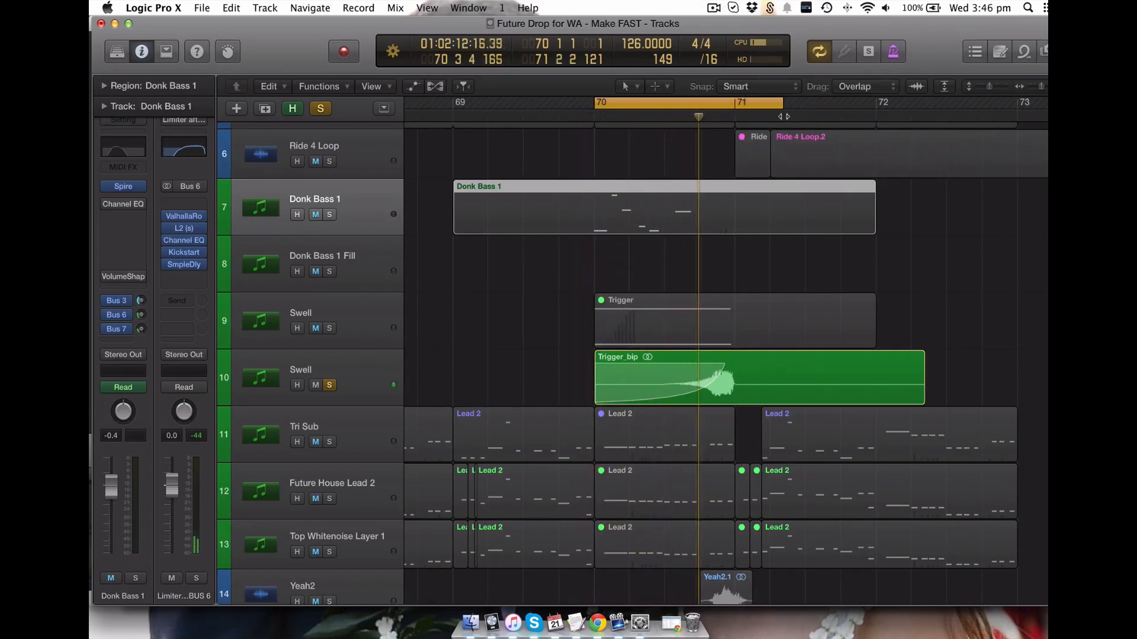
pyautogui.press('space')
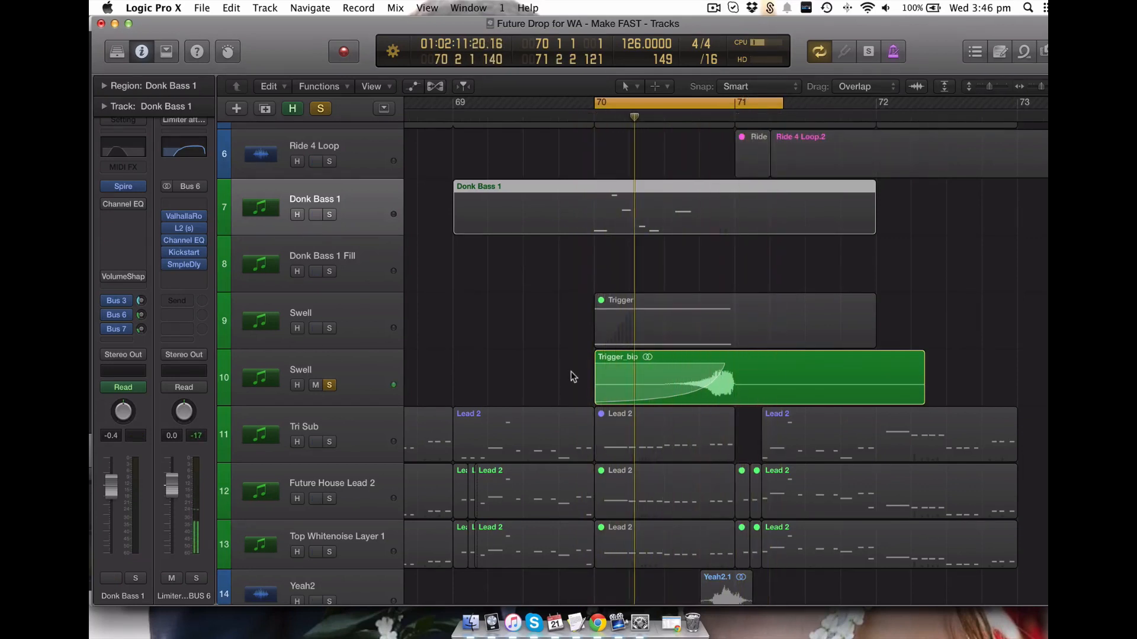
pyautogui.press('space')
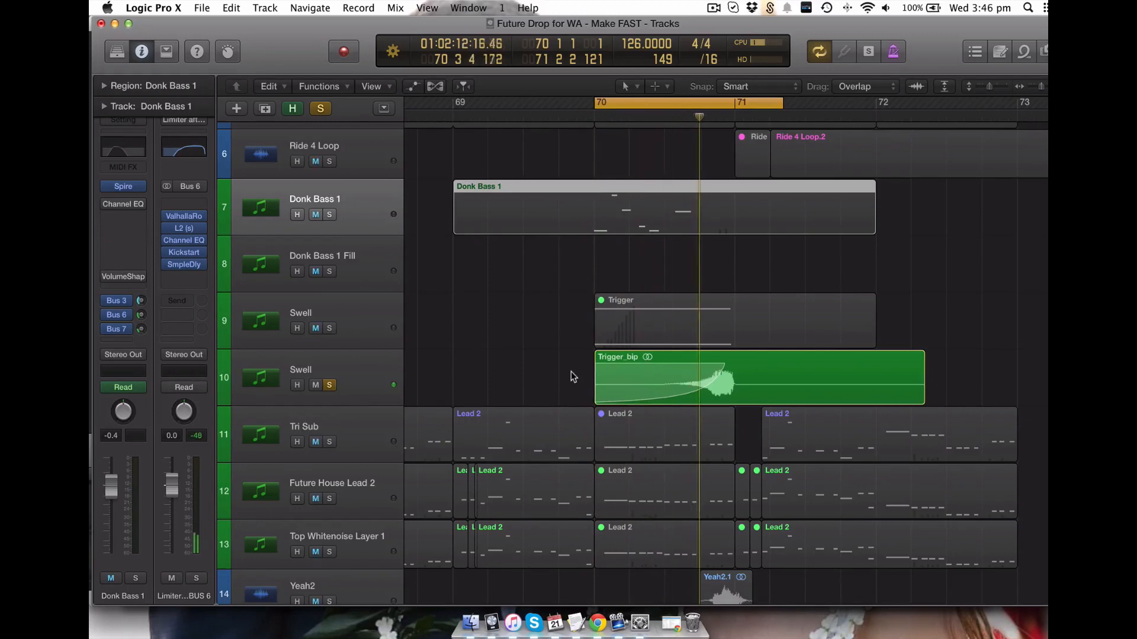
# Step: Move the solo from the bounced Swell track to the Swell instrument on track 9, unmute its Trigger region, and play it
pyautogui.click(354, 304)
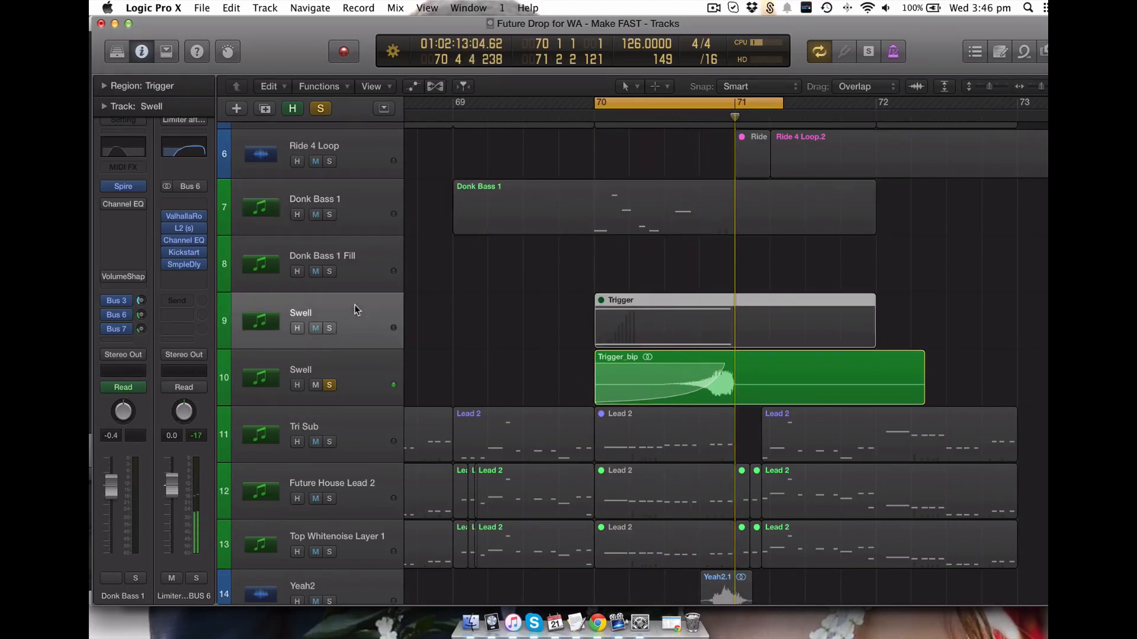
pyautogui.click(329, 386)
pyautogui.click(329, 328)
pyautogui.click(465, 326)
pyautogui.click(700, 333)
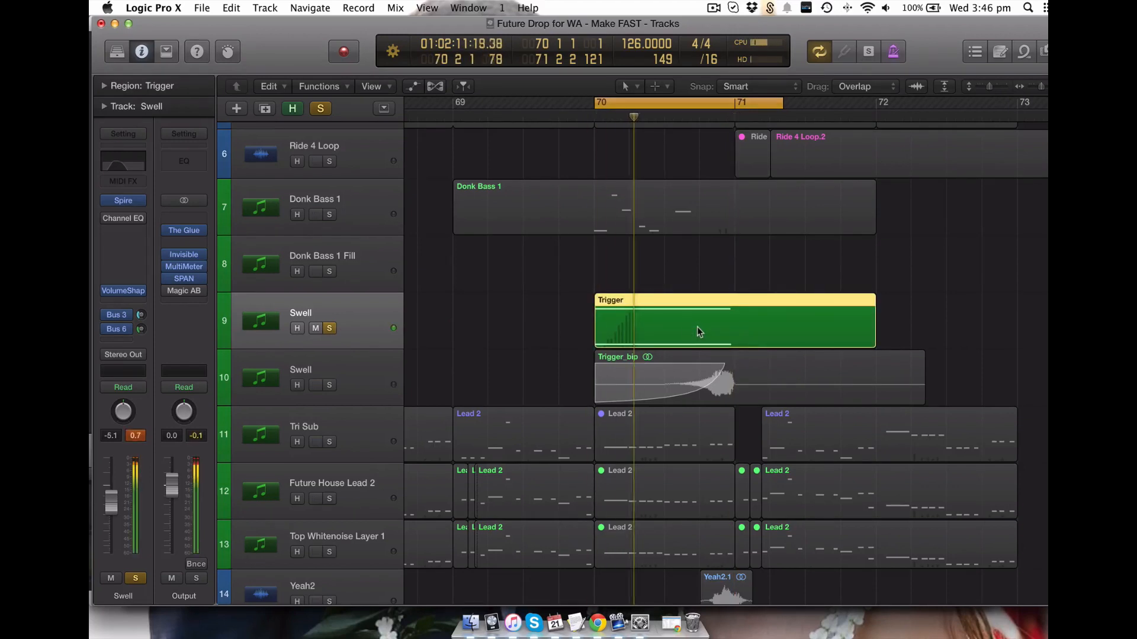
# Step: Reshape the Swell track's VolumeShaper curve to stay silent until mid-bar and rise to a peak near its end, play it, and close the plug-in
pyautogui.click(123, 291)
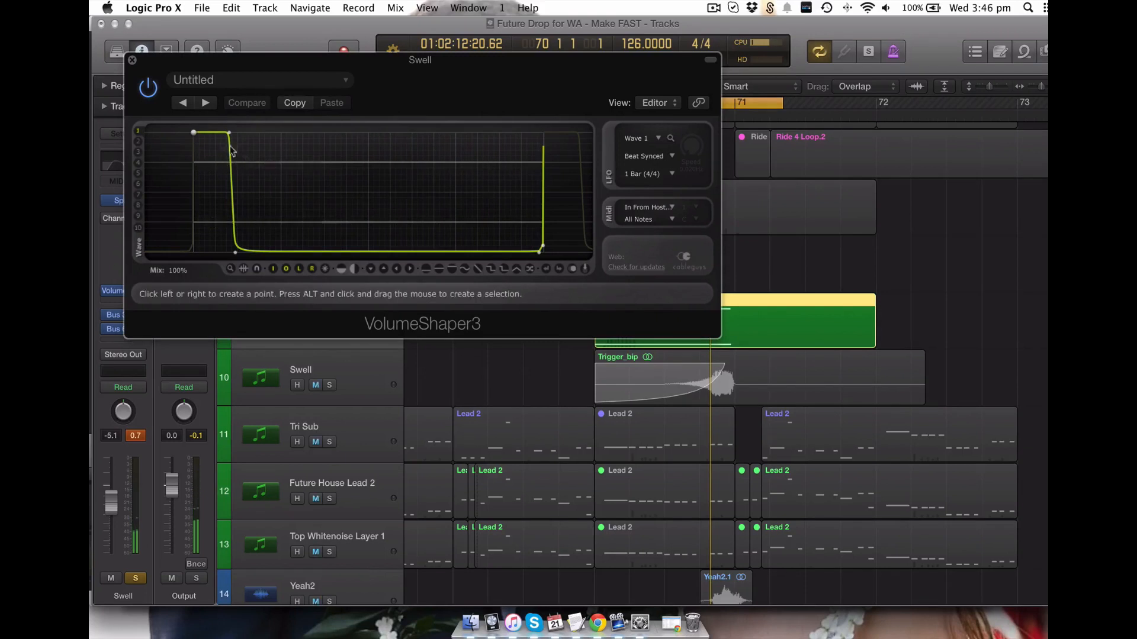
pyautogui.moveTo(194, 132); pyautogui.dragTo(539, 132)
pyautogui.moveTo(229, 132); pyautogui.dragTo(379, 252)
pyautogui.moveTo(450, 199); pyautogui.dragTo(482, 221)
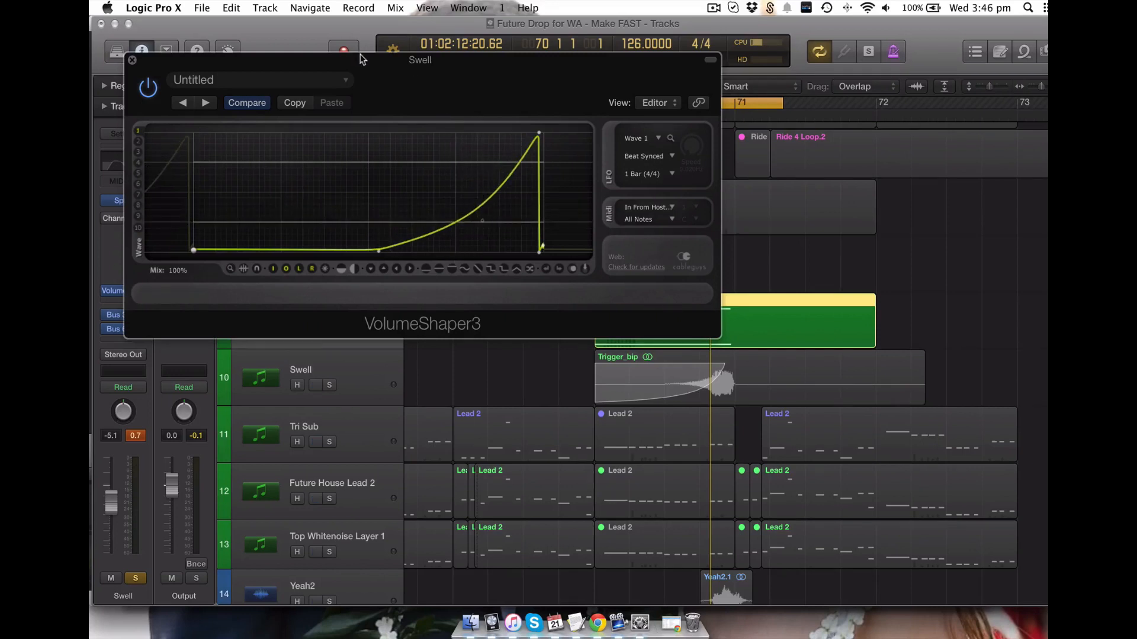
pyautogui.press('space')
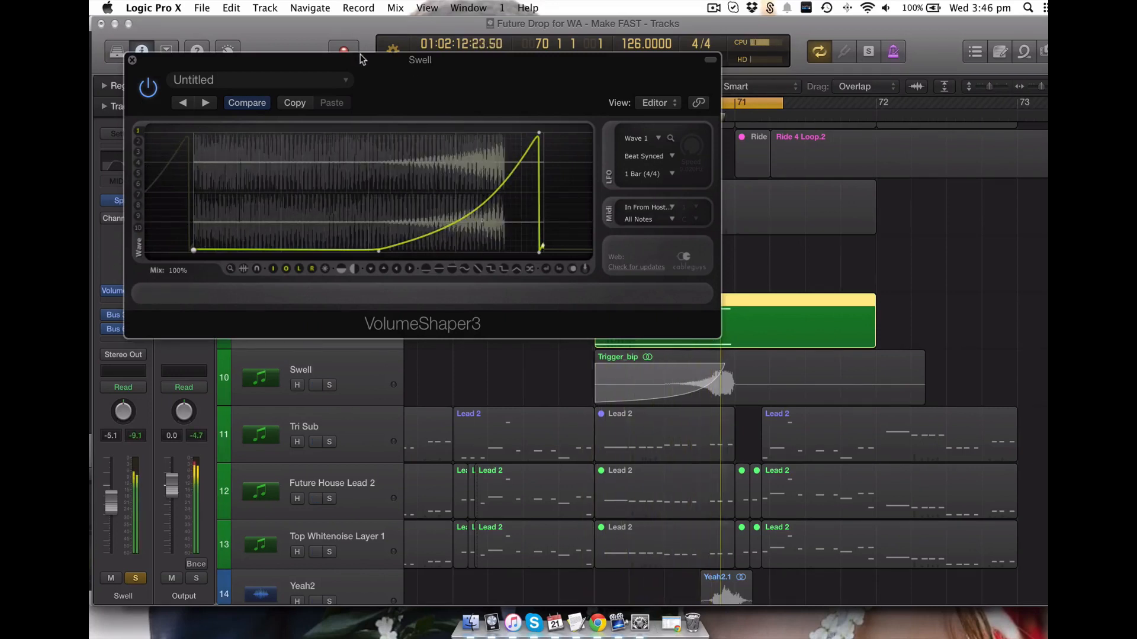
pyautogui.click(132, 61)
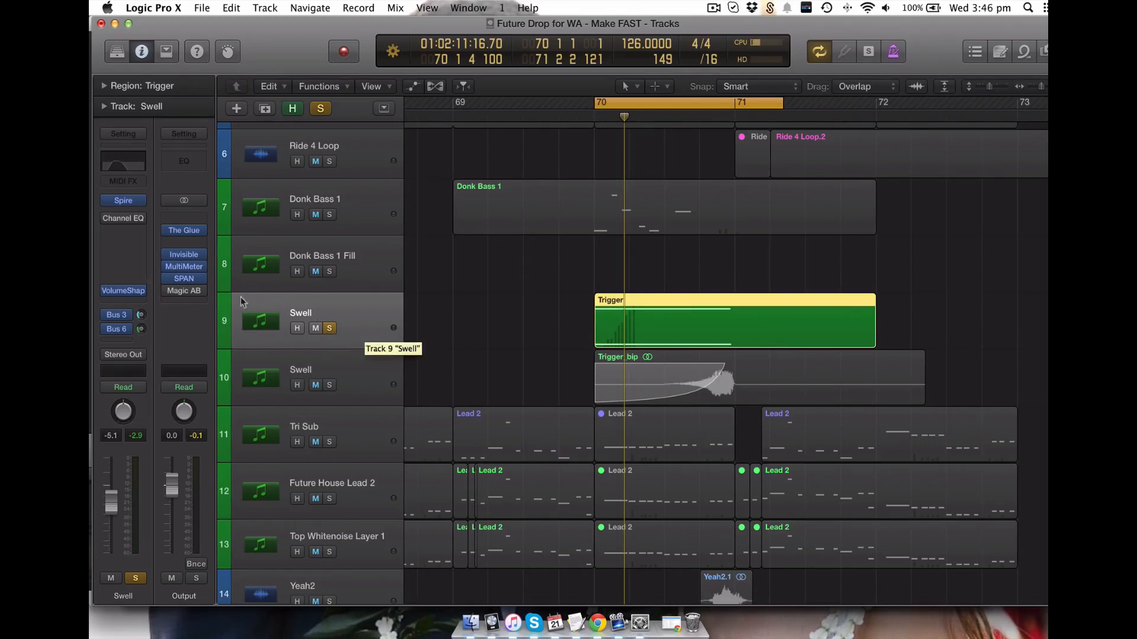
# Step: Open the Spire patch on the Swell instrument track and examine its first three oscillators
pyautogui.click(123, 201)
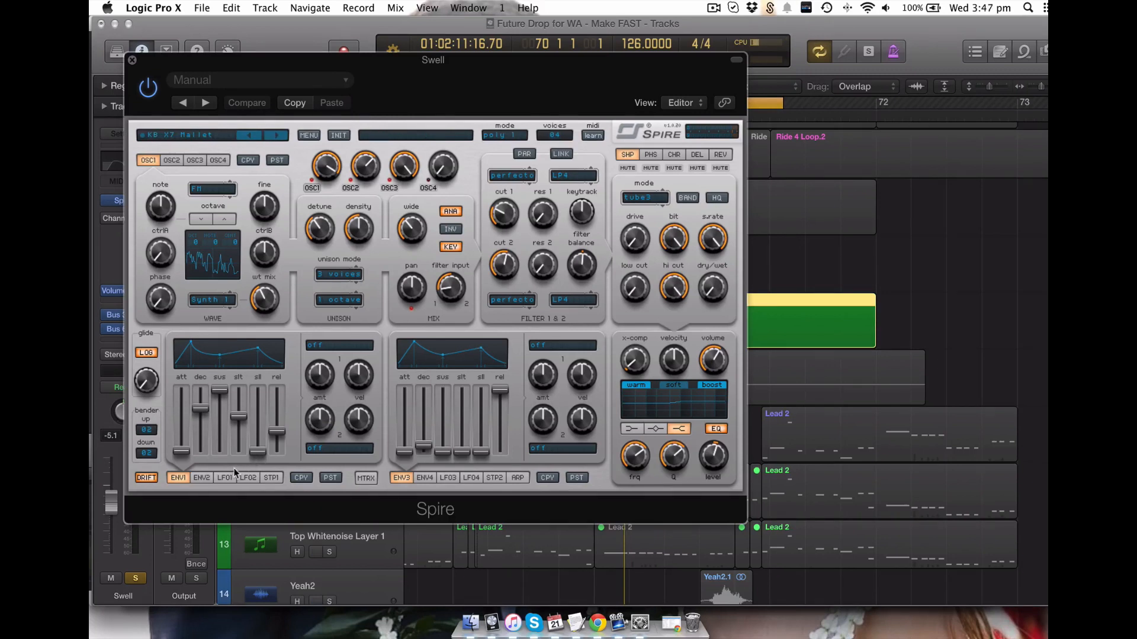
pyautogui.click(172, 161)
pyautogui.click(194, 161)
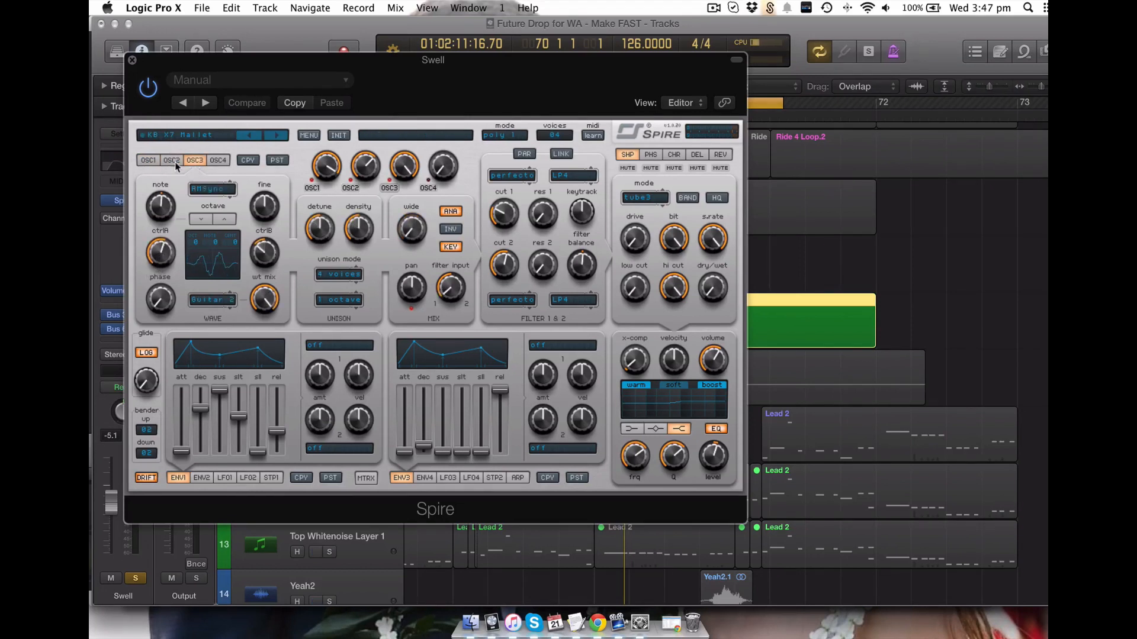
pyautogui.click(170, 161)
pyautogui.click(149, 160)
pyautogui.click(197, 162)
pyautogui.moveTo(161, 264)
# Step: Examine Spire's phaser, chorus and reverb settings on the Swell patch, recheck oscillators 1 to 3, and close the synth
pyautogui.click(650, 155)
pyautogui.click(673, 155)
pyautogui.click(661, 155)
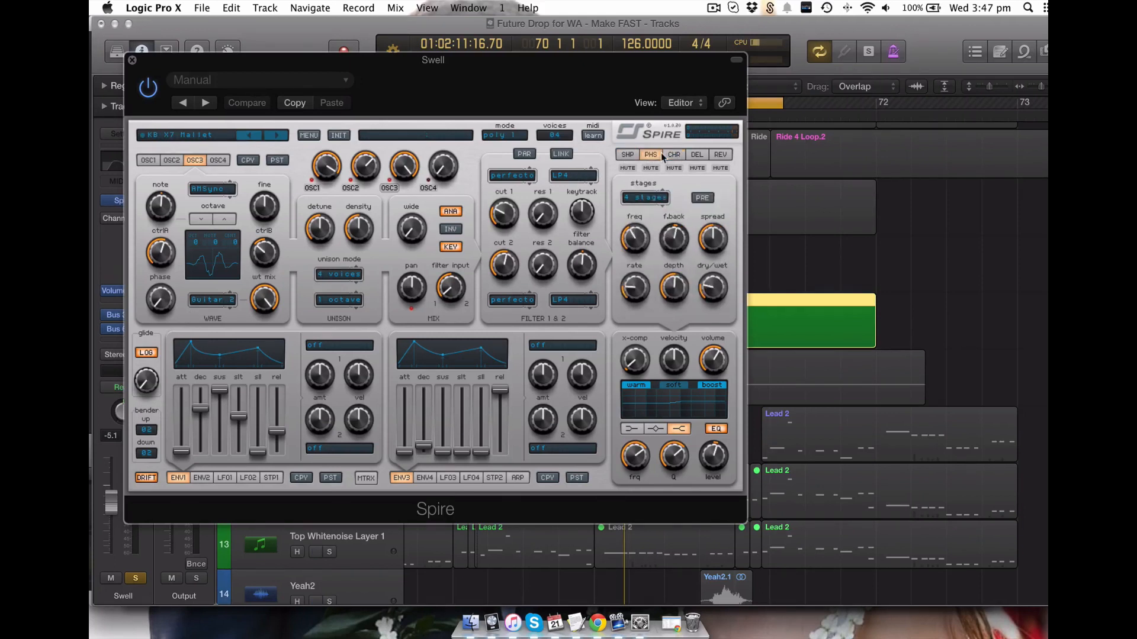
pyautogui.click(722, 158)
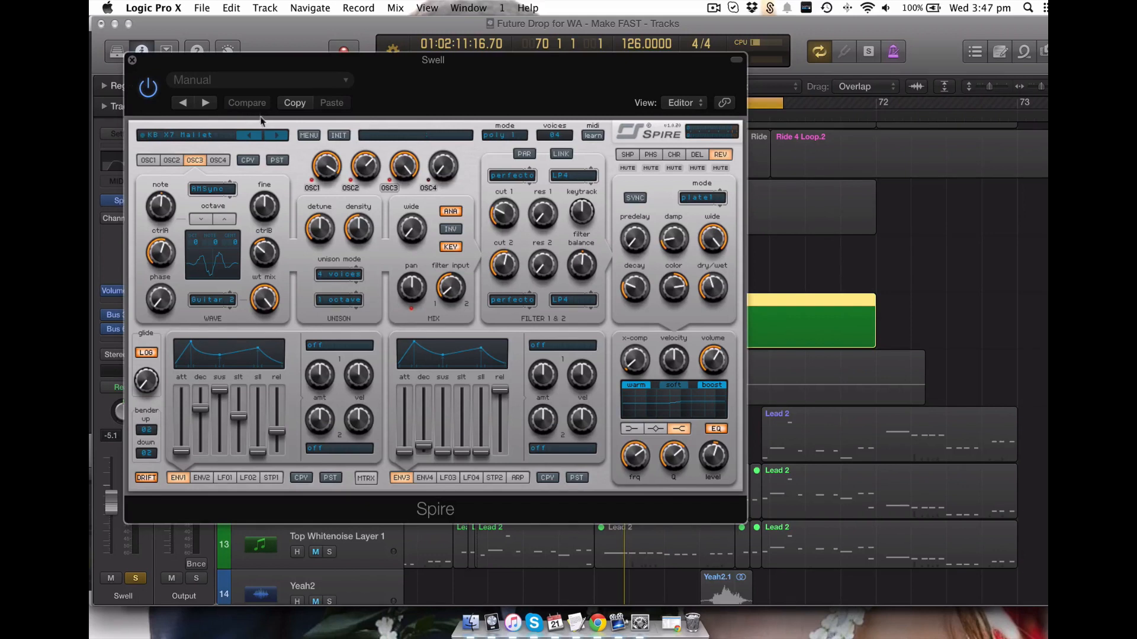
pyautogui.click(153, 164)
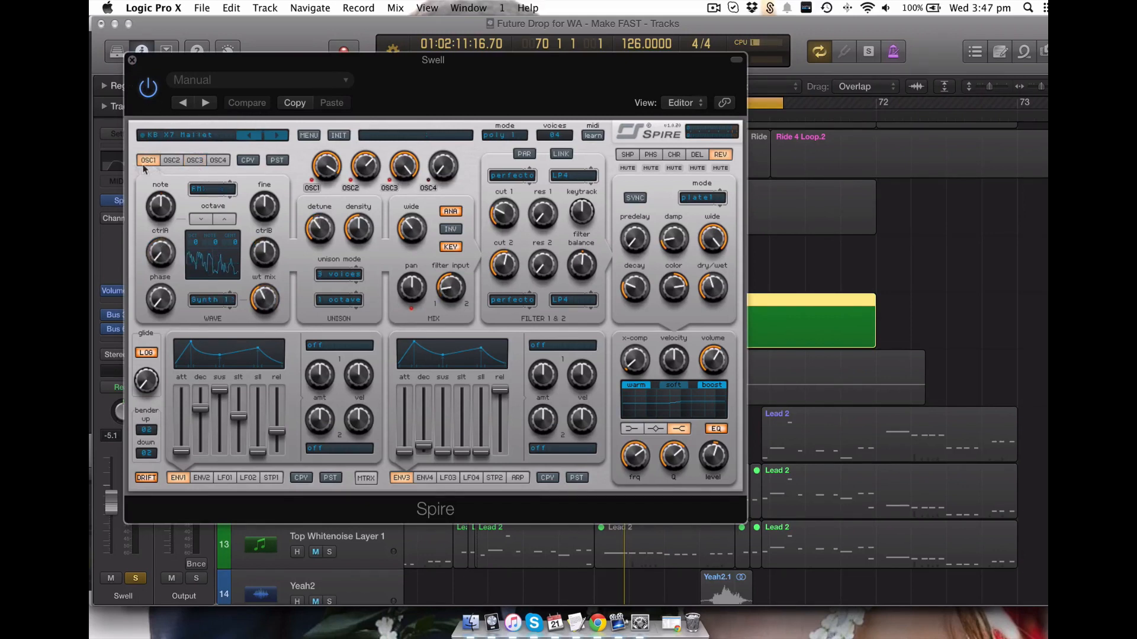
pyautogui.click(171, 162)
pyautogui.click(195, 161)
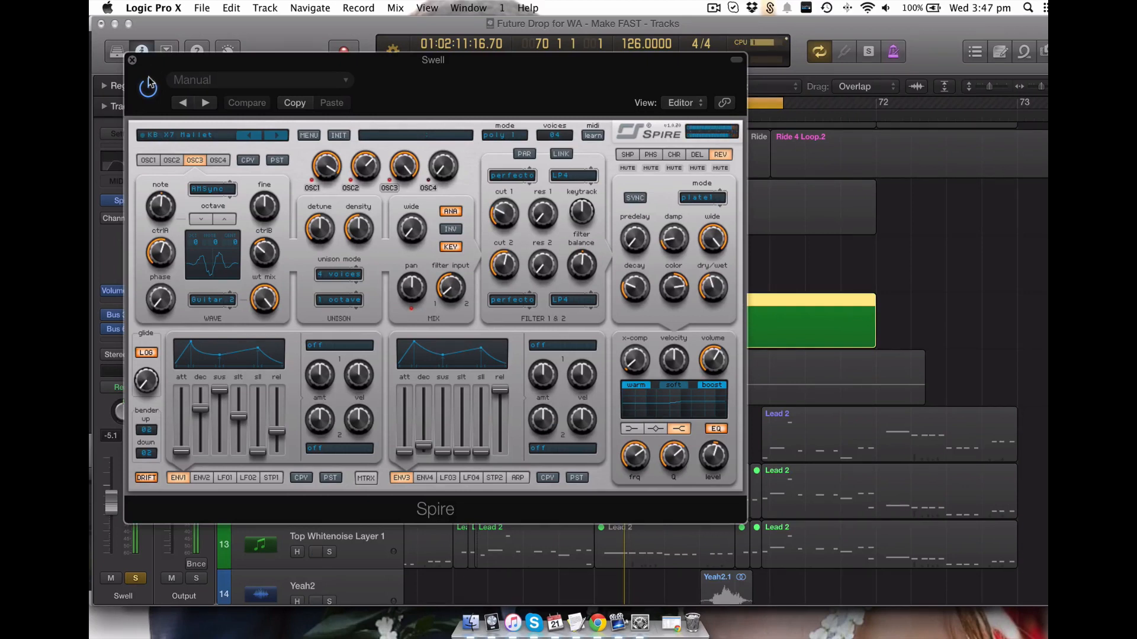
pyautogui.click(132, 60)
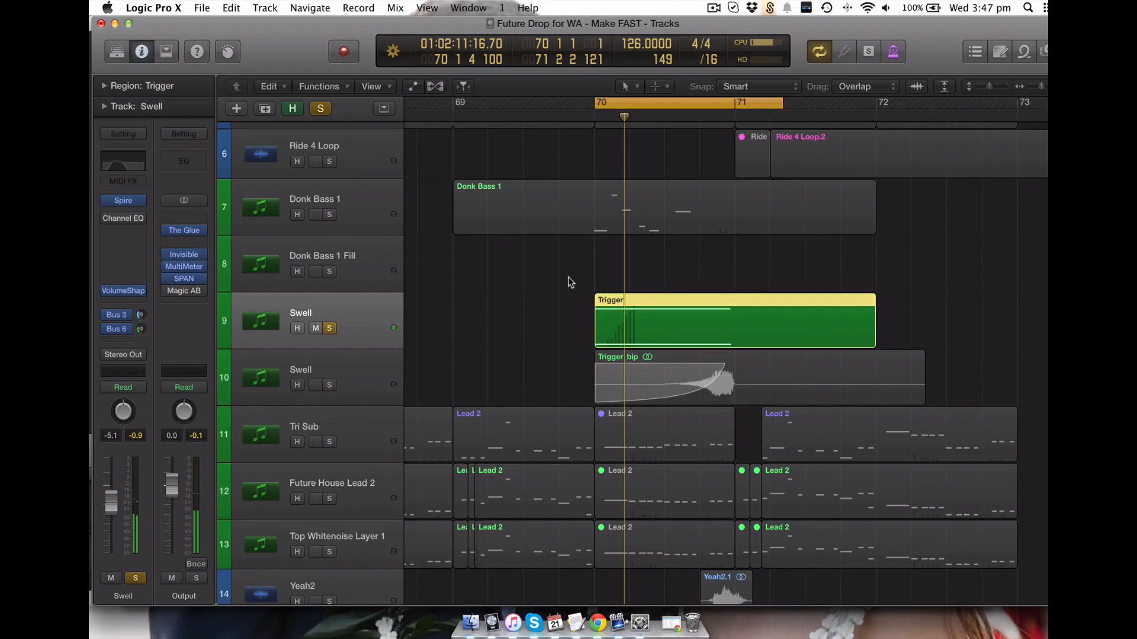
# Step: Open the Swell track's Trigger region in the Piano Roll, audition its two note pitches, and close the editor
pyautogui.doubleClick(635, 322)
pyautogui.click(483, 531)
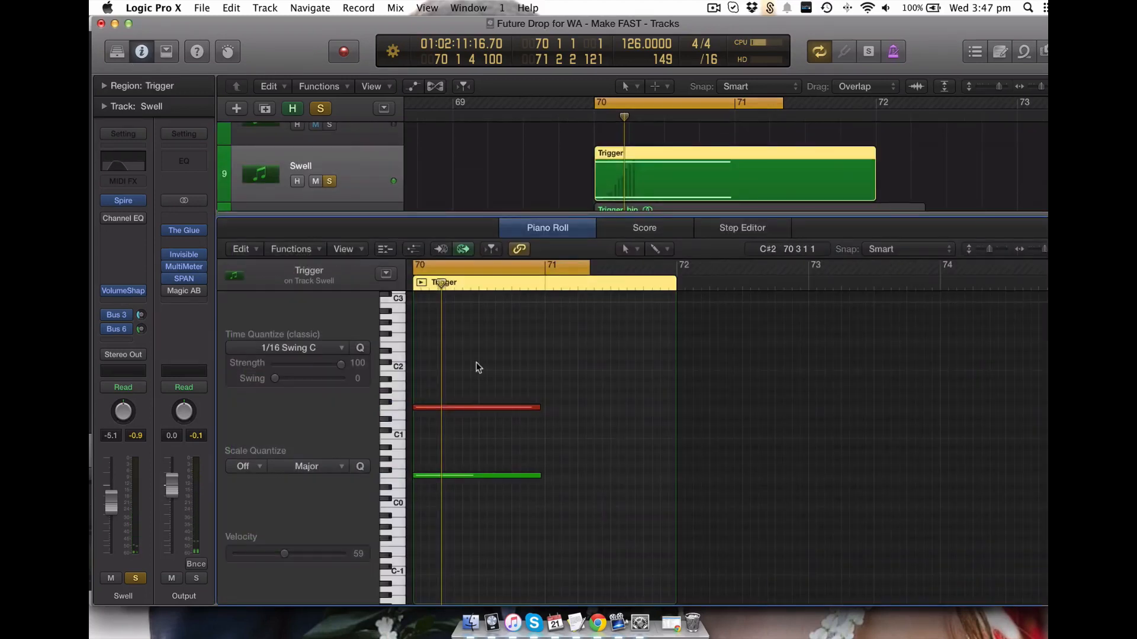
pyautogui.click(400, 409)
pyautogui.click(398, 477)
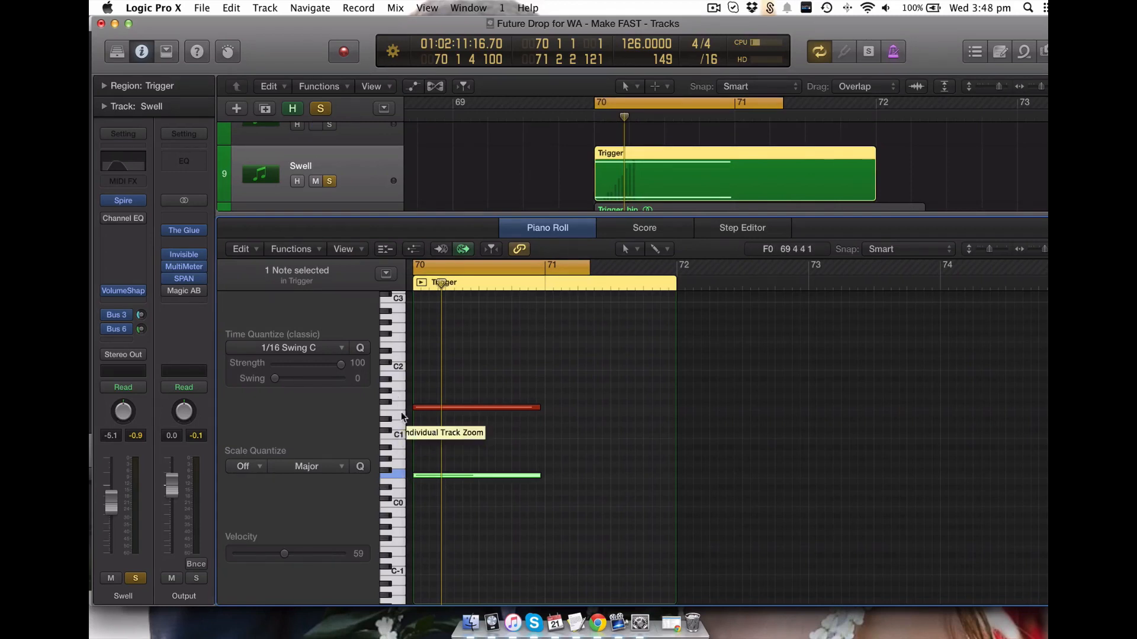
pyautogui.press('p')
pyautogui.click(375, 190)
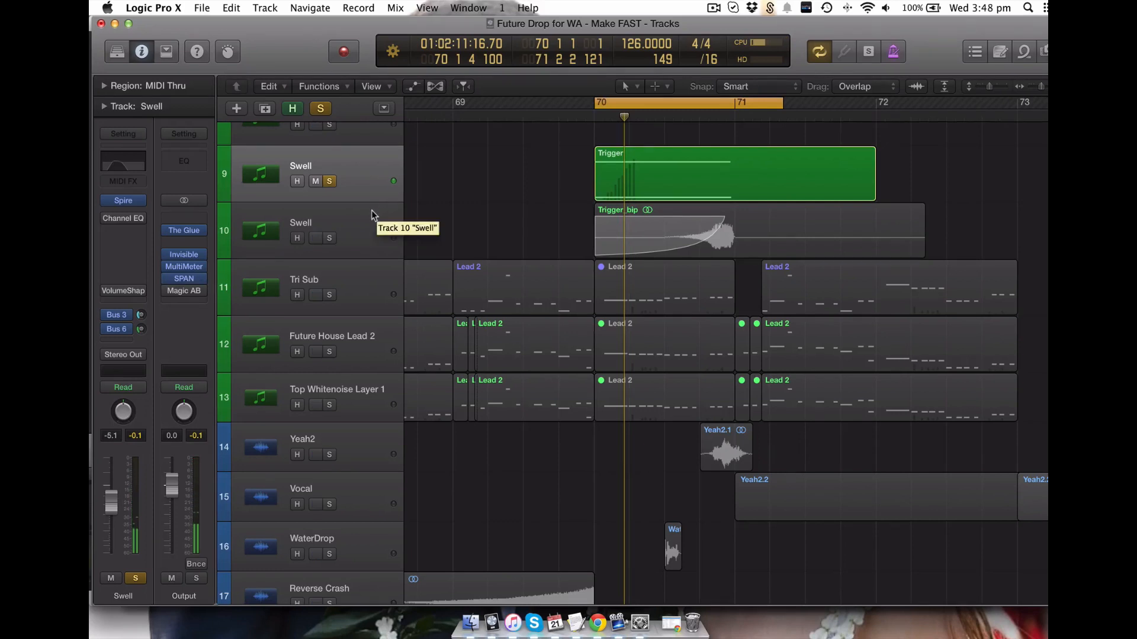
# Step: Check the Swell instrument's VolumeShaper curve and its LFO rate options, close the plug-in, and unsolo and mute track 9
pyautogui.click(336, 211)
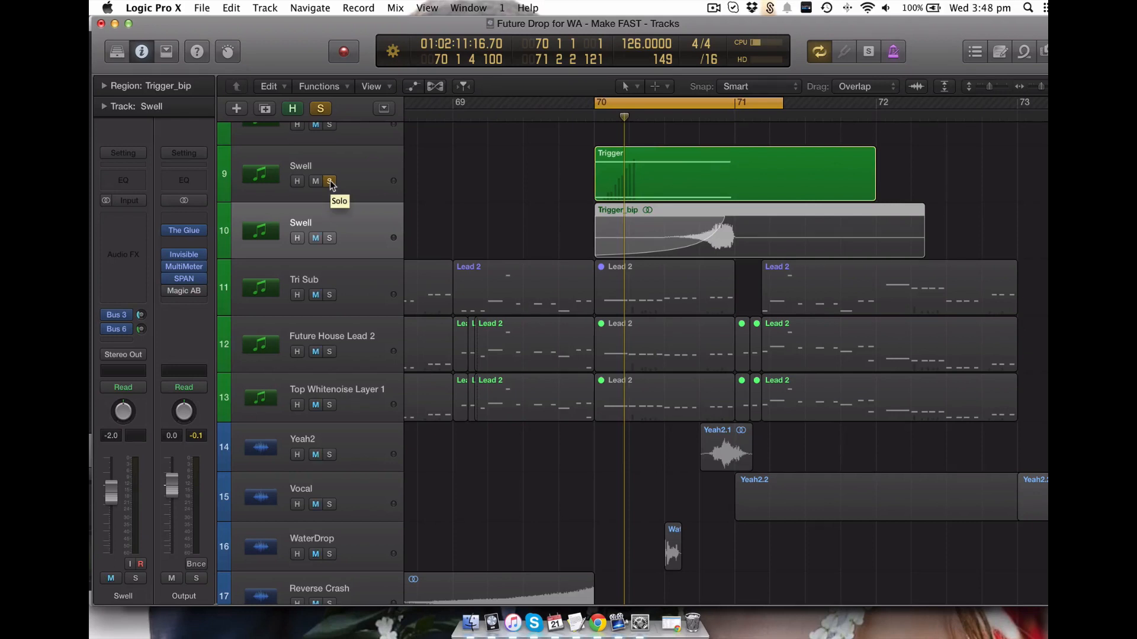
pyautogui.click(125, 291)
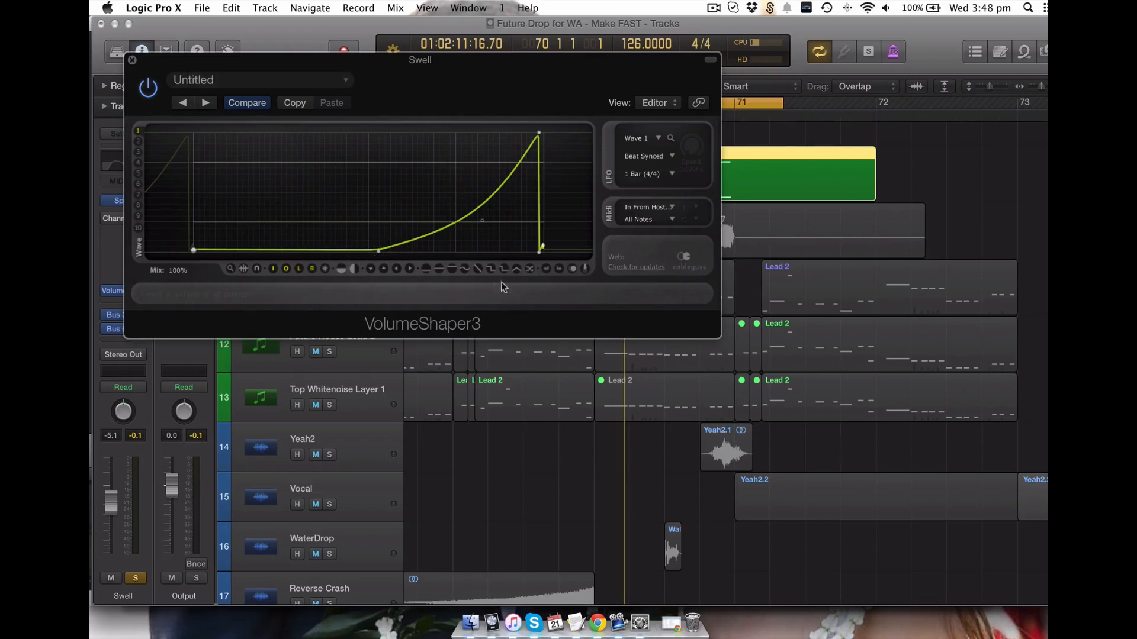
pyautogui.click(642, 174)
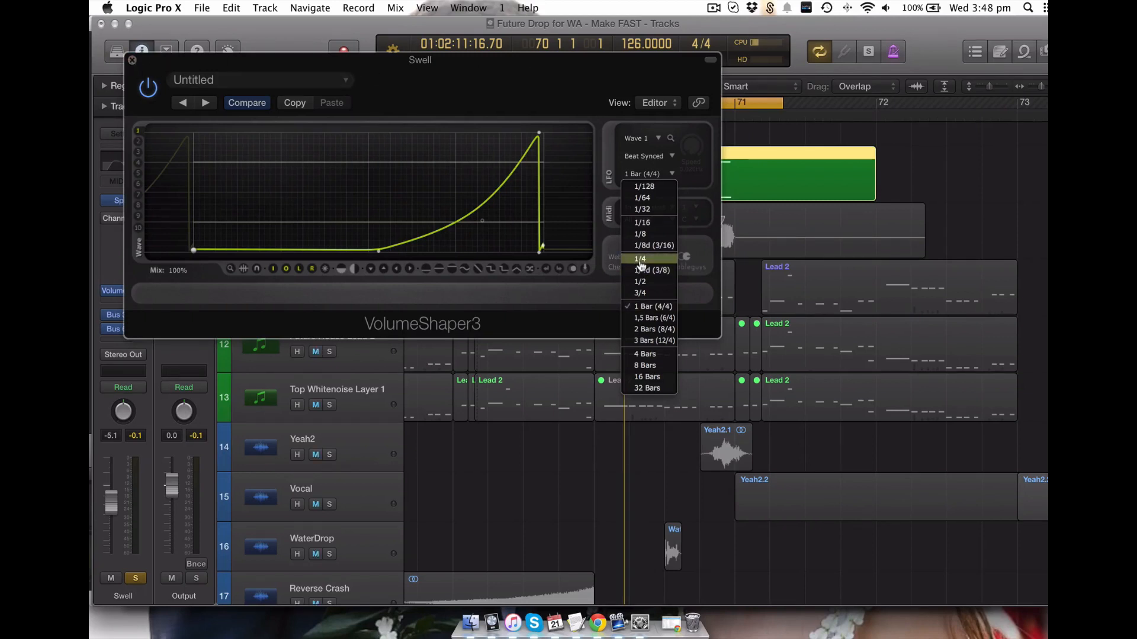
pyautogui.click(133, 61)
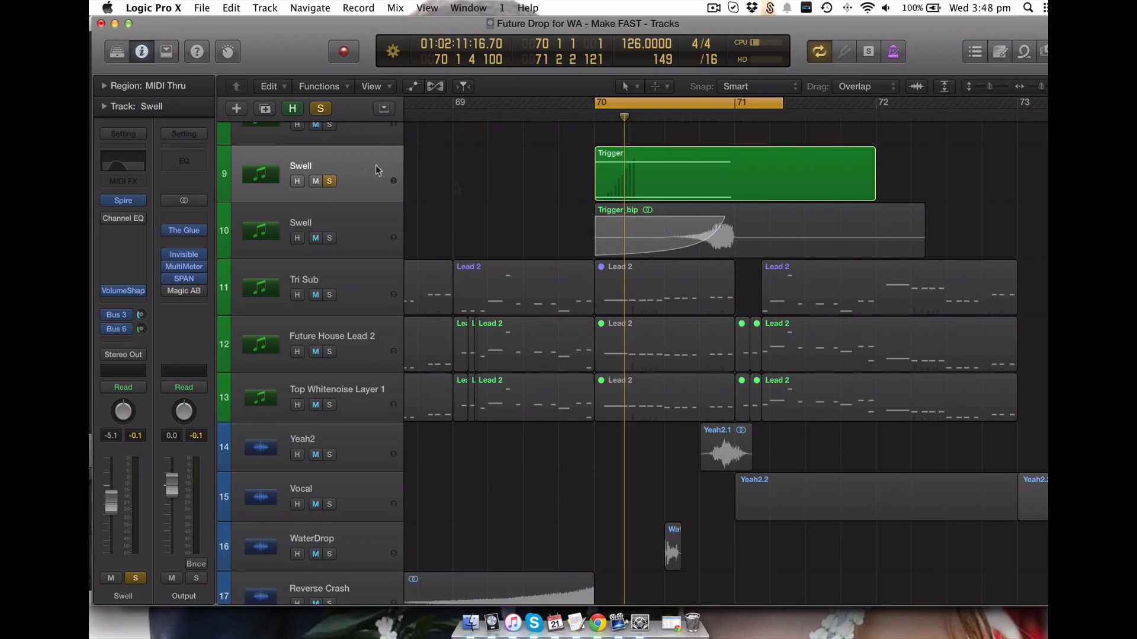
pyautogui.click(330, 182)
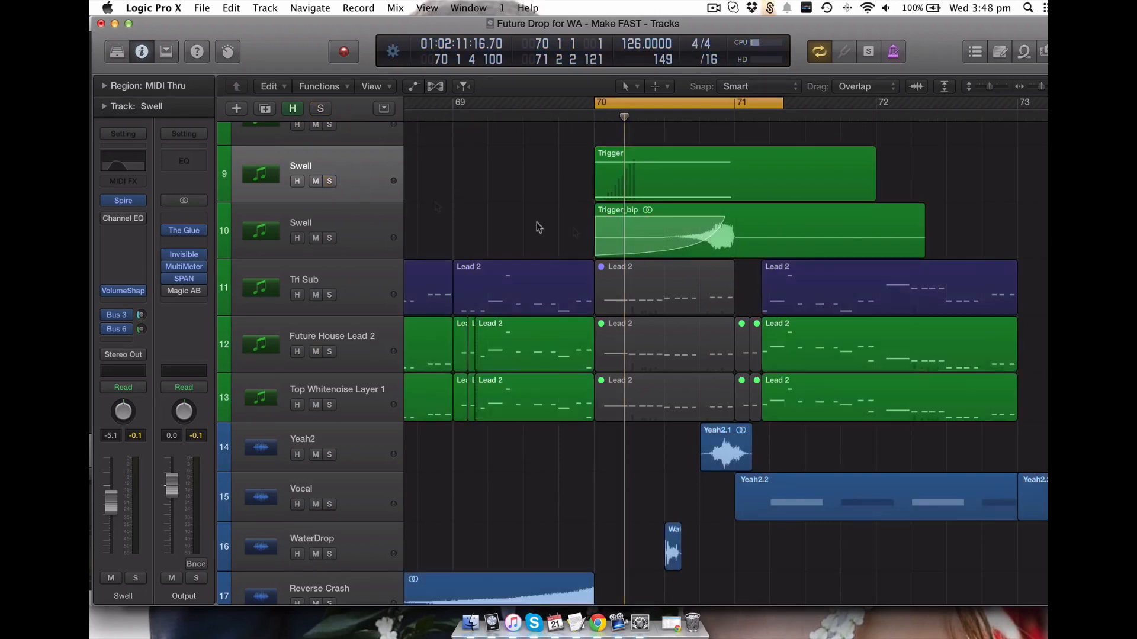
pyautogui.click(316, 182)
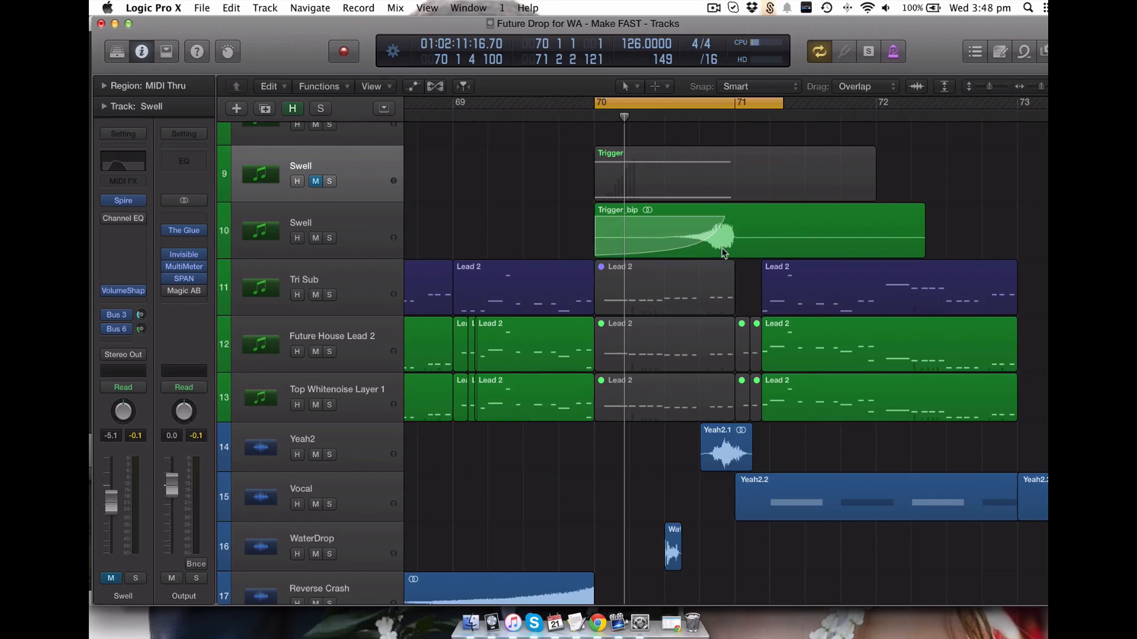
# Step: Survey the whole arrangement down to the Impact track, and focus on the Yeah2, Vocal and WaterDrop tracks around bar 70
pyautogui.press('super+Left')
pyautogui.press('super+Left')
pyautogui.press('super+Left')
pyautogui.press('super+Left')
pyautogui.hscroll(-3, 473, 231)
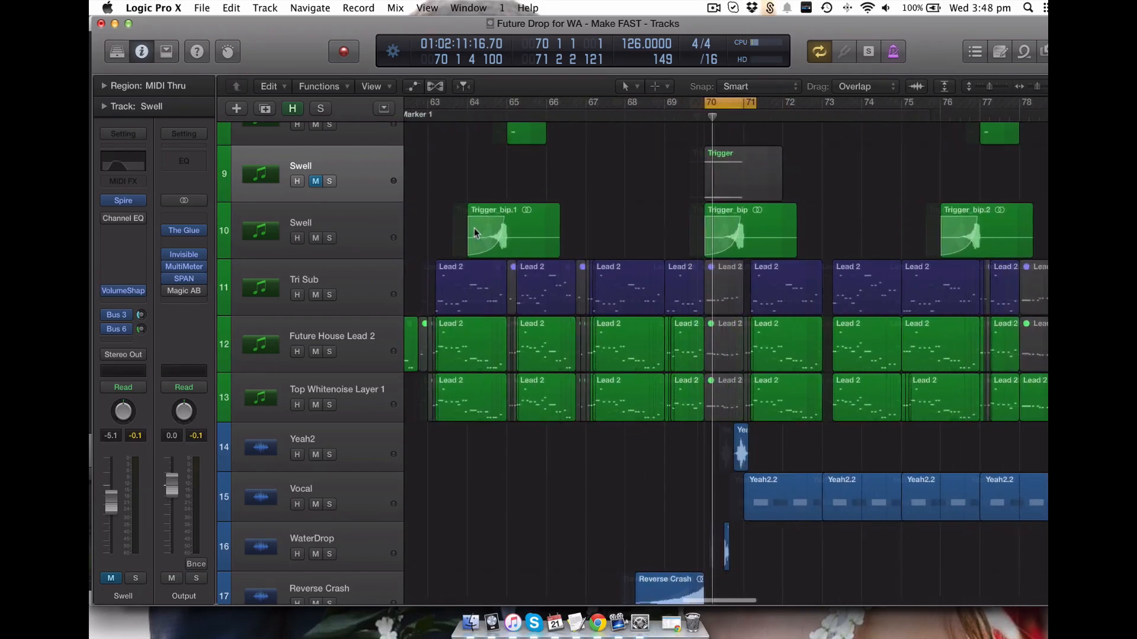
pyautogui.scroll(-2, 679, 289)
pyautogui.scroll(-4, 680, 290)
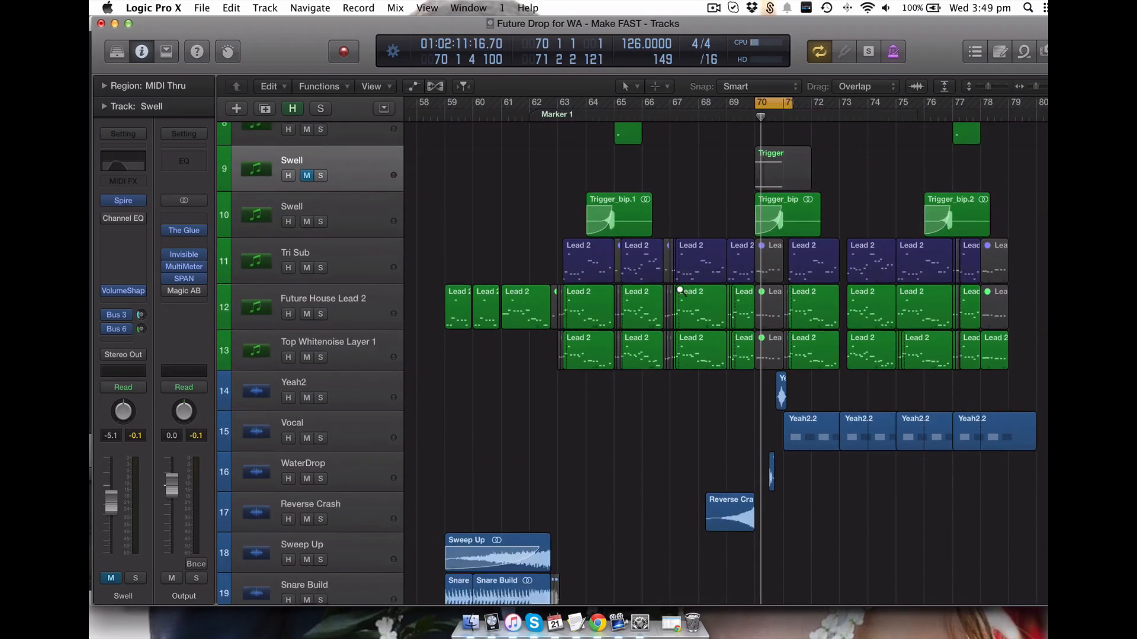
pyautogui.scroll(-3, 683, 292)
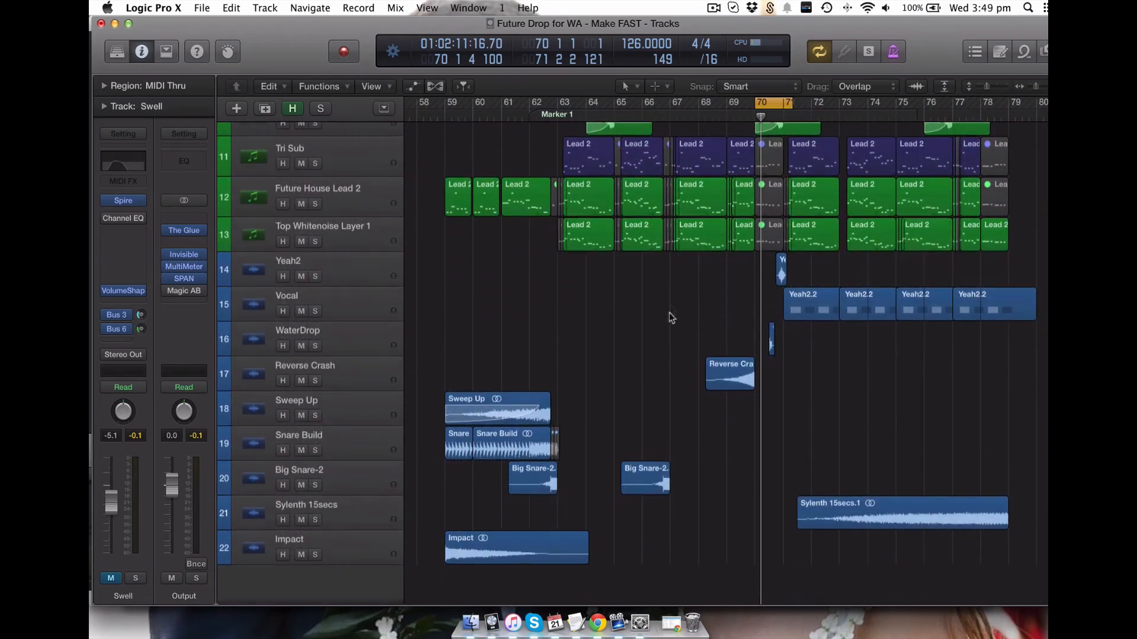
pyautogui.hscroll(-2, 567, 257)
pyautogui.hscroll(-1, 628, 282)
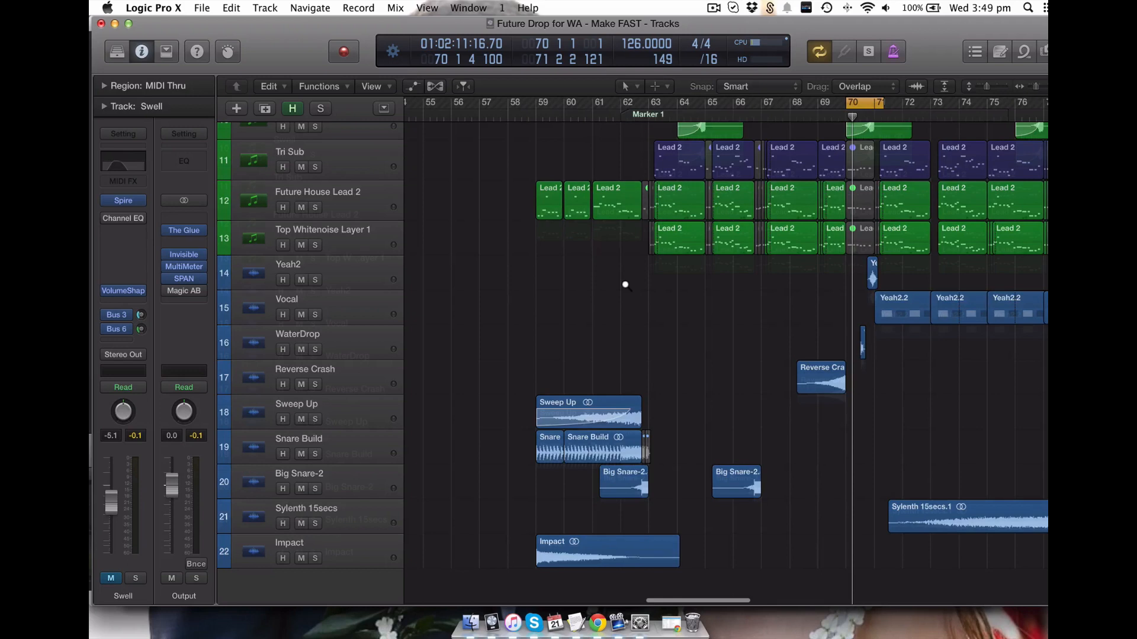
pyautogui.scroll(-5, 625, 284)
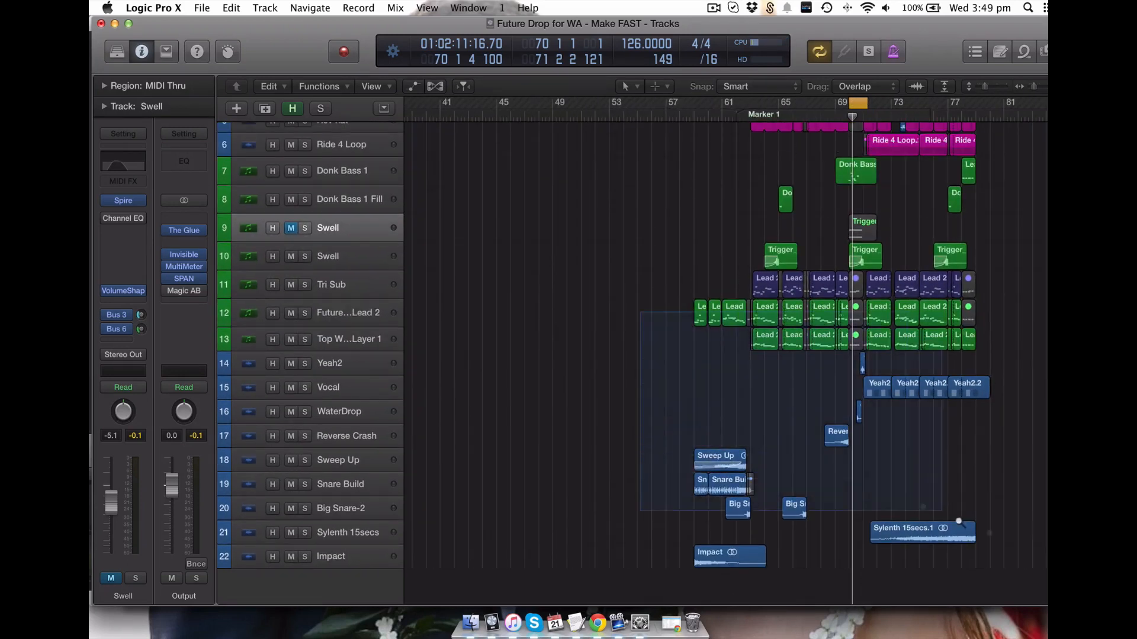
pyautogui.moveTo(641, 312); pyautogui.dragTo(940, 509)
pyautogui.moveTo(876, 346); pyautogui.dragTo(879, 347)
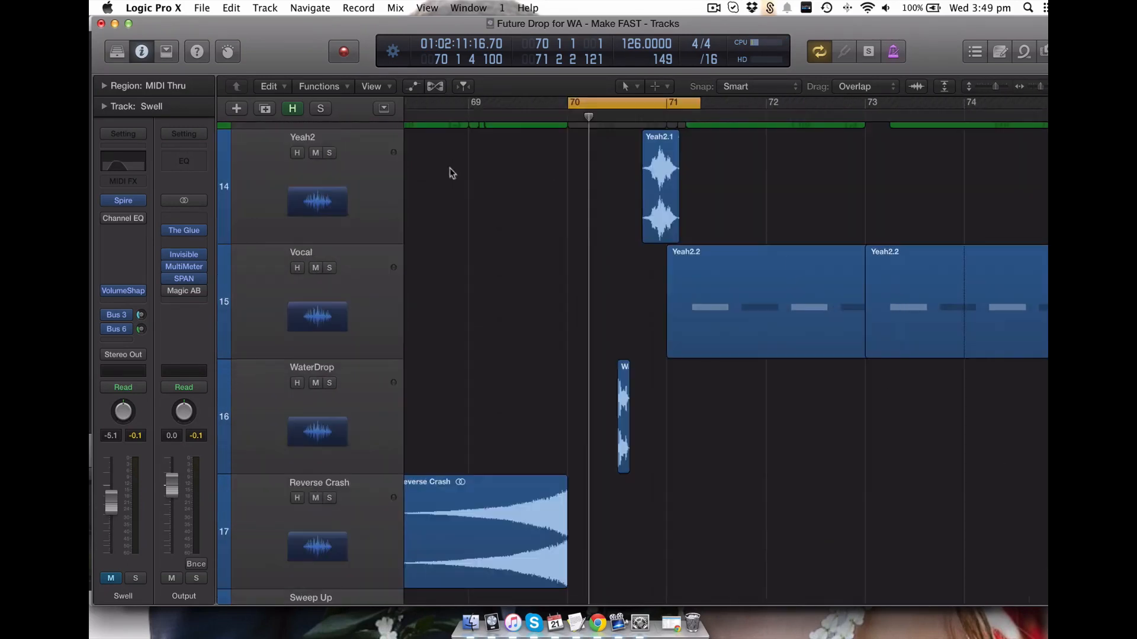
# Step: Solo the Yeah2 track, cycle from beat 2 of bar 70 to beat 3 of bar 73, and play it
pyautogui.click(345, 156)
pyautogui.click(634, 105)
pyautogui.moveTo(615, 104); pyautogui.dragTo(916, 110)
pyautogui.press('space')
pyautogui.click(329, 153)
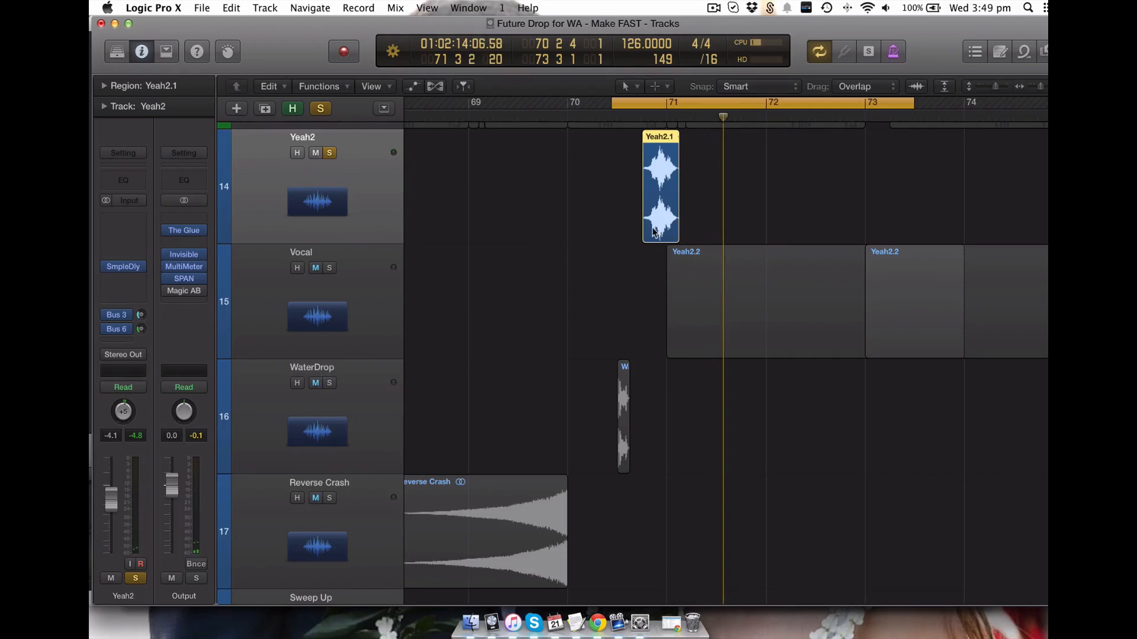
pyautogui.click(549, 200)
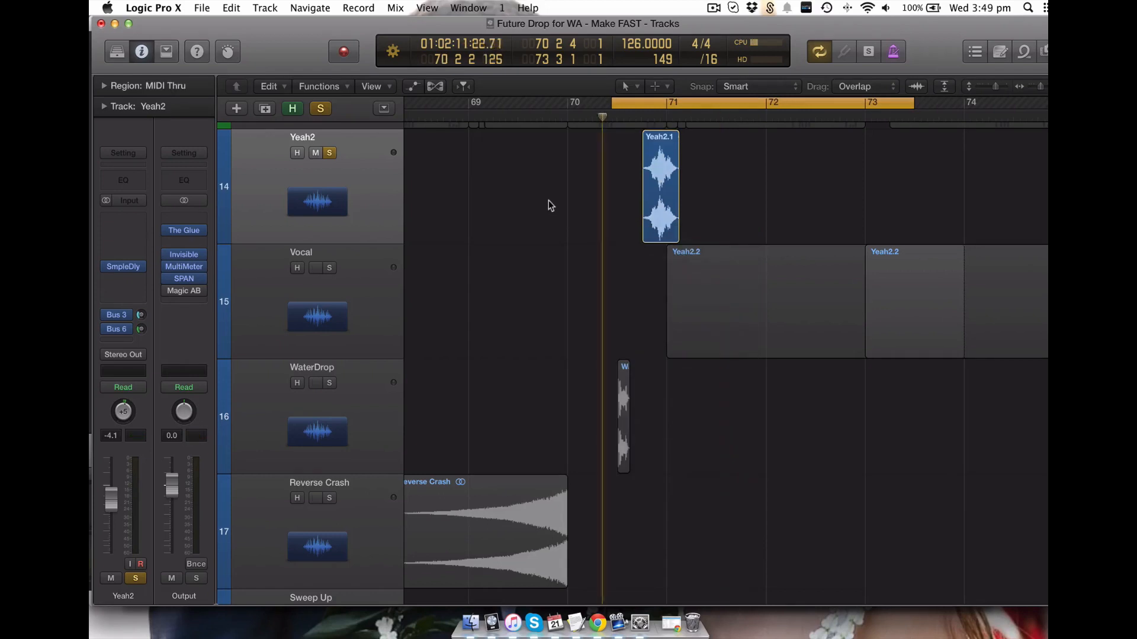
pyautogui.moveTo(126, 270)
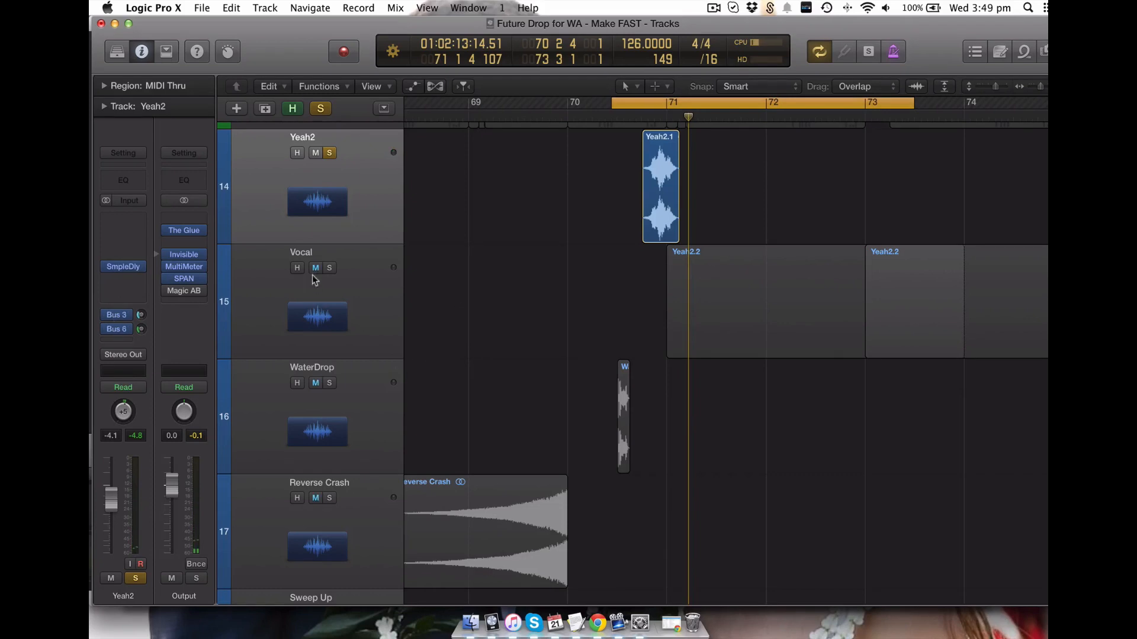
# Step: Solo only the Vocal track, shift the cycle range to run from bar 71 to bar 74, and play it
pyautogui.keyDown('alt'); pyautogui.click(329, 269); pyautogui.keyUp('alt')
pyautogui.click(353, 318)
pyautogui.press('space')
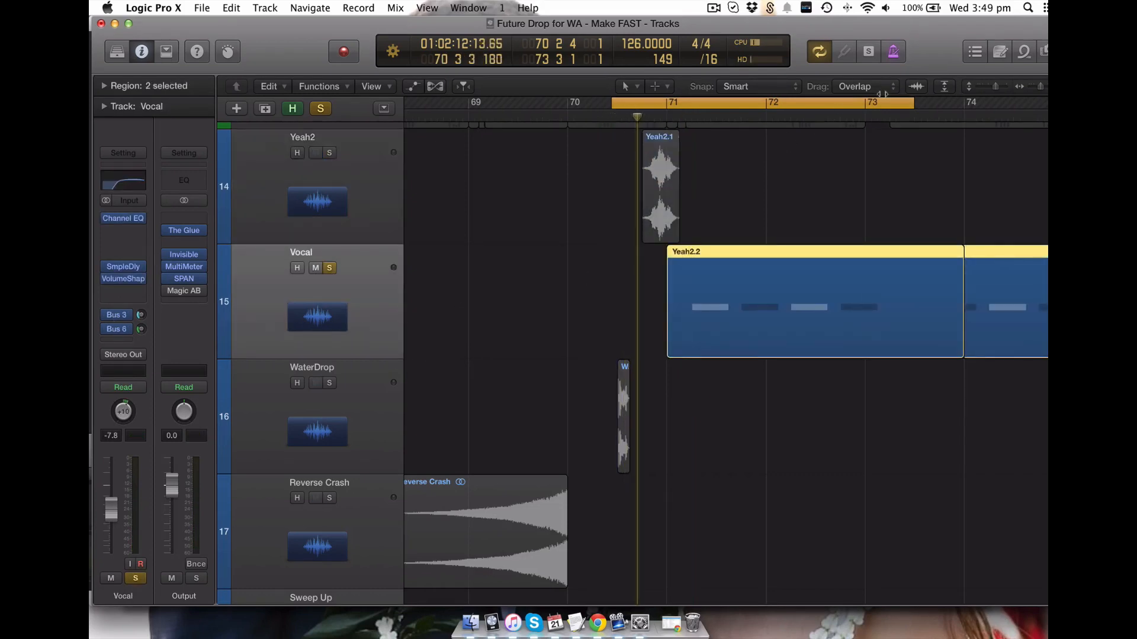
pyautogui.moveTo(797, 104); pyautogui.dragTo(861, 105)
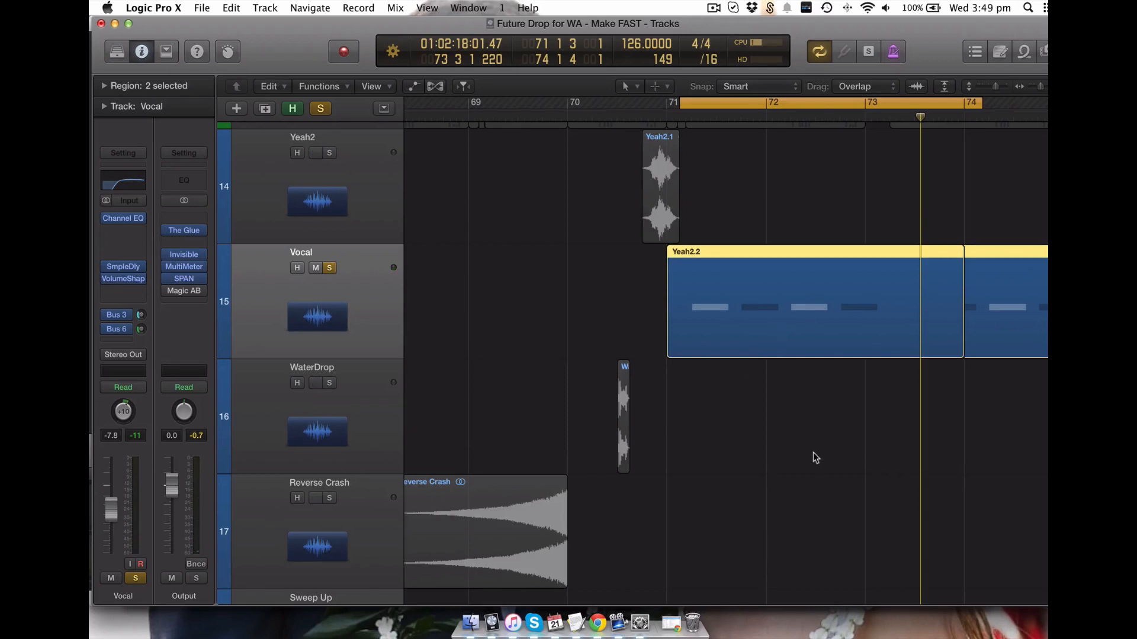
# Step: Inspect the Vocal track's Channel EQ, Sample Delay and VolumeShaper settings, closing each plug-in
pyautogui.click(129, 181)
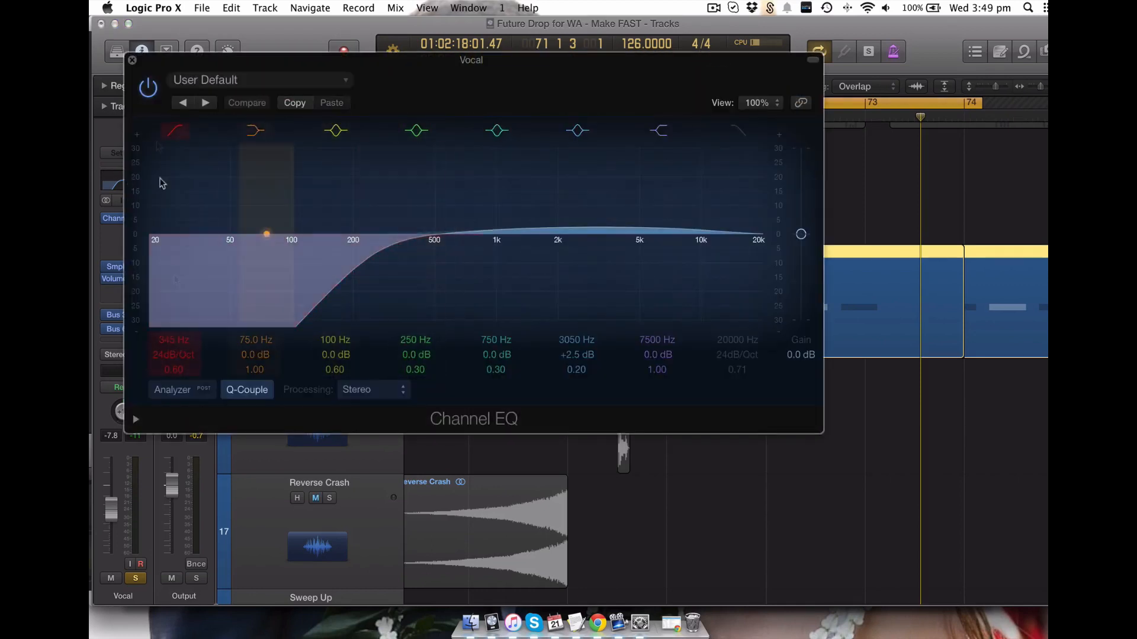
pyautogui.click(132, 60)
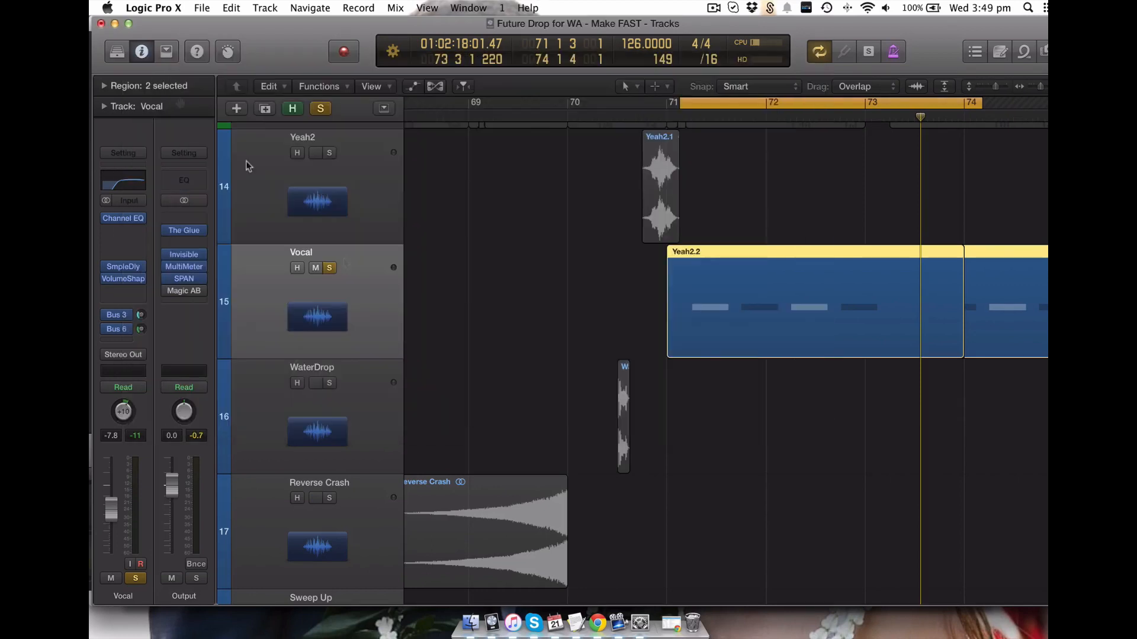
pyautogui.click(125, 271)
pyautogui.click(132, 60)
pyautogui.click(126, 280)
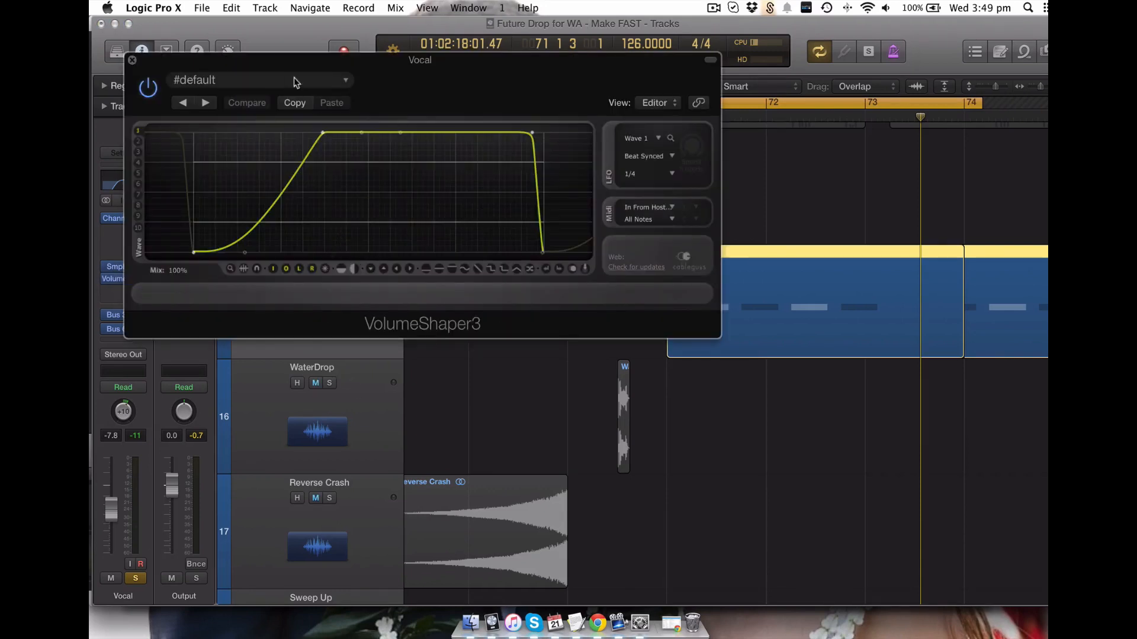
pyautogui.click(132, 61)
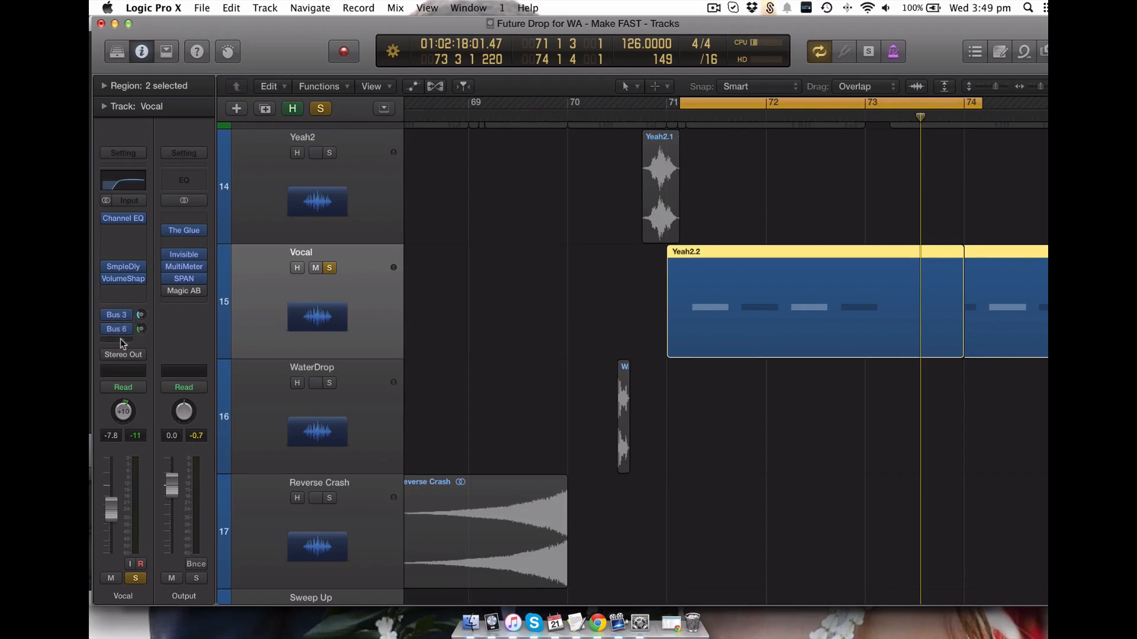
# Step: Move the solo from Vocal to WaterDrop, play a cycle from beat 2 of bar 70 to bar 71, and extend its end to about beat 3 of bar 72
pyautogui.click(329, 267)
pyautogui.click(329, 383)
pyautogui.click(236, 460)
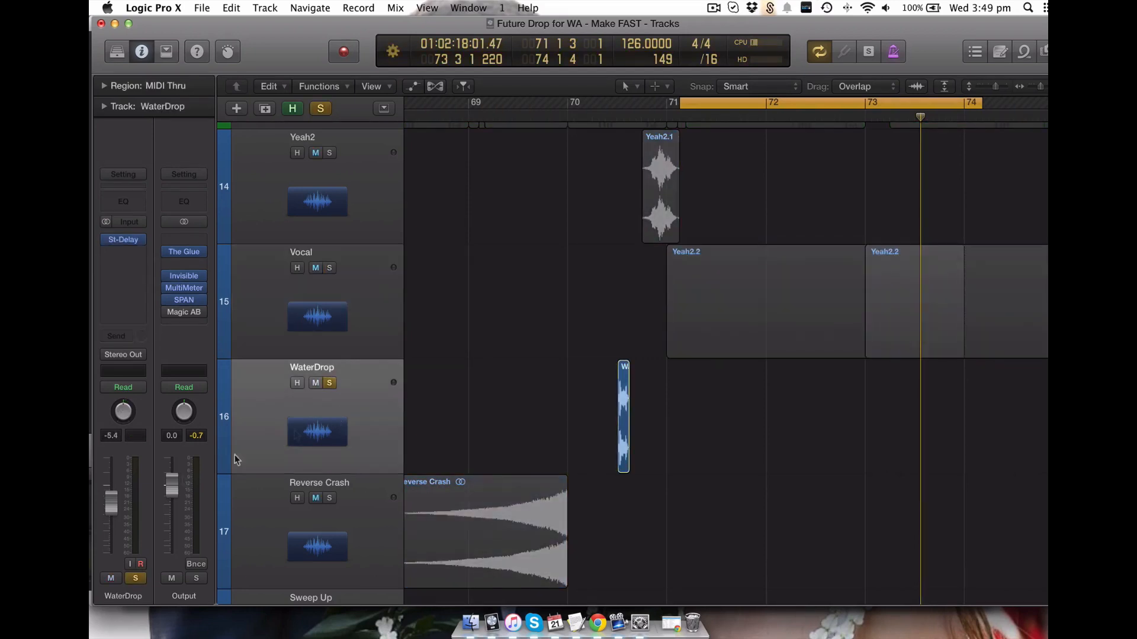
pyautogui.moveTo(609, 103); pyautogui.dragTo(666, 105)
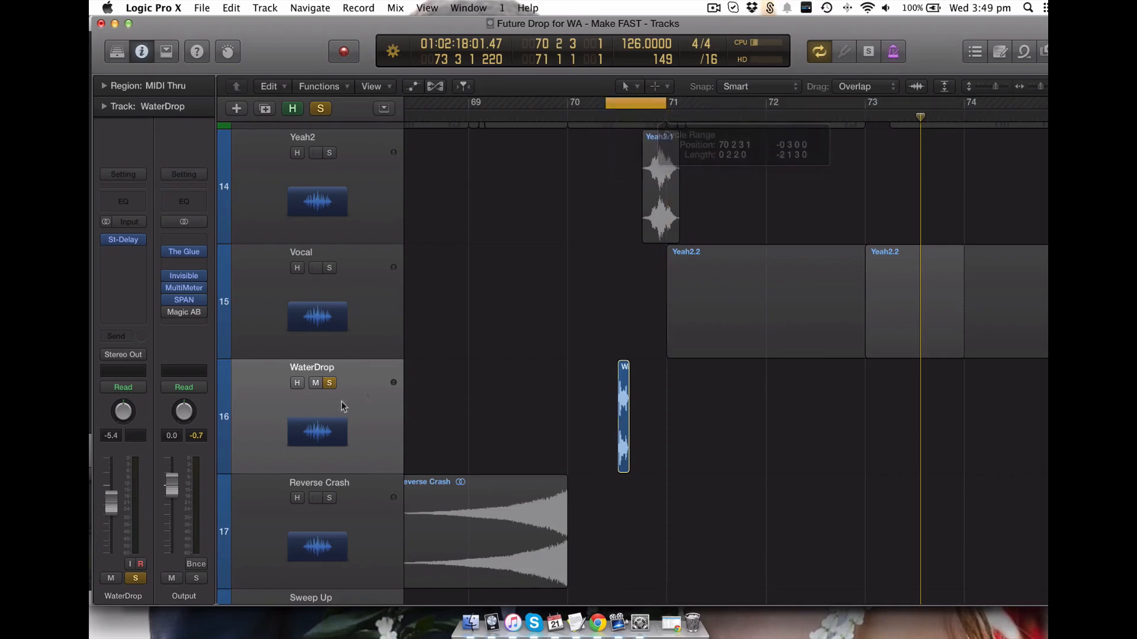
pyautogui.press('space')
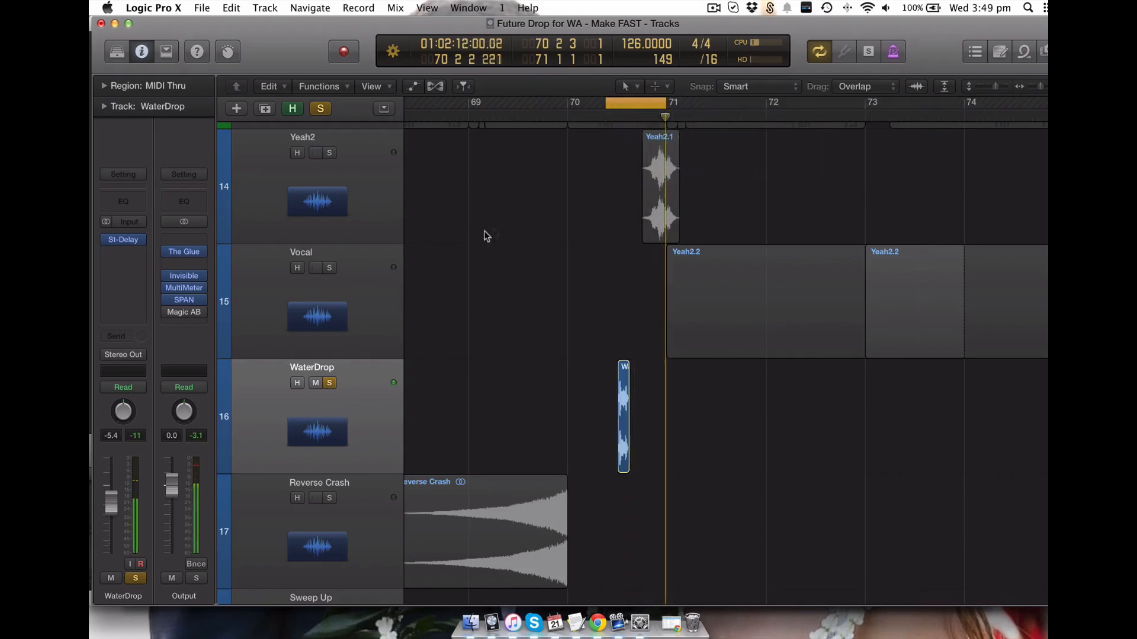
pyautogui.moveTo(662, 105); pyautogui.dragTo(827, 105)
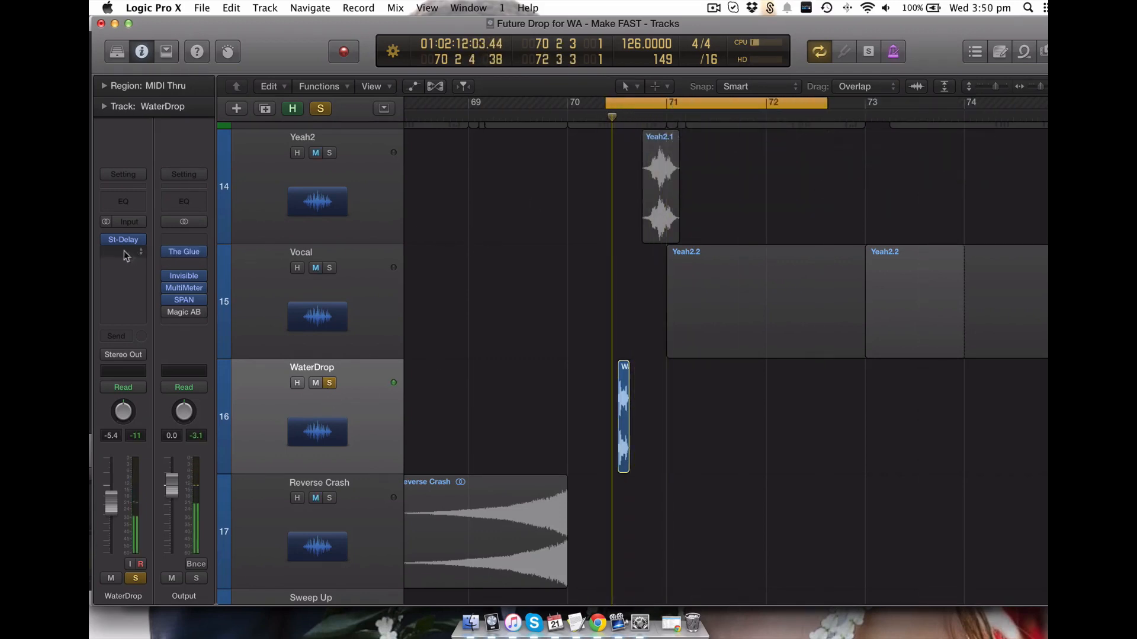
# Step: Inspect the WaterDrop track's Stereo Delay settings and close the plug-in
pyautogui.click(123, 242)
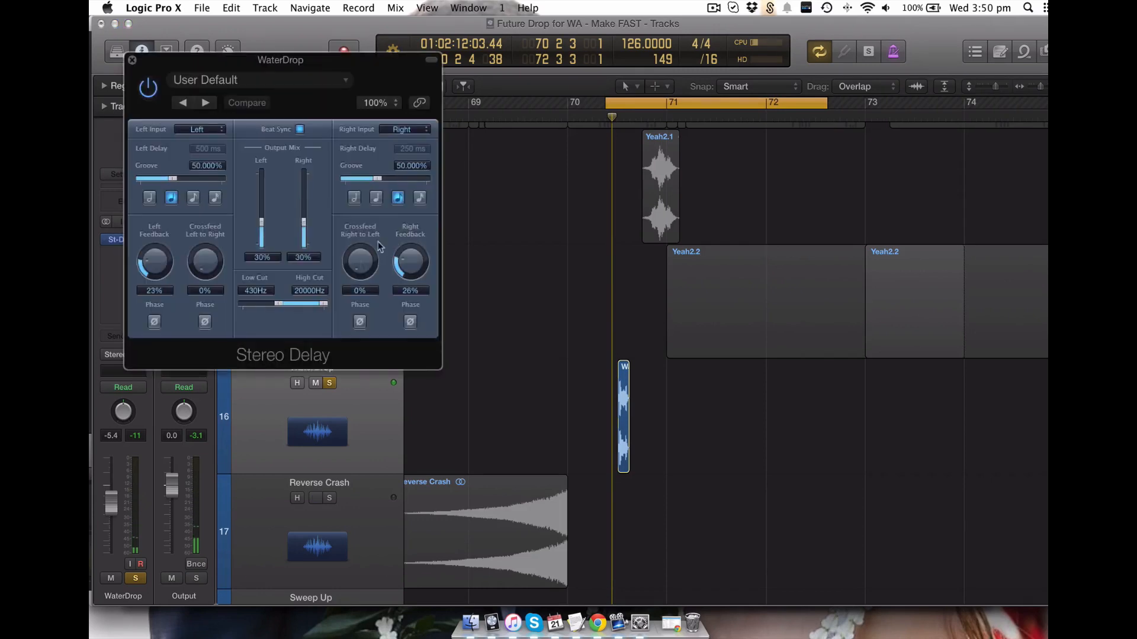
pyautogui.press('super+w')
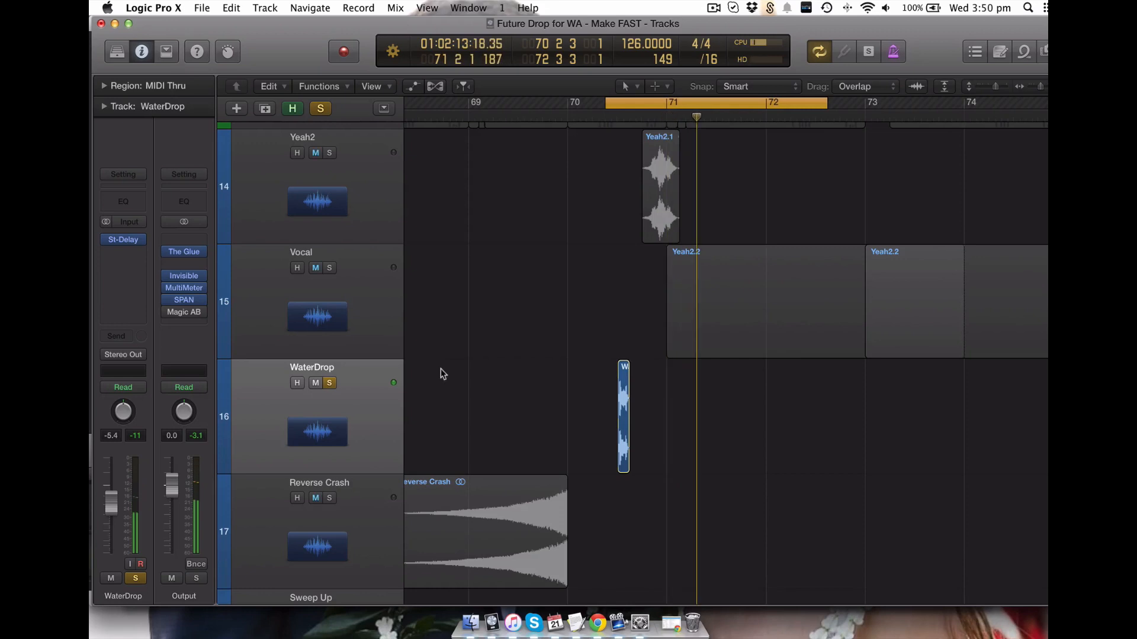
# Step: Move the solo from WaterDrop to Reverse Crash and play its region from about bar 68
pyautogui.scroll(-1, 482, 386)
pyautogui.hscroll(-3, 597, 371)
pyautogui.hscroll(-4, 596, 369)
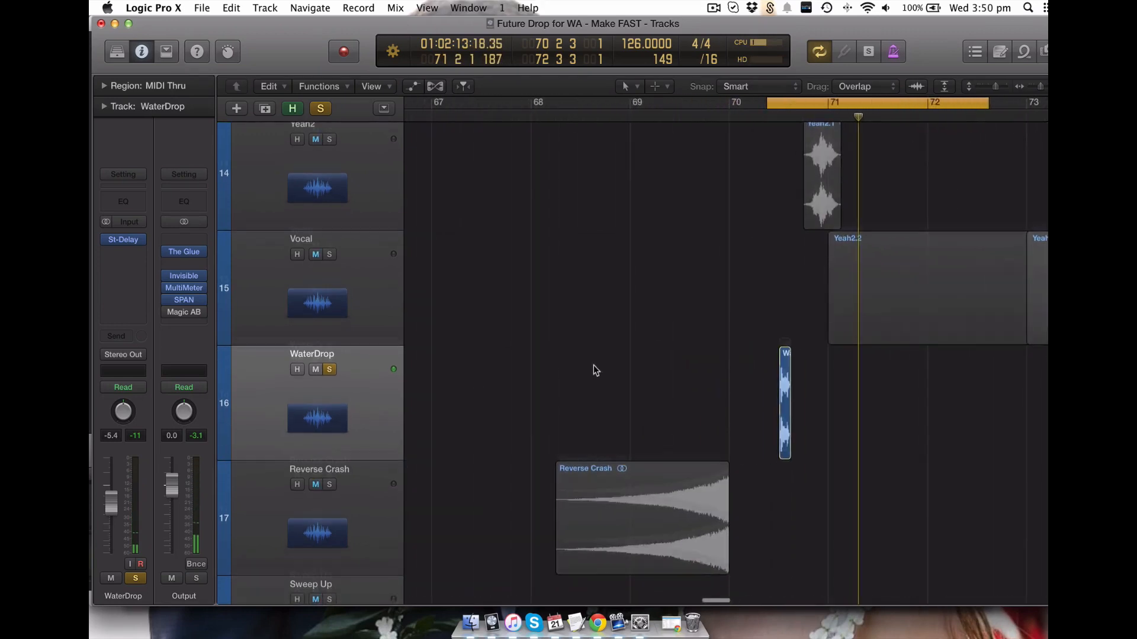
pyautogui.scroll(-4, 315, 279)
pyautogui.keyDown('alt'); pyautogui.click(330, 276); pyautogui.keyUp('alt')
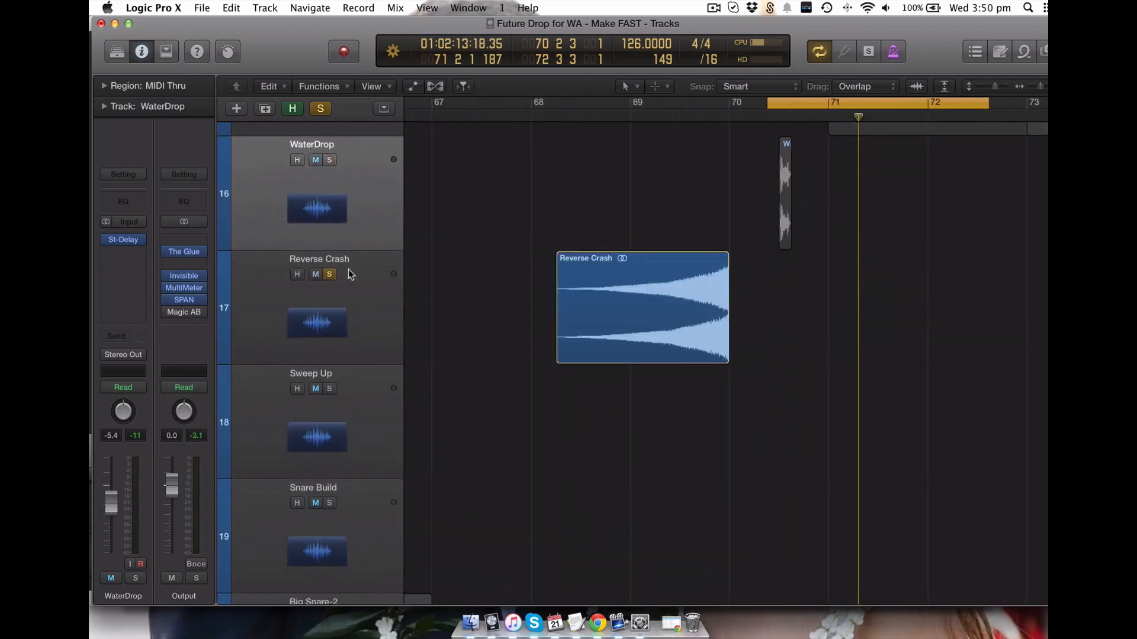
pyautogui.click(567, 119)
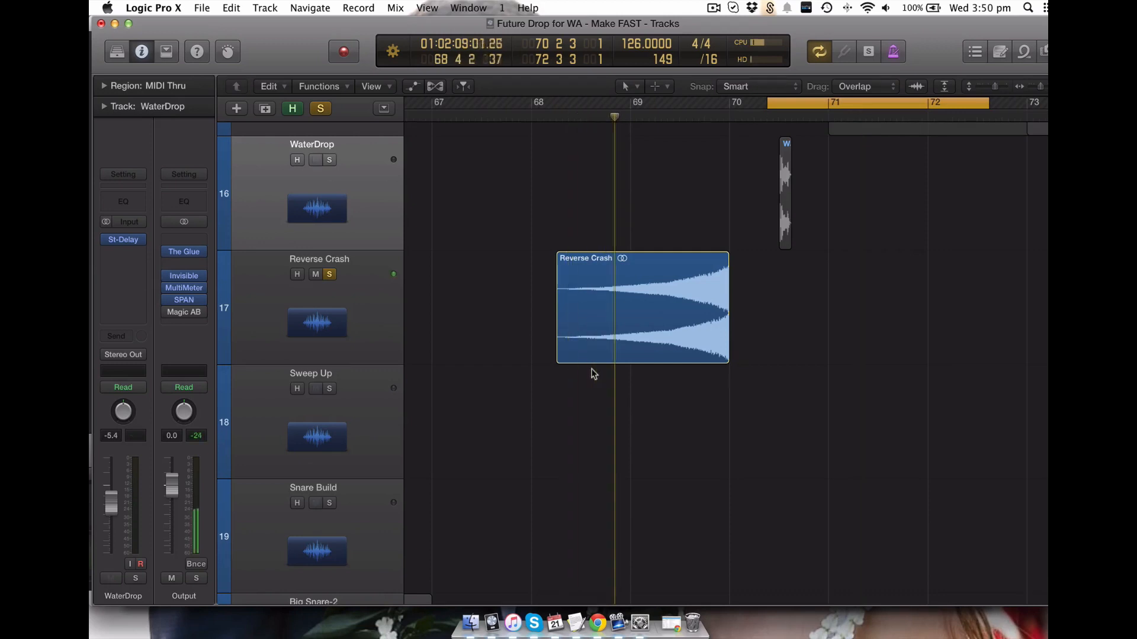
# Step: Solo only the Sweep Up track and play its region before Marker 1
pyautogui.press('super+Left')
pyautogui.press('super+Up')
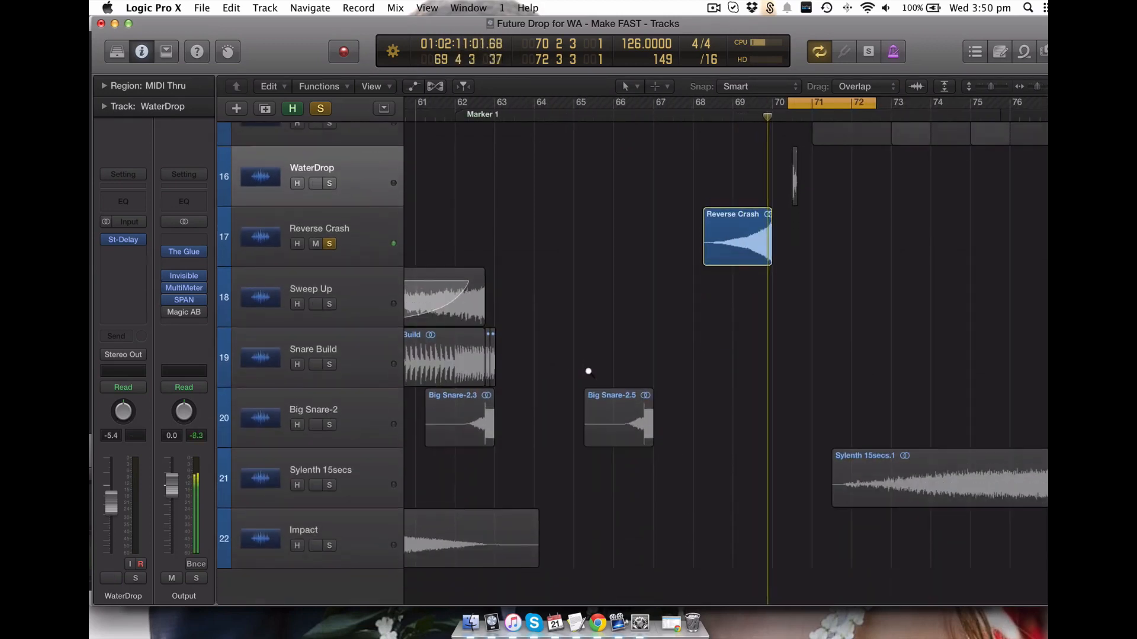
pyautogui.hscroll(-5, 531, 296)
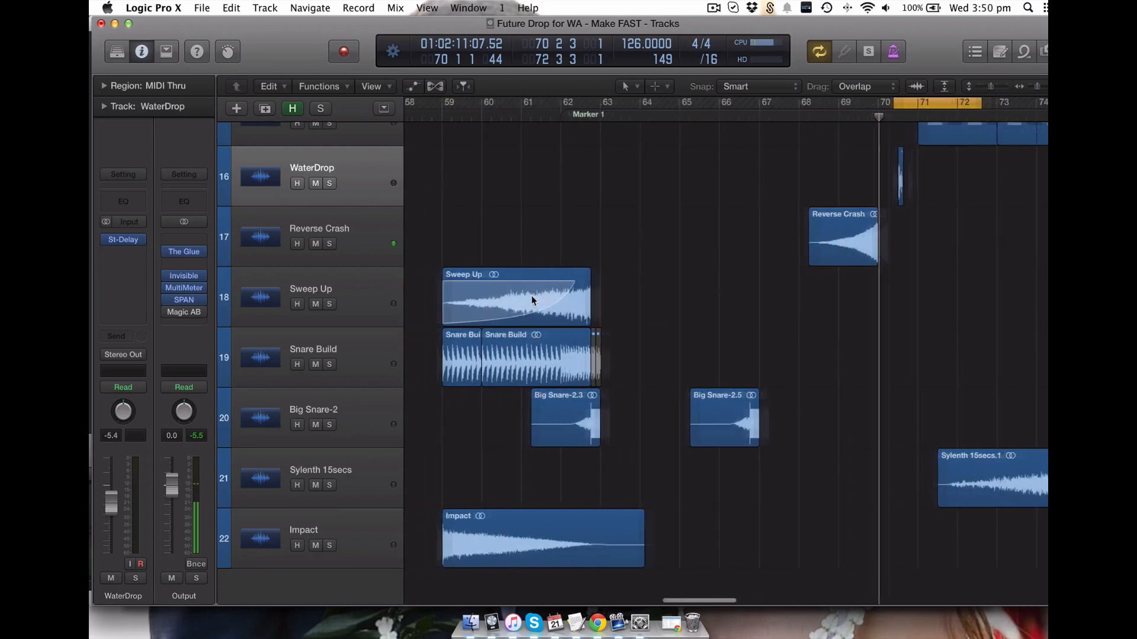
pyautogui.keyDown('alt'); pyautogui.click(330, 304); pyautogui.keyUp('alt')
pyautogui.click(612, 122)
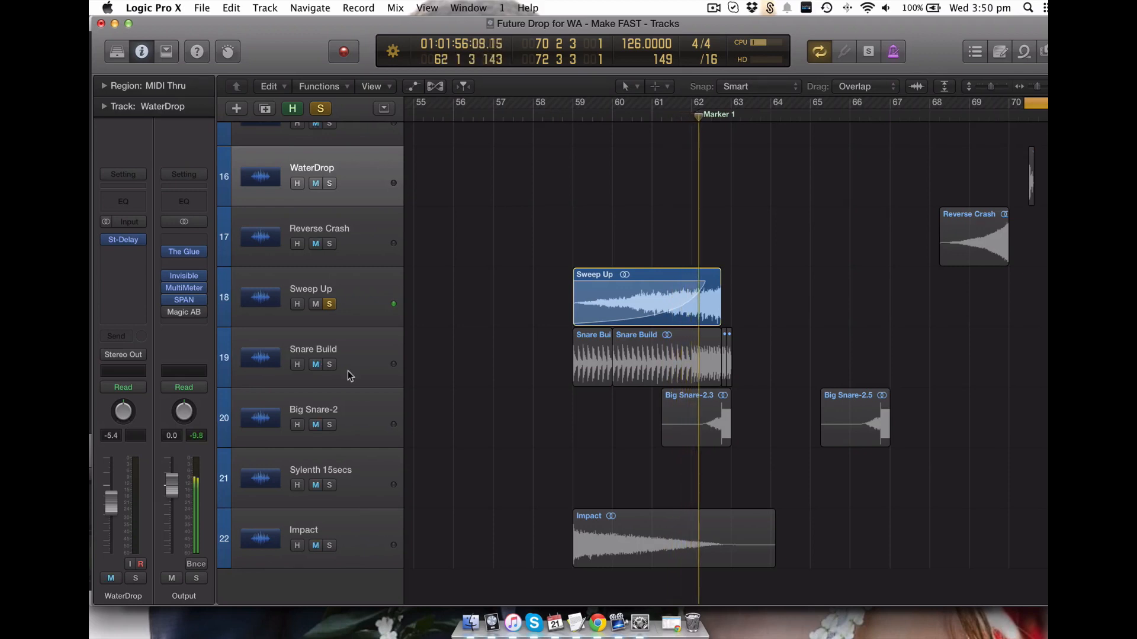
pyautogui.press('space')
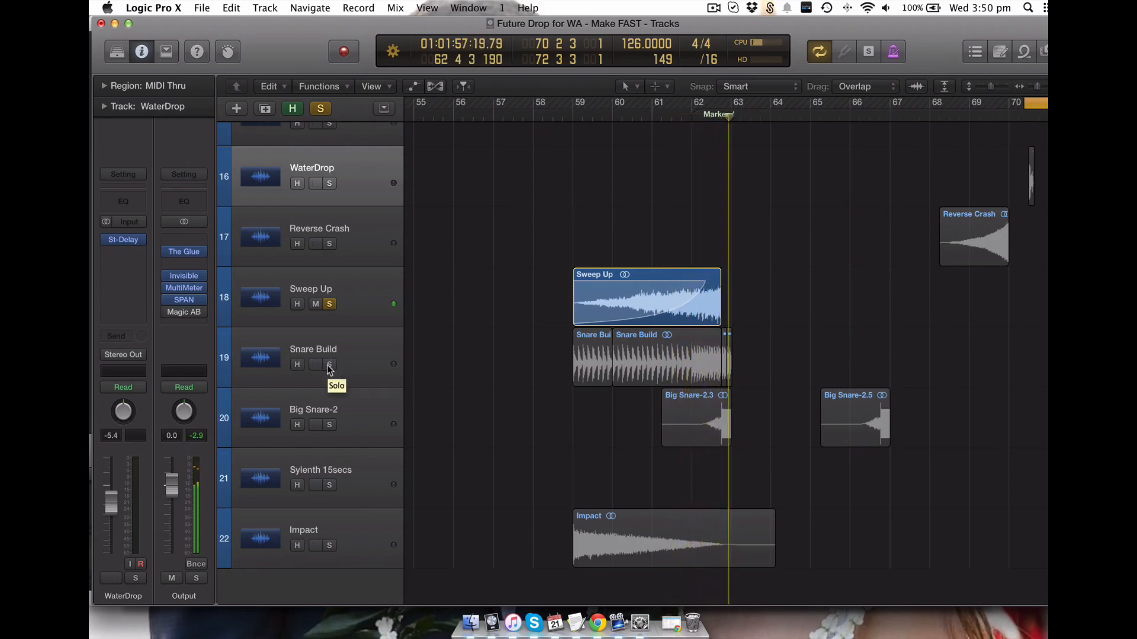
# Step: Solo only the Snare Build track, play its build-up from about bar 59, and inspect its SoundShifter Pitch settings
pyautogui.keyDown('alt'); pyautogui.click(329, 365); pyautogui.keyUp('alt')
pyautogui.click(359, 369)
pyautogui.press('space')
pyautogui.click(587, 118)
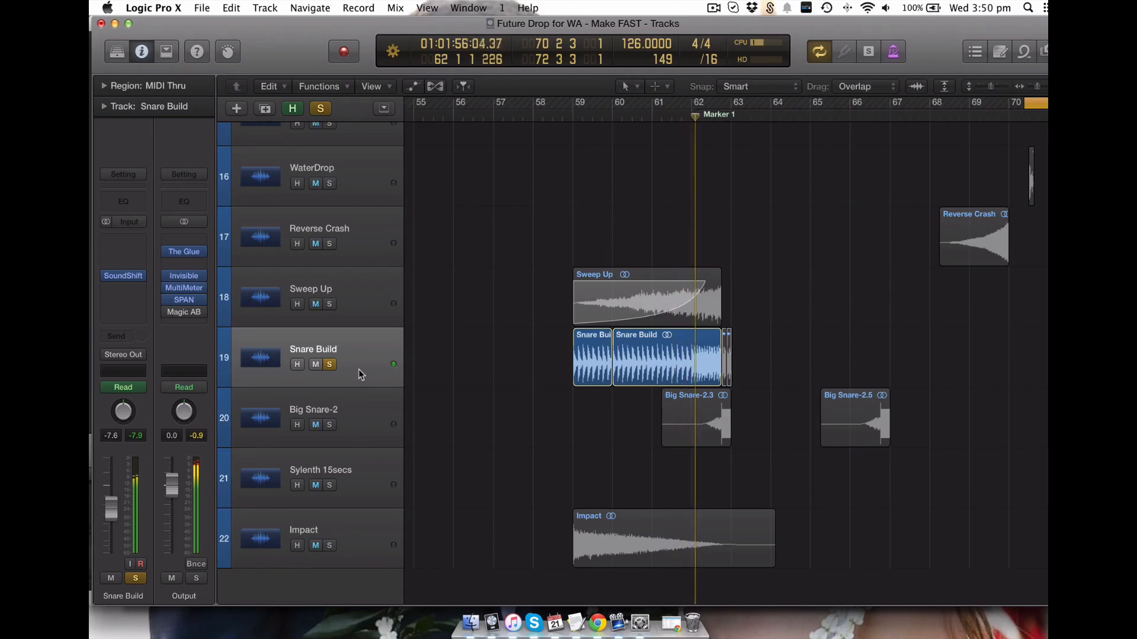
pyautogui.click(125, 277)
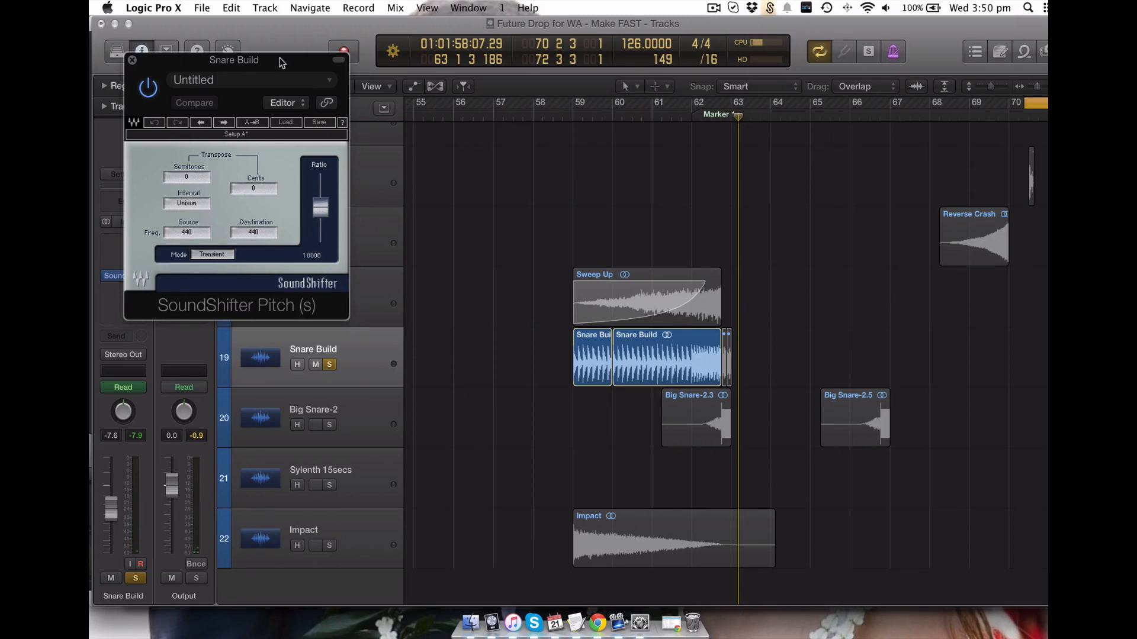
pyautogui.press('super+w')
# Step: Solo only the Big Snare-2 track and play its region leading into bar 63
pyautogui.keyDown('alt'); pyautogui.click(329, 426); pyautogui.keyUp('alt')
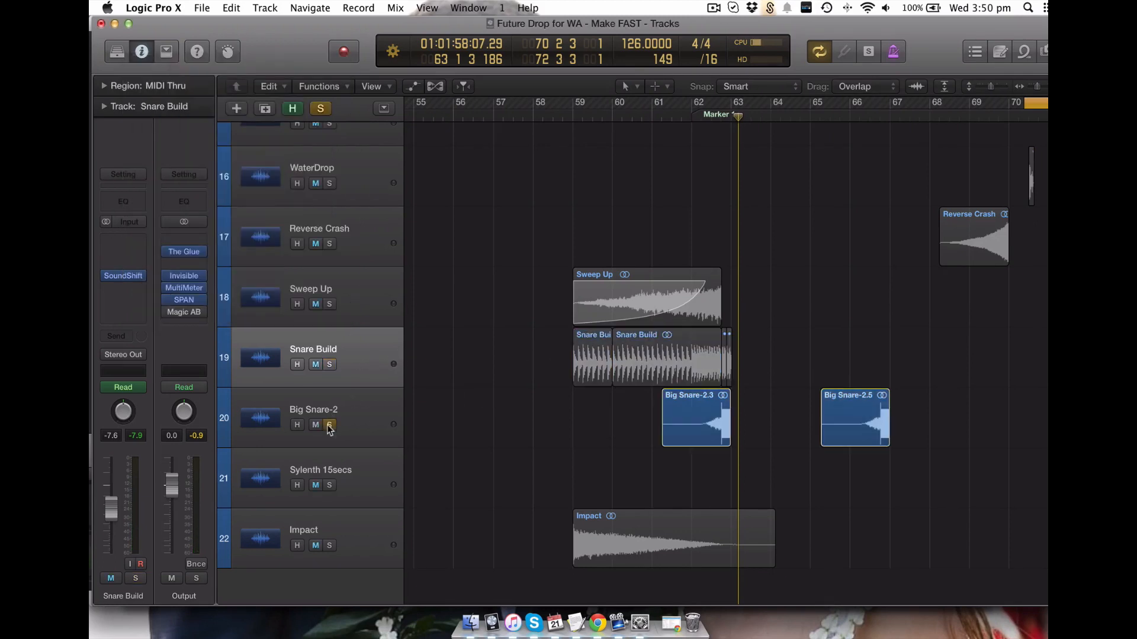
pyautogui.click(692, 121)
pyautogui.press('space')
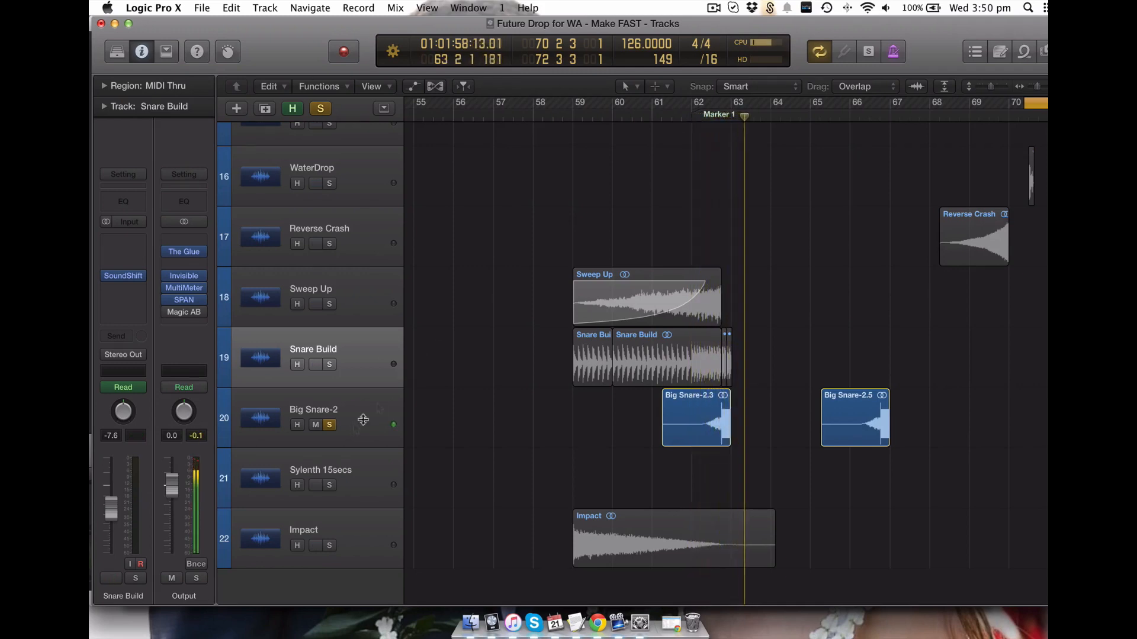
# Step: Move the solo from Big Snare-2 to Sylenth 15secs, select that track, and play its riser from about bar 75
pyautogui.click(329, 424)
pyautogui.click(332, 488)
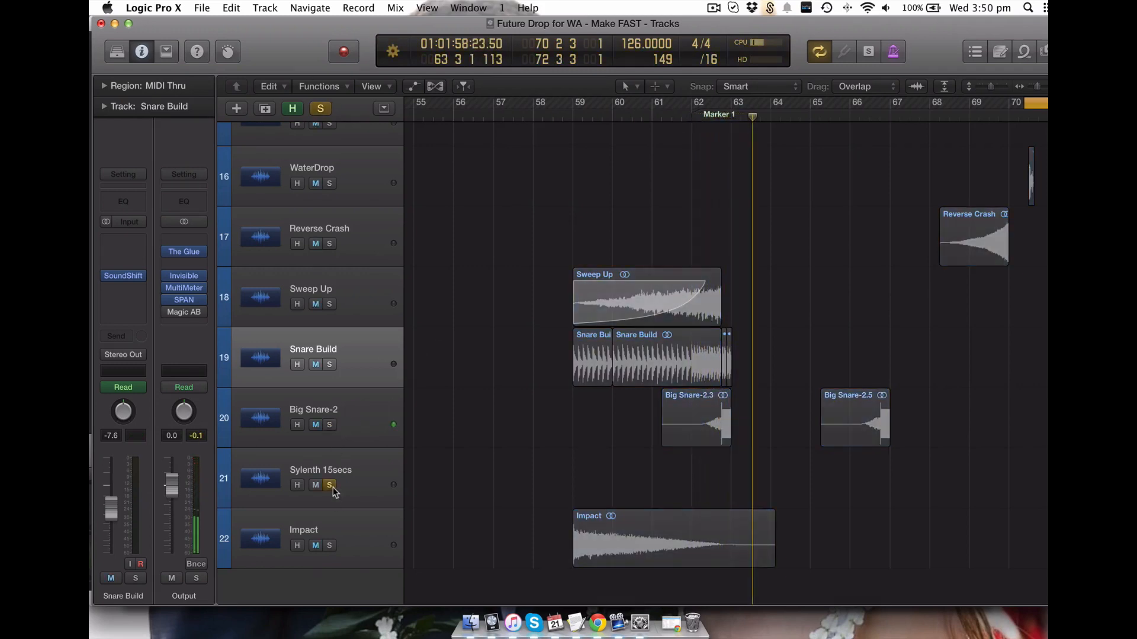
pyautogui.hscroll(10, 400, 463)
pyautogui.hscroll(2, 405, 457)
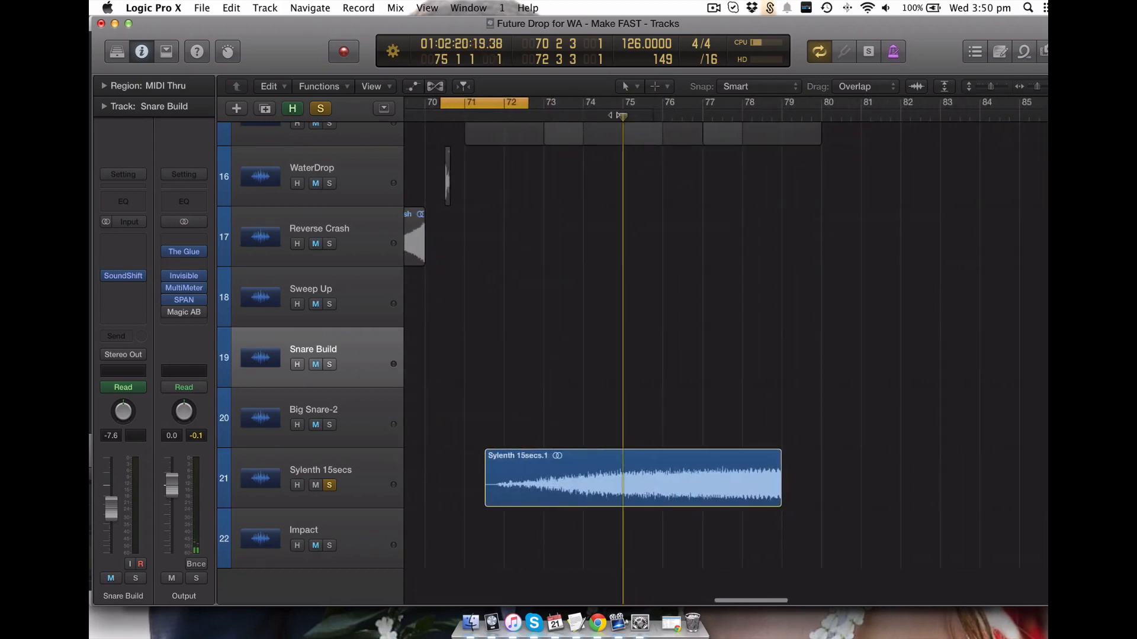
pyautogui.click(368, 475)
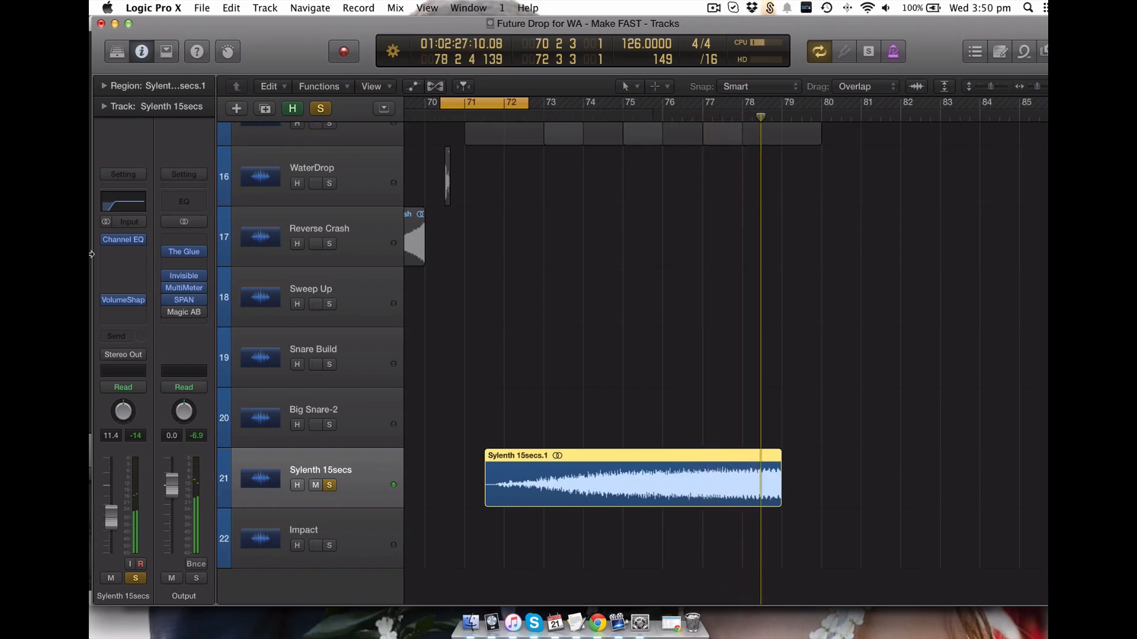
# Step: Solo the Impact track in place of Sylenth 15secs and play it from about bar 59
pyautogui.hscroll(-10, 372, 321)
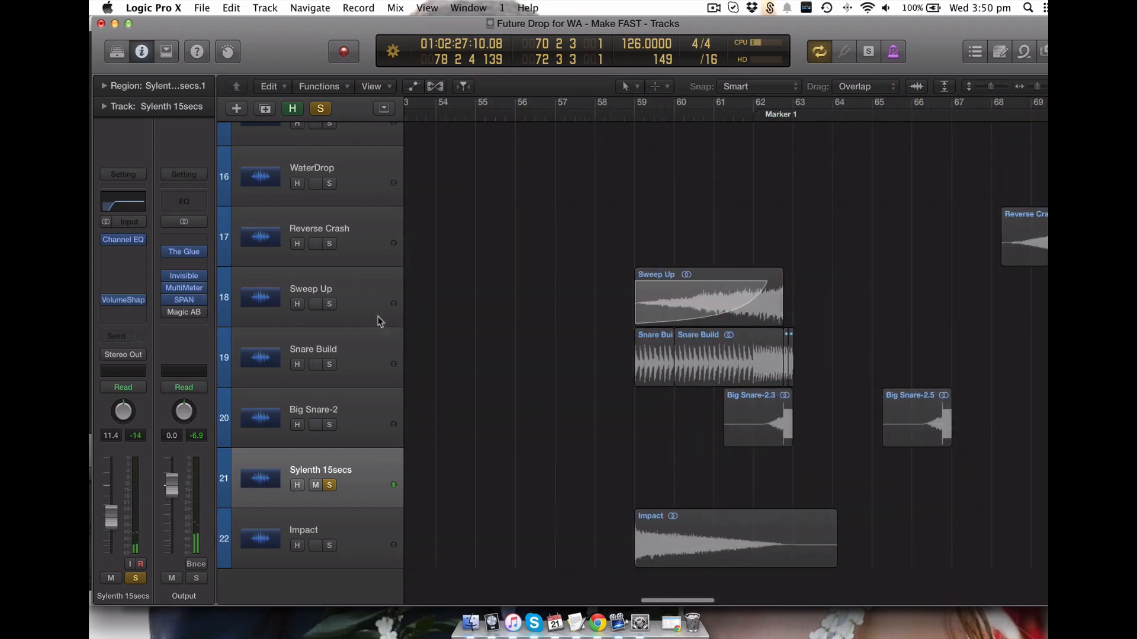
pyautogui.click(329, 545)
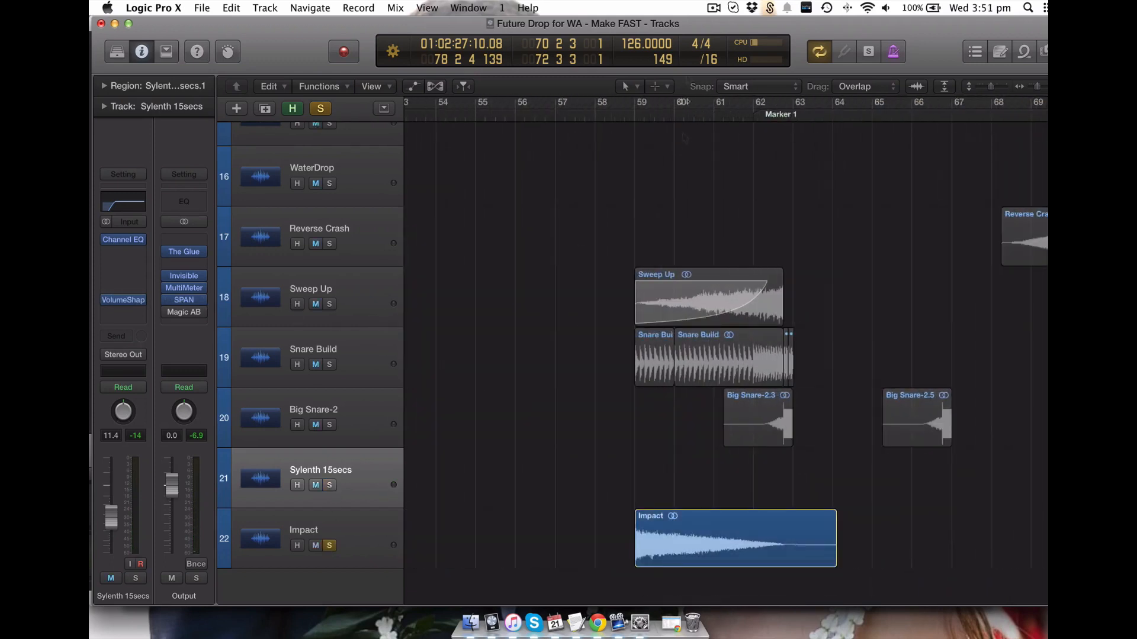
pyautogui.click(629, 115)
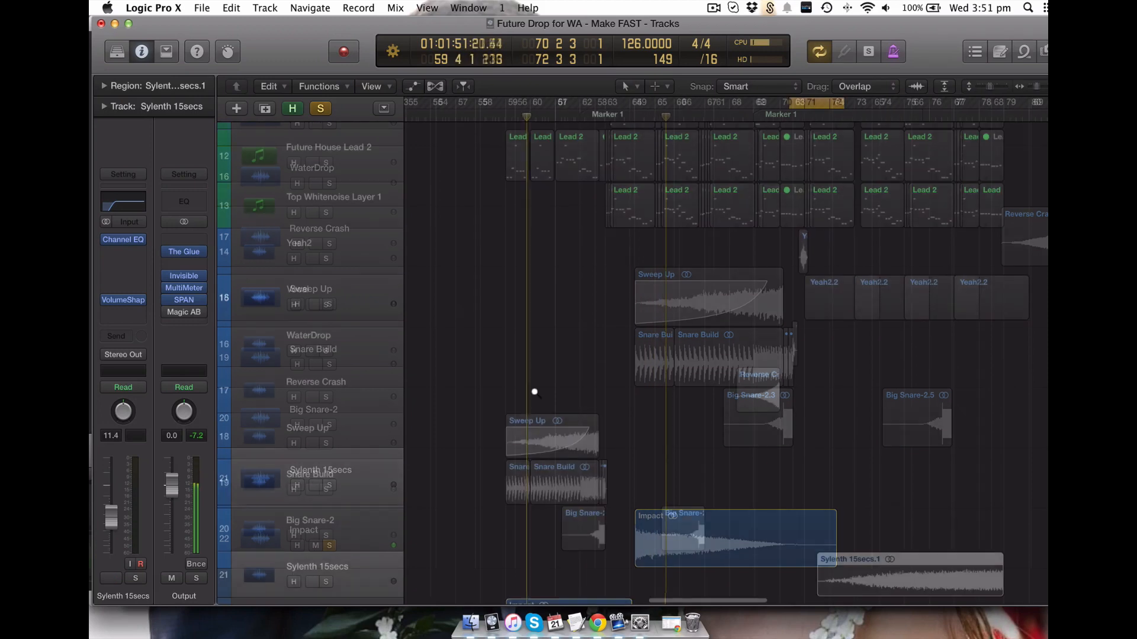
# Step: Clear the Impact solo, turn off cycle mode, and play the full arrangement into the drop to about bar 67
pyautogui.keyDown('ctrl'); pyautogui.keyDown('alt'); pyautogui.click(535, 392); pyautogui.keyUp('alt'); pyautogui.keyUp('ctrl')
pyautogui.keyDown('ctrl'); pyautogui.keyDown('alt'); pyautogui.click(534, 392); pyautogui.keyUp('alt'); pyautogui.keyUp('ctrl')
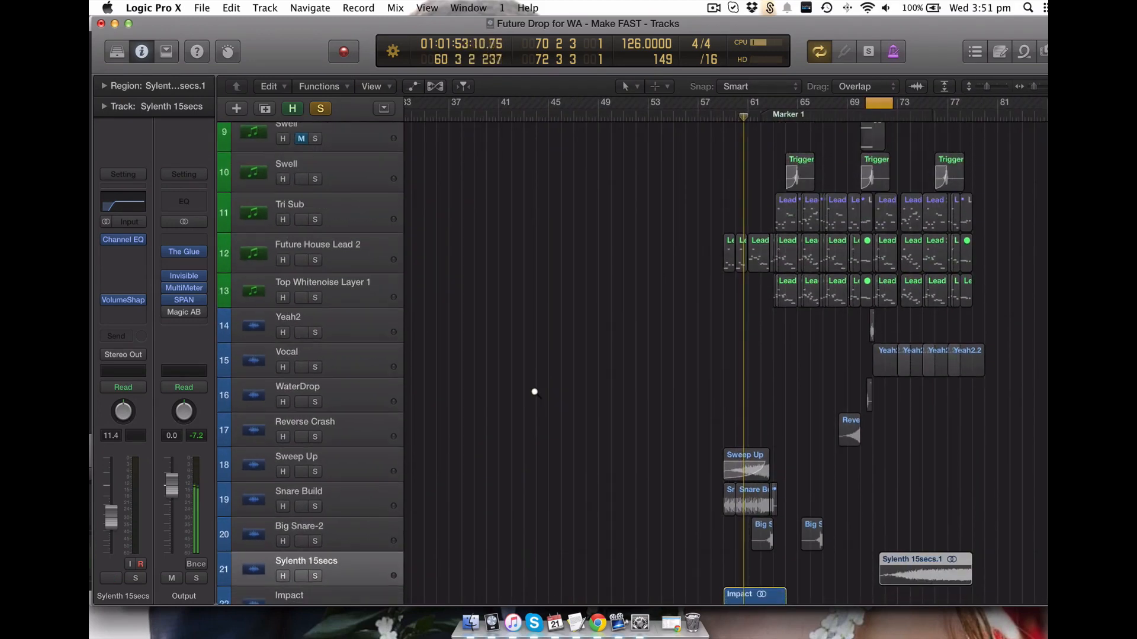
pyautogui.keyDown('ctrl'); pyautogui.keyDown('alt'); pyautogui.click(535, 392); pyautogui.keyUp('alt'); pyautogui.keyUp('ctrl')
pyautogui.scroll(-5, 534, 392)
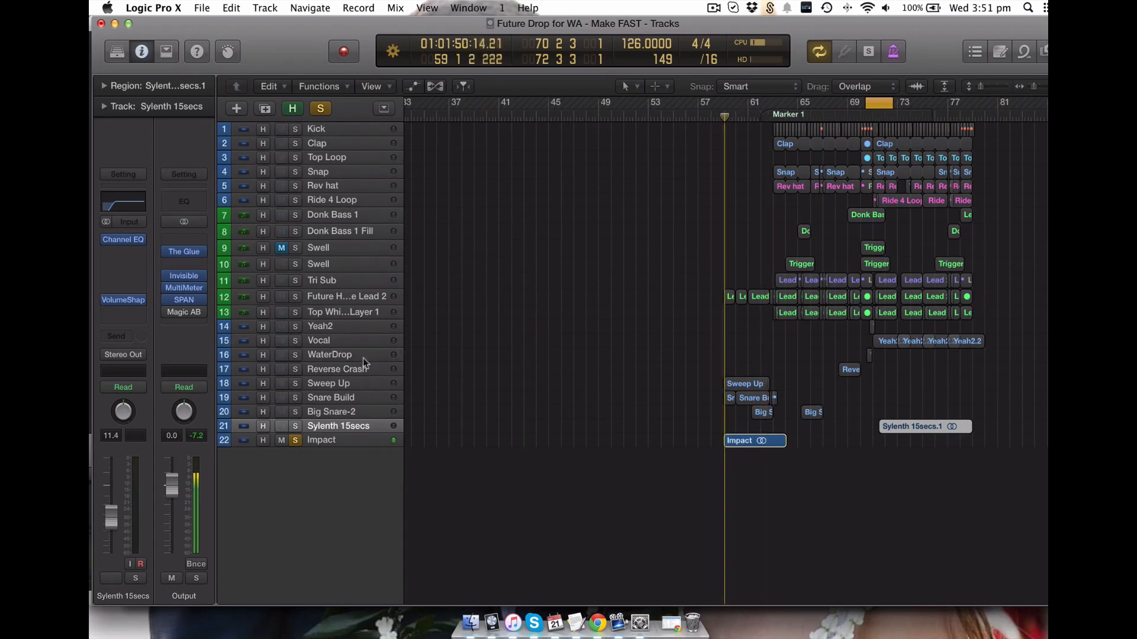
pyautogui.click(296, 440)
pyautogui.press('t')
pyautogui.press('Escape')
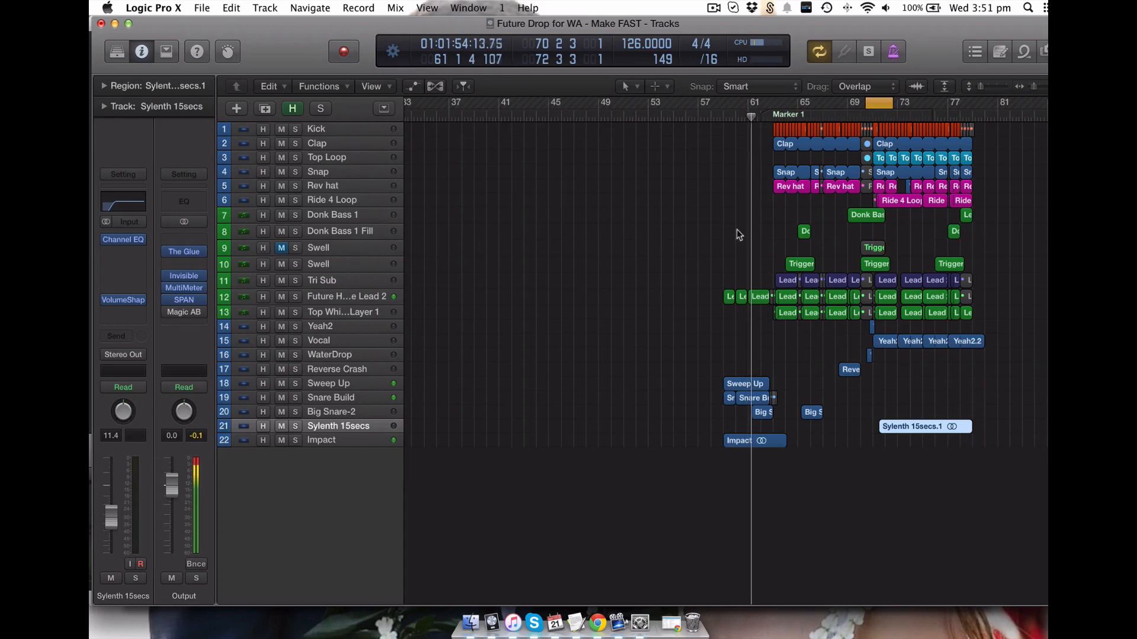
pyautogui.press('c')
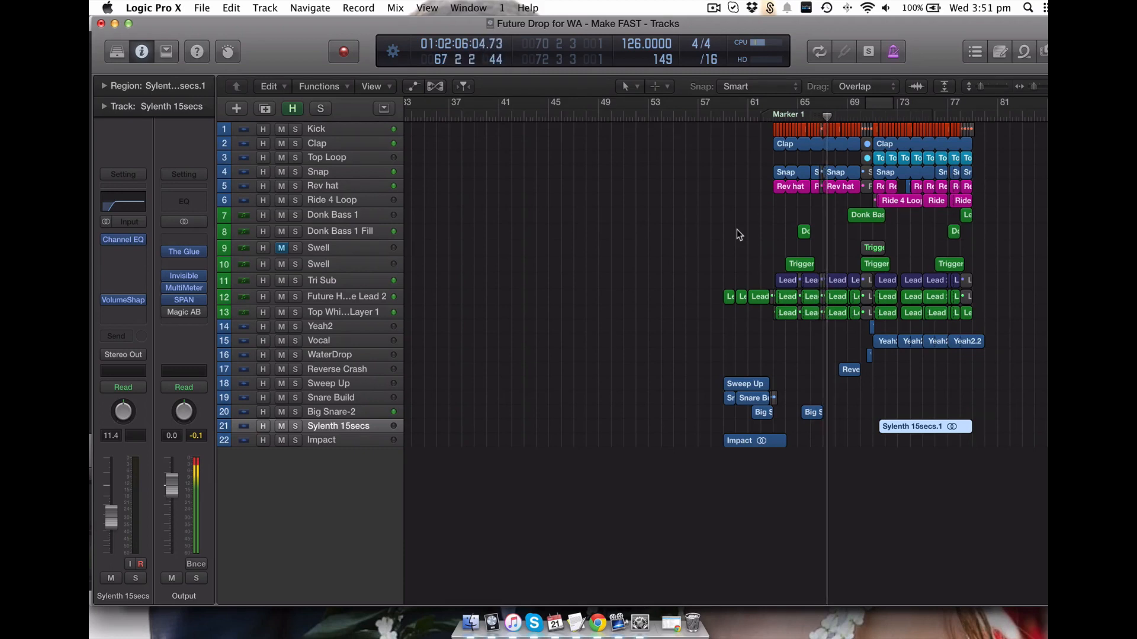
pyautogui.press('space')
# Step: Compare the regions and plug-in chains of the Donk Bass 1 and Donk Bass 1 Fill tracks
pyautogui.moveTo(734, 211); pyautogui.dragTo(1016, 287)
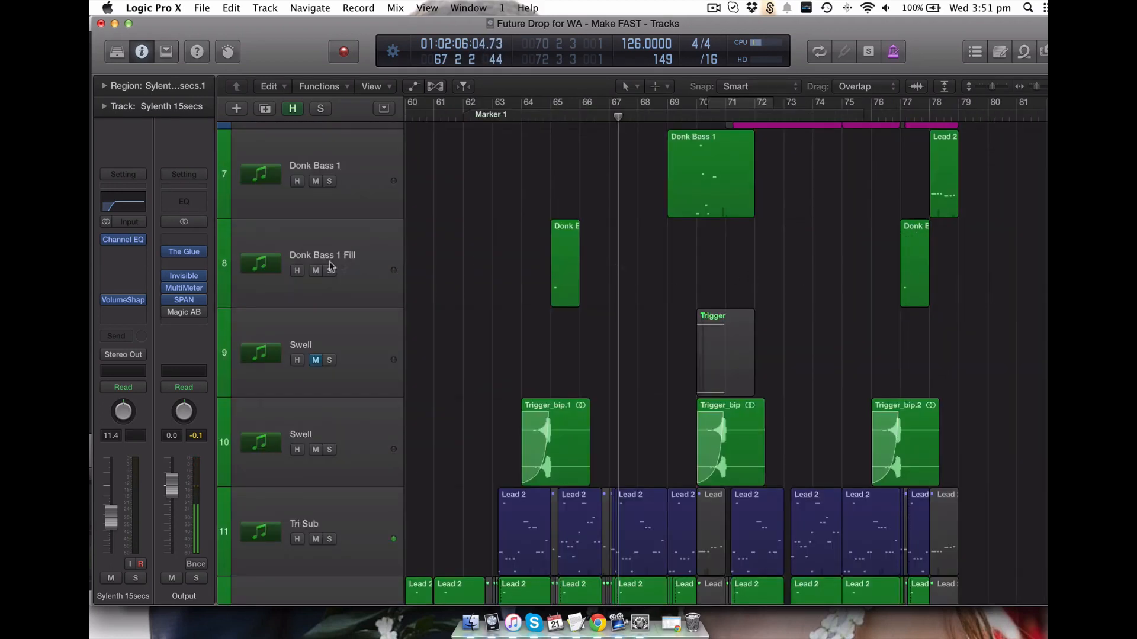
pyautogui.click(347, 259)
pyautogui.click(361, 169)
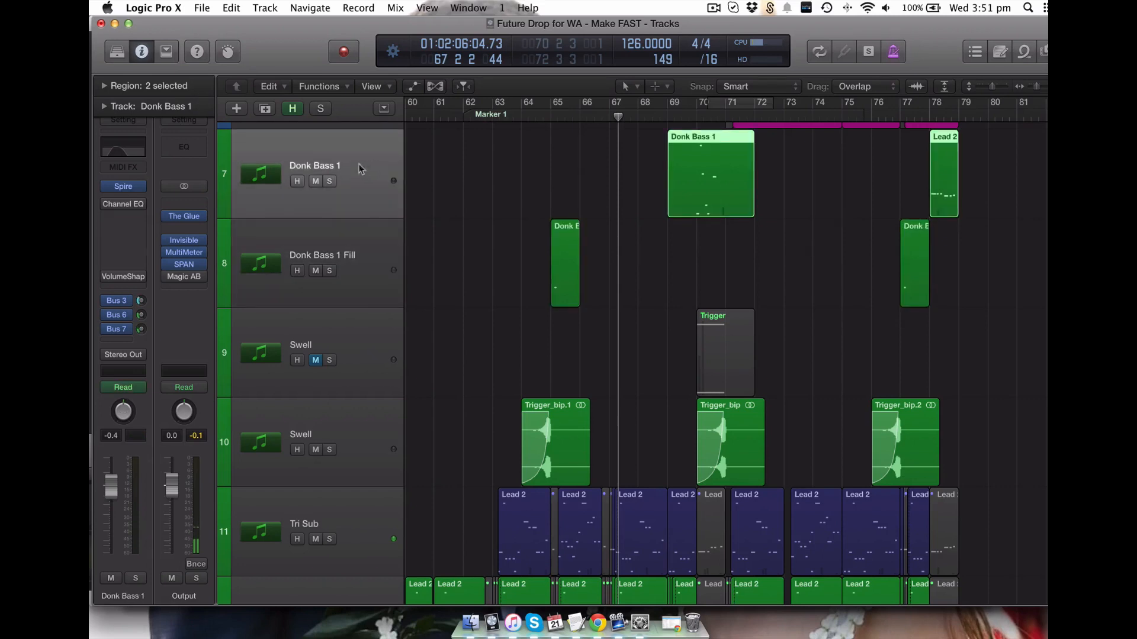
pyautogui.click(372, 247)
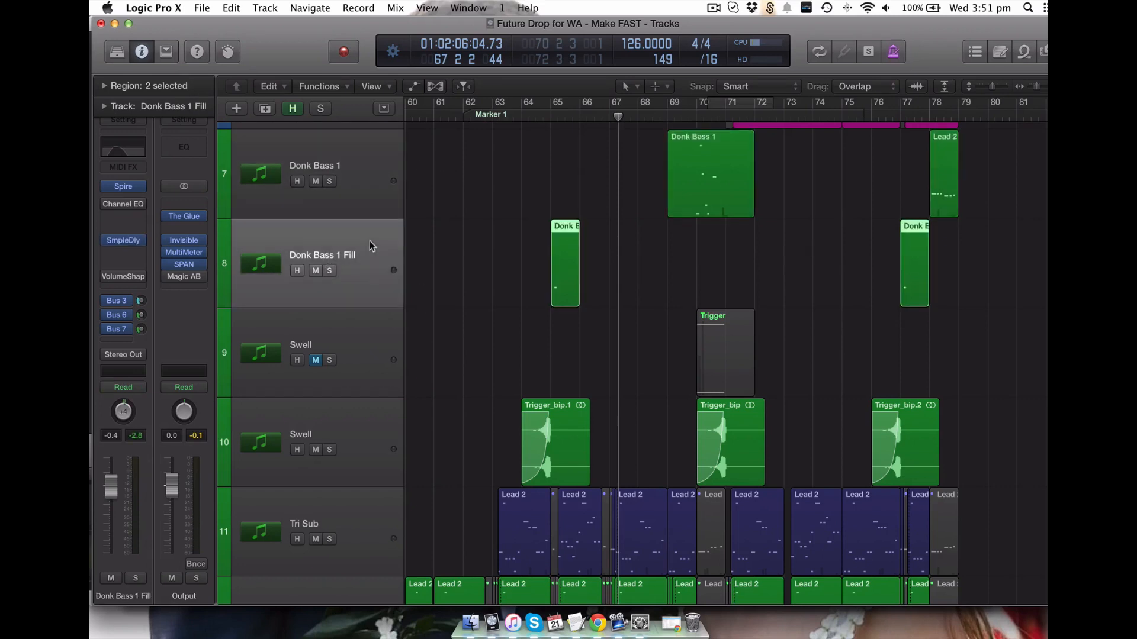
pyautogui.moveTo(528, 238); pyautogui.dragTo(617, 318)
pyautogui.scroll(-1, 657, 473)
# Step: Examine the complete arrangement across all 22 tracks
pyautogui.keyDown('ctrl'); pyautogui.keyDown('alt'); pyautogui.click(524, 310); pyautogui.keyUp('alt'); pyautogui.keyUp('ctrl')
pyautogui.hotkey('ctrl', 'alt', 'Left')
pyautogui.hotkey('ctrl', 'alt', 'Left')
pyautogui.hotkey('ctrl', 'alt', 'Up')
pyautogui.hotkey('ctrl', 'alt', 'Up')
pyautogui.hotkey('ctrl', 'alt', 'Up')
pyautogui.hotkey('ctrl', 'alt', 'Up')
pyautogui.hotkey('ctrl', 'alt', 'Up')
pyautogui.hotkey('ctrl', 'alt', 'Up')
pyautogui.hotkey('ctrl', 'alt', 'Up')
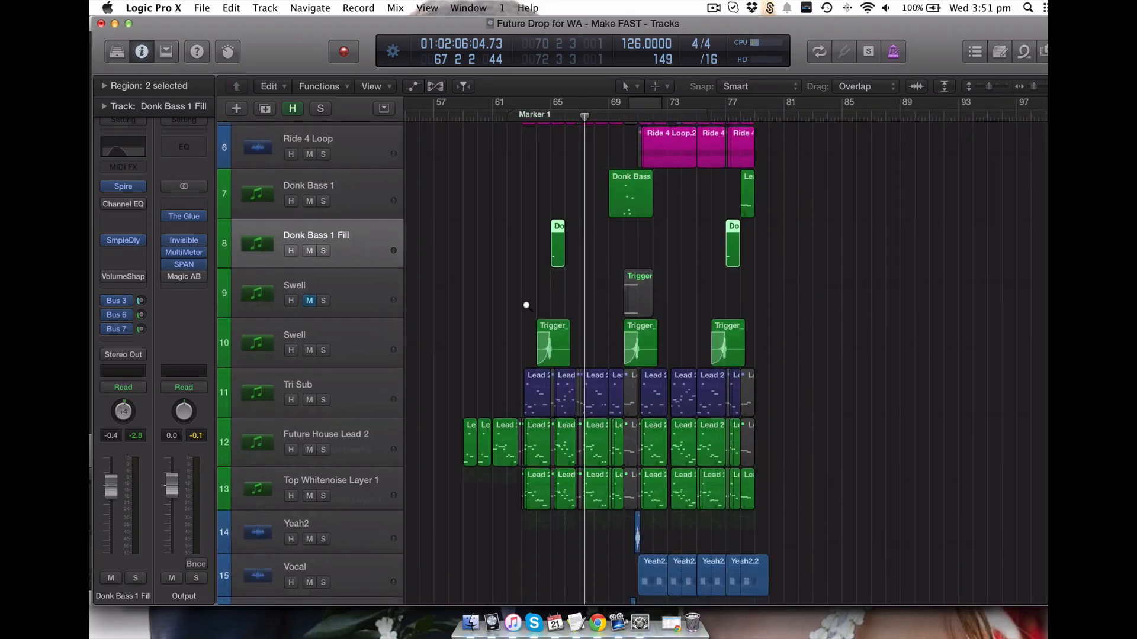
pyautogui.hotkey('ctrl', 'alt', 'Up')
pyautogui.hotkey('ctrl', 'alt', 'Up')
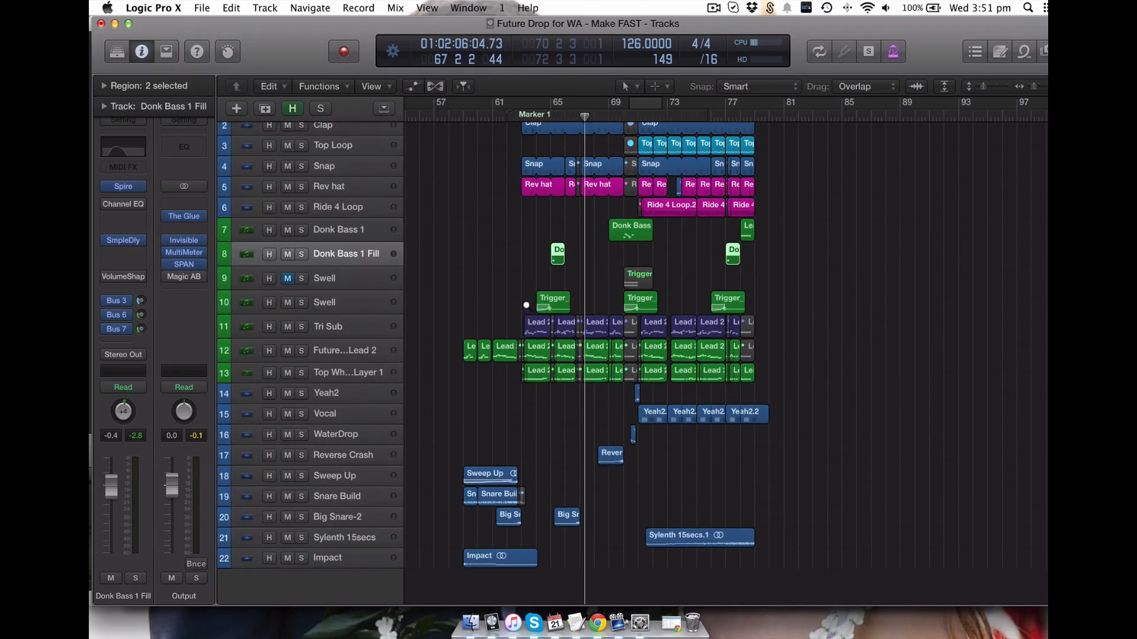
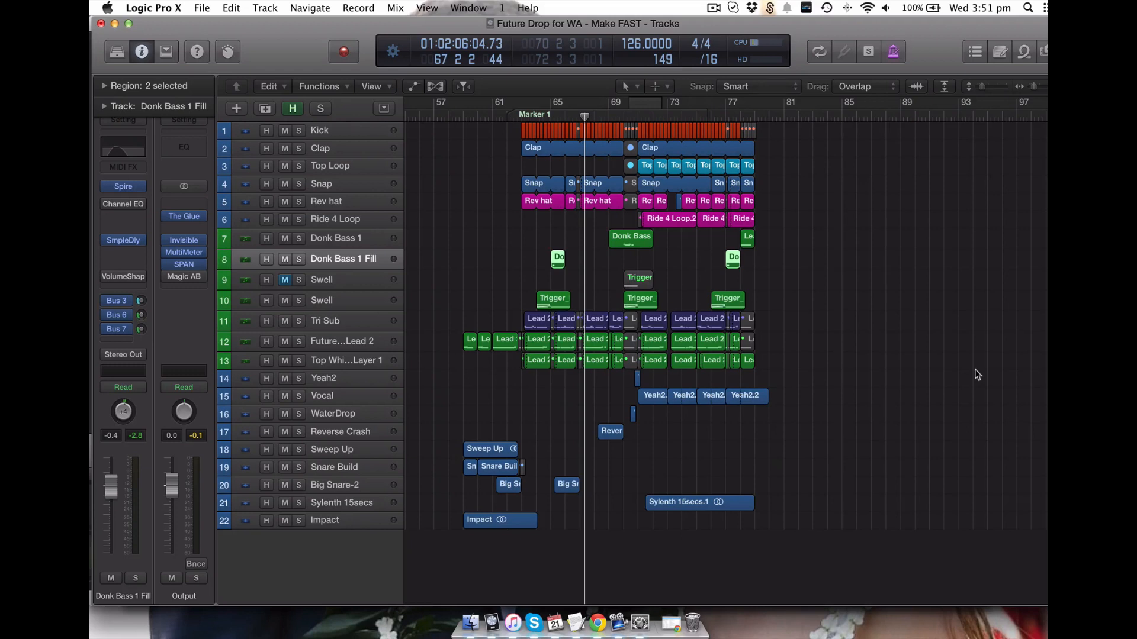
# Step: Widen the track header area, solo the Future House Lead 2 track, and play it from about bar 67
pyautogui.click(344, 341)
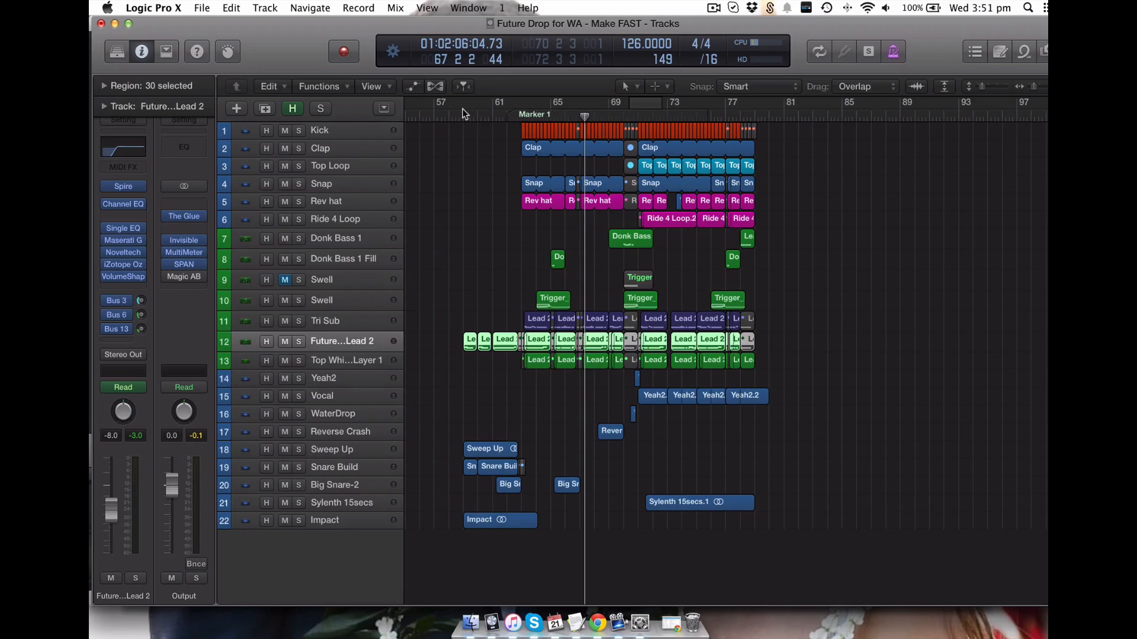
pyautogui.moveTo(405, 104); pyautogui.dragTo(448, 104)
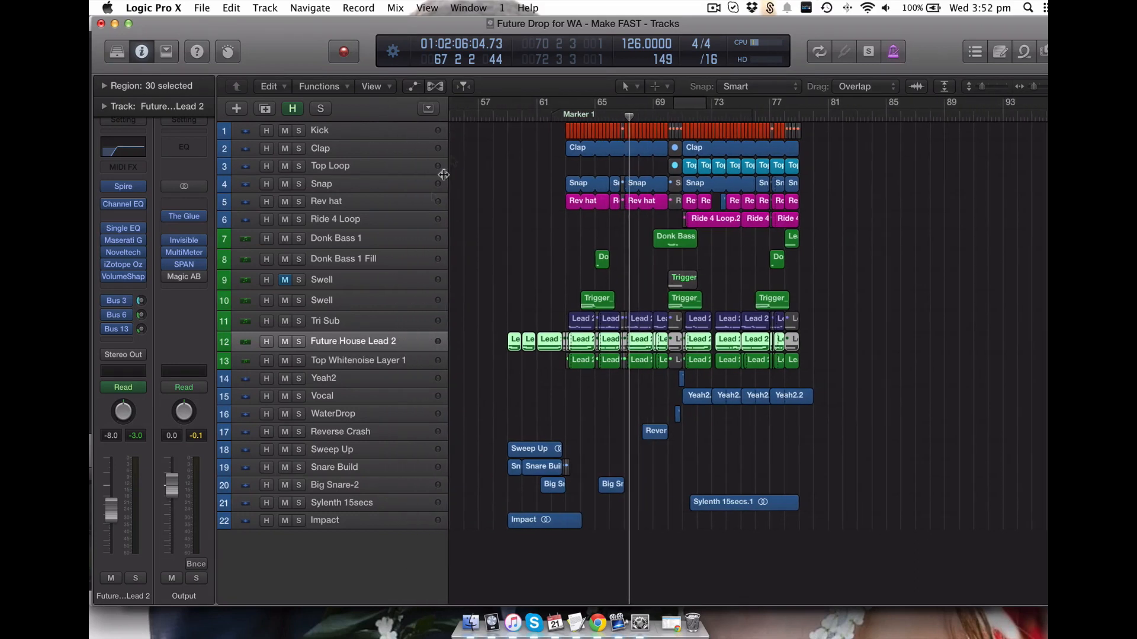
pyautogui.click(299, 341)
pyautogui.press('space')
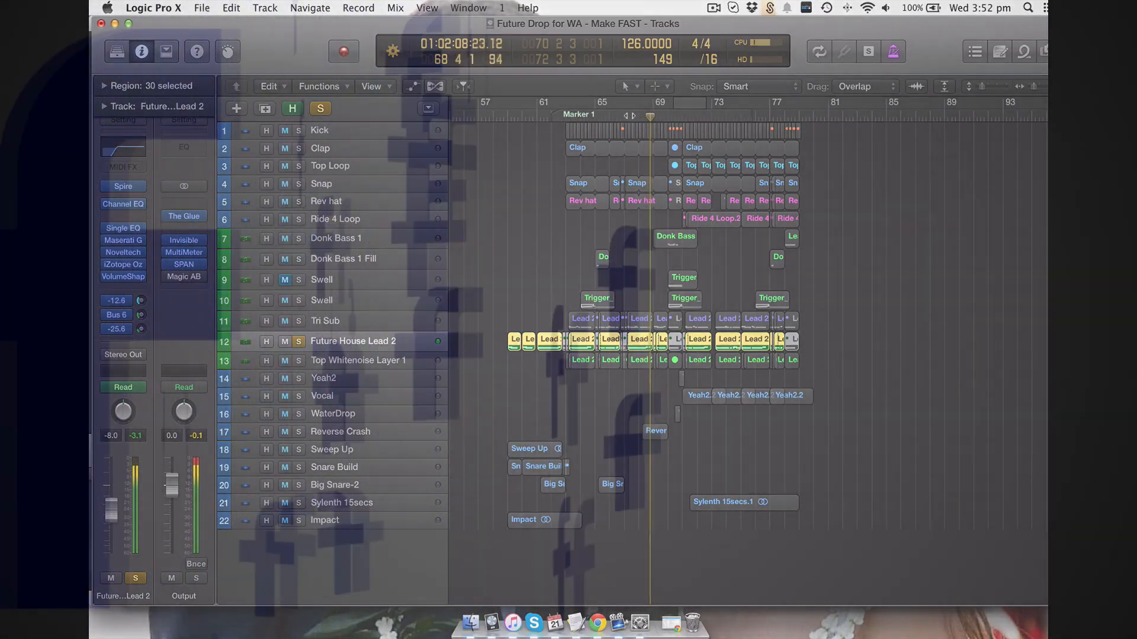